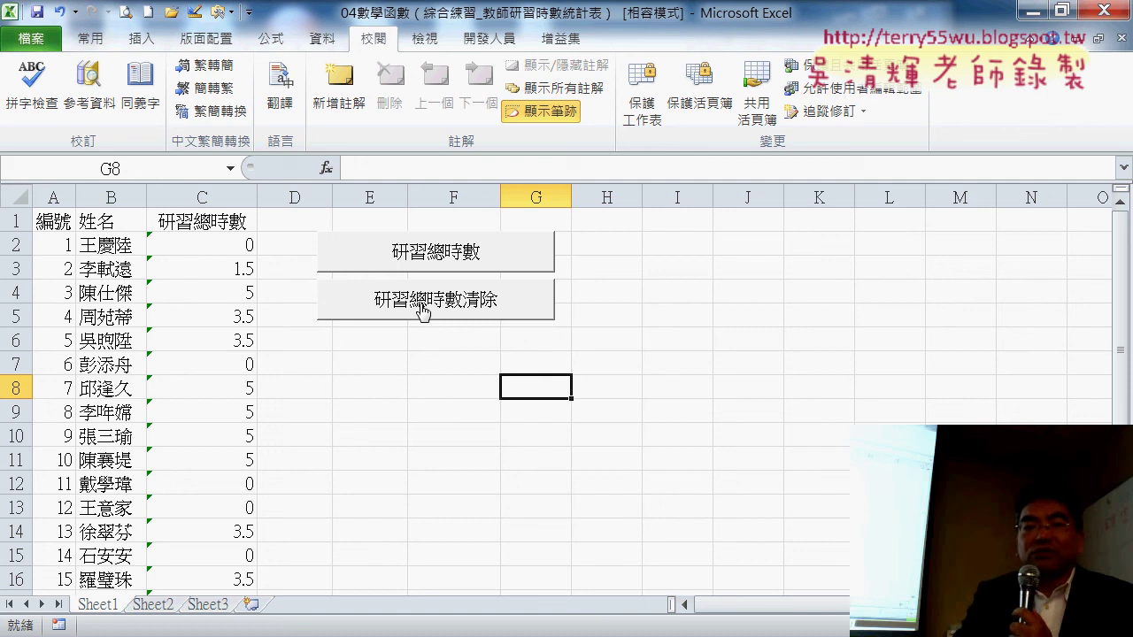
- Clear column C's totals with 研習總時數清除, refill them with 研習總時數, and check C2's formula
click(422, 305)
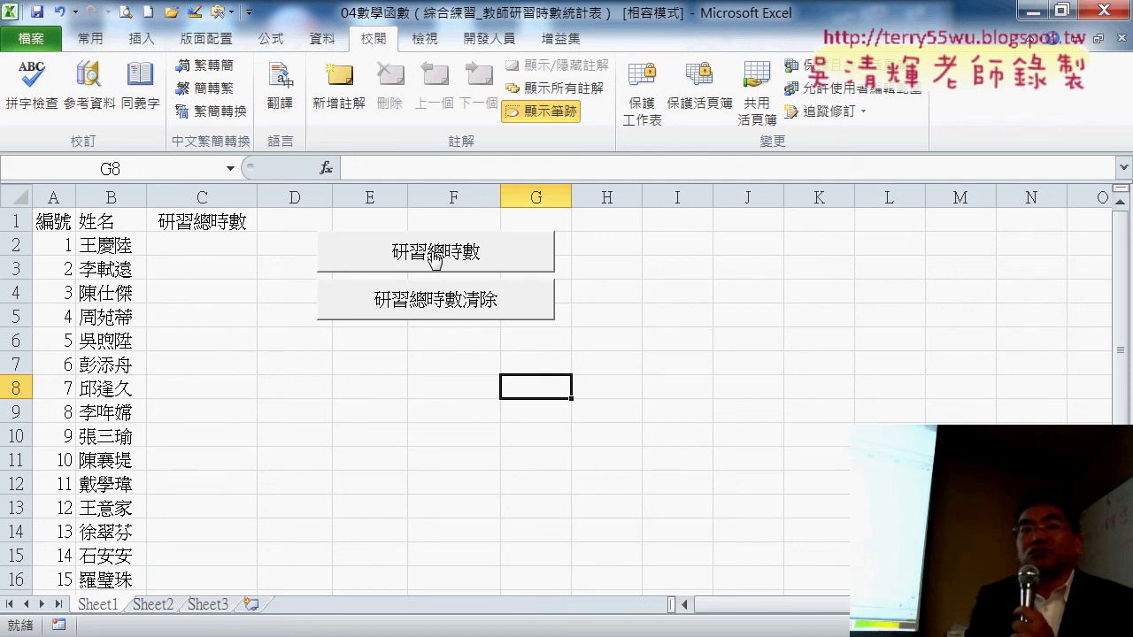
click(435, 257)
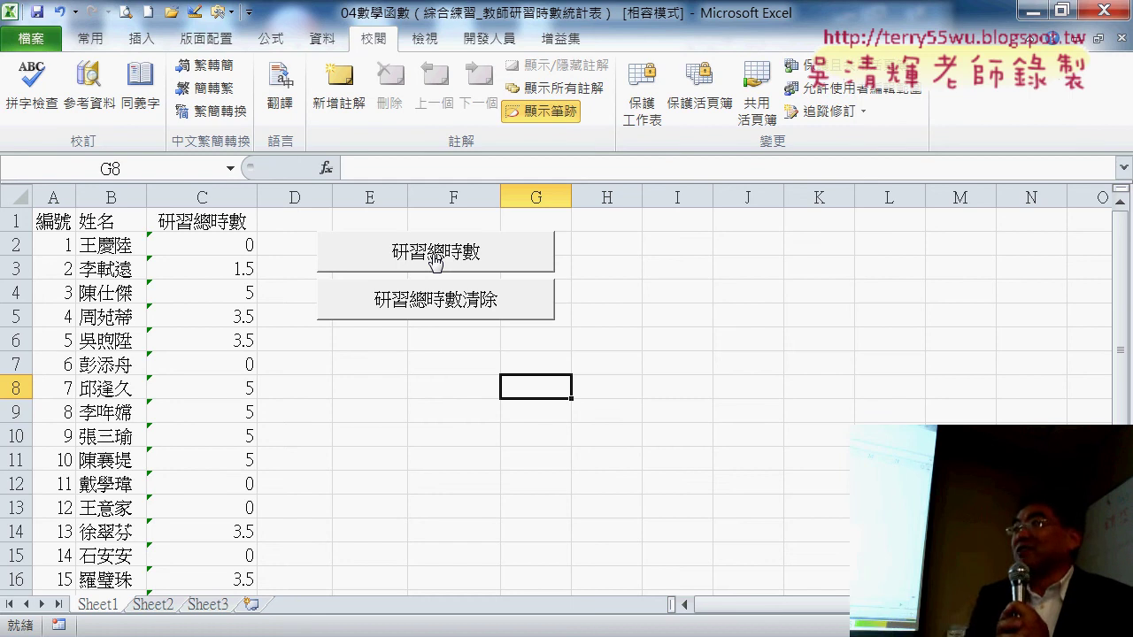
click(224, 251)
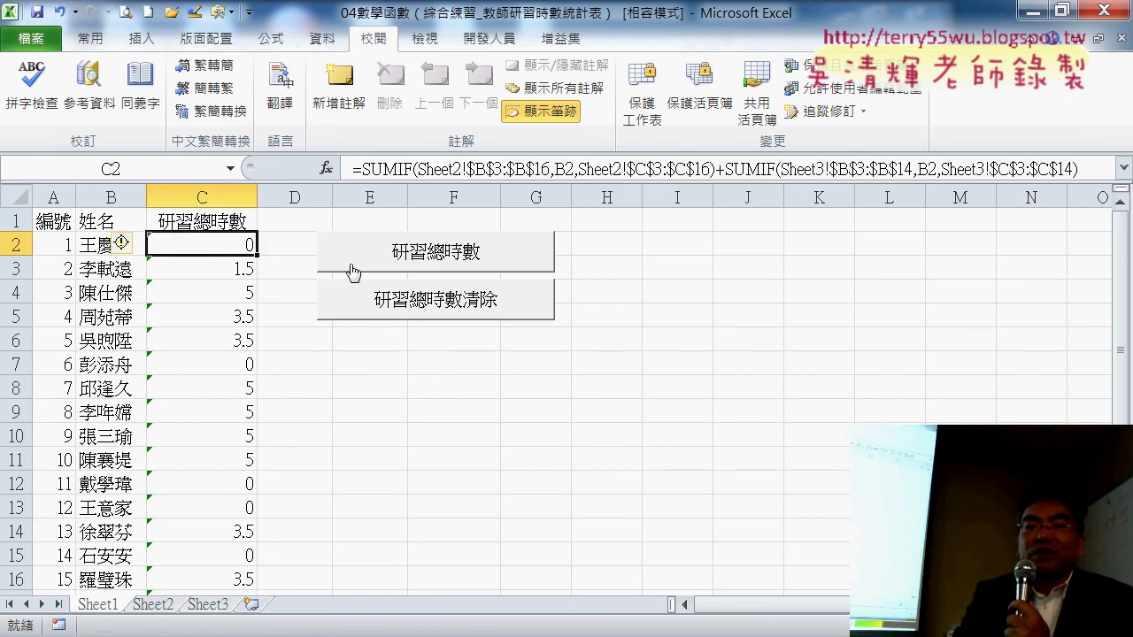
- Compare the C2 and C3 formulas, underline C2's two B2 references, and right-click the 研習總時數 button
click(222, 275)
click(224, 247)
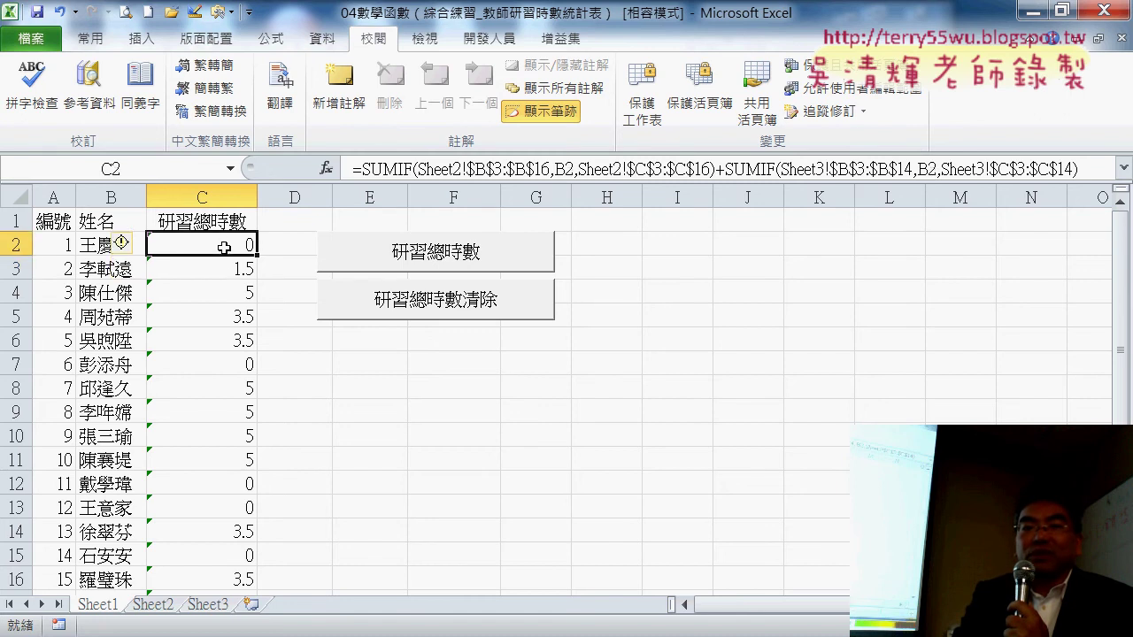
click(229, 271)
click(229, 243)
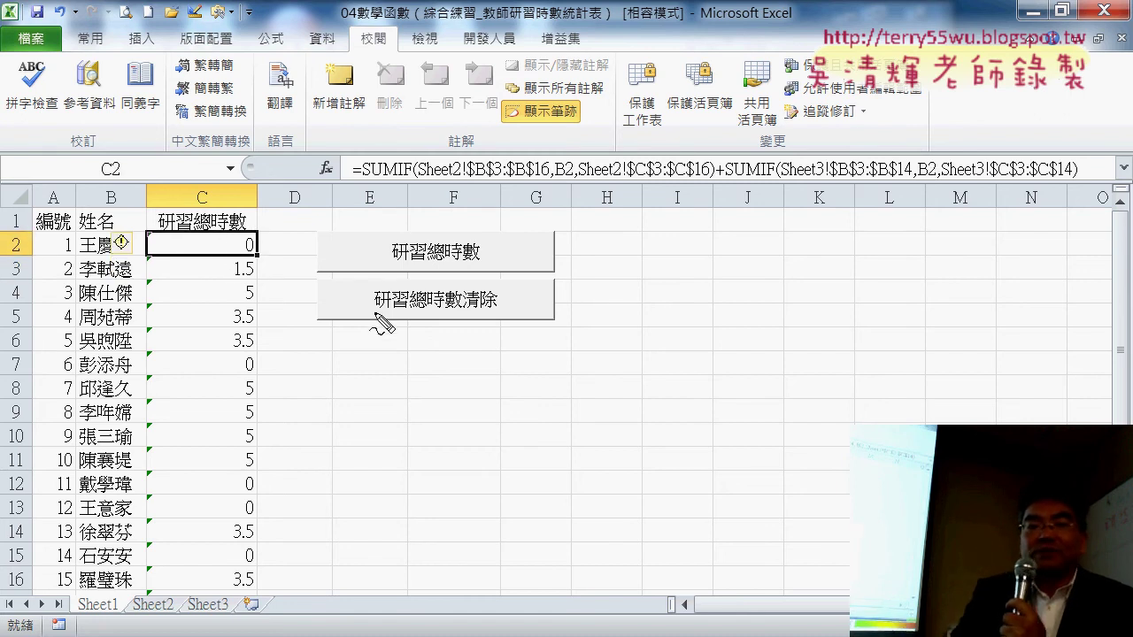
drag(556, 176, 574, 176)
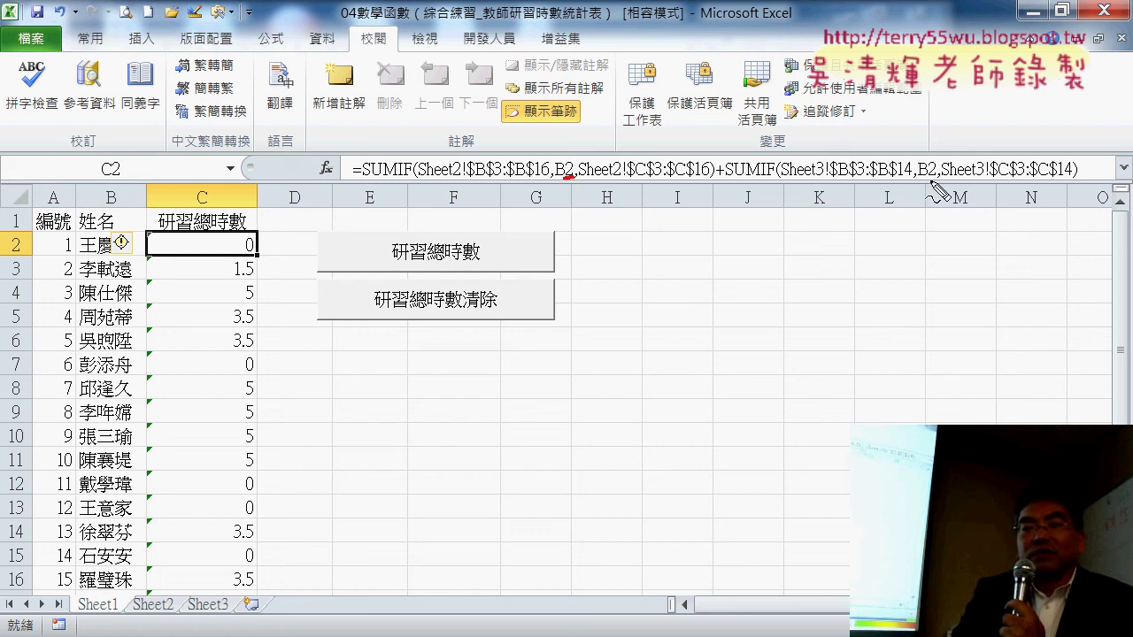
drag(926, 176, 940, 177)
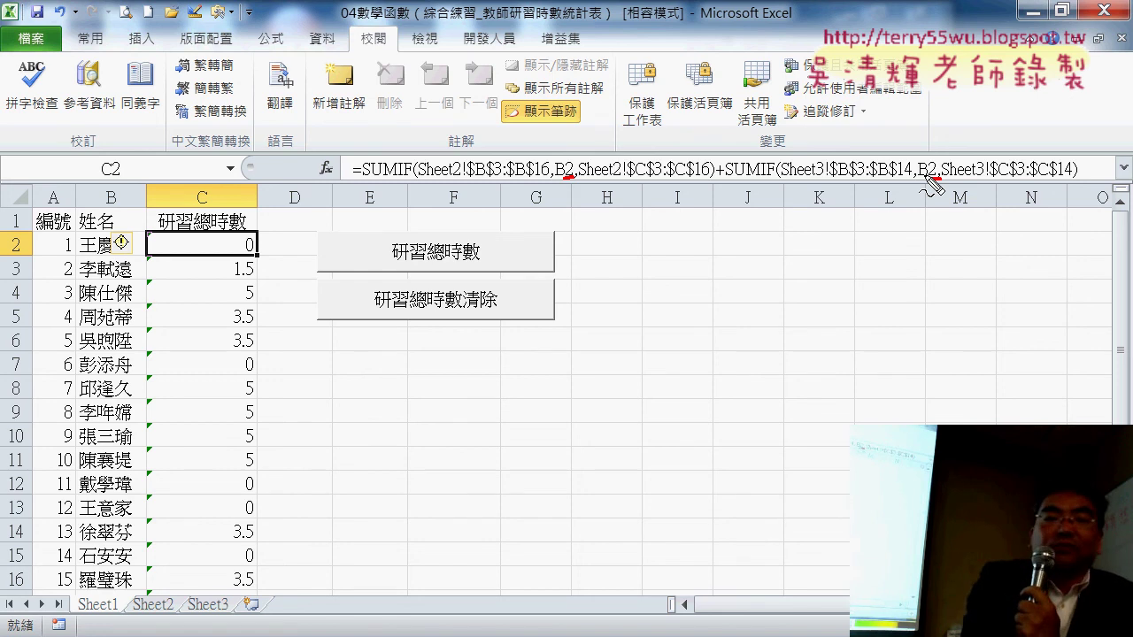
key(Escape)
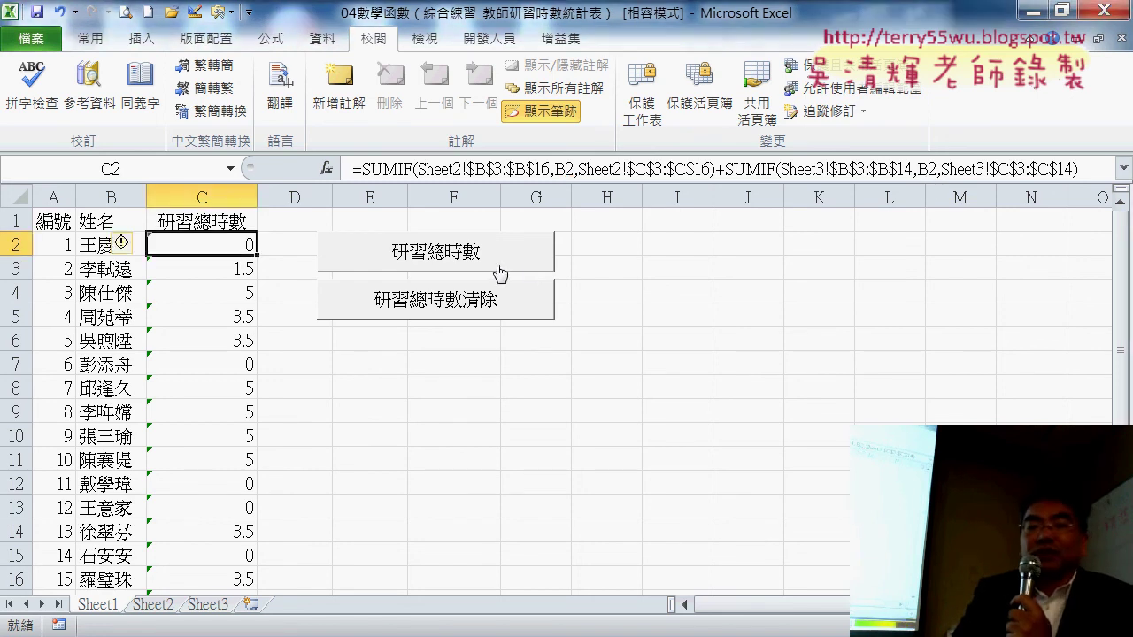
right_click(499, 266)
- Open the 研習總時數 button's assigned macro in the VBA editor and widen the code window
click(576, 429)
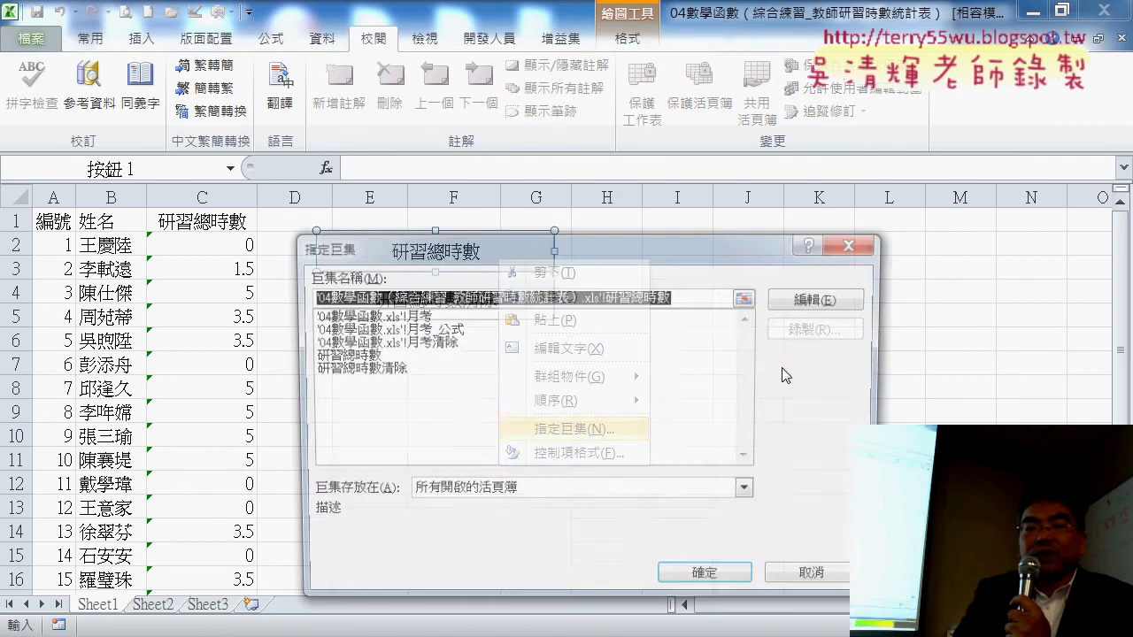
click(813, 224)
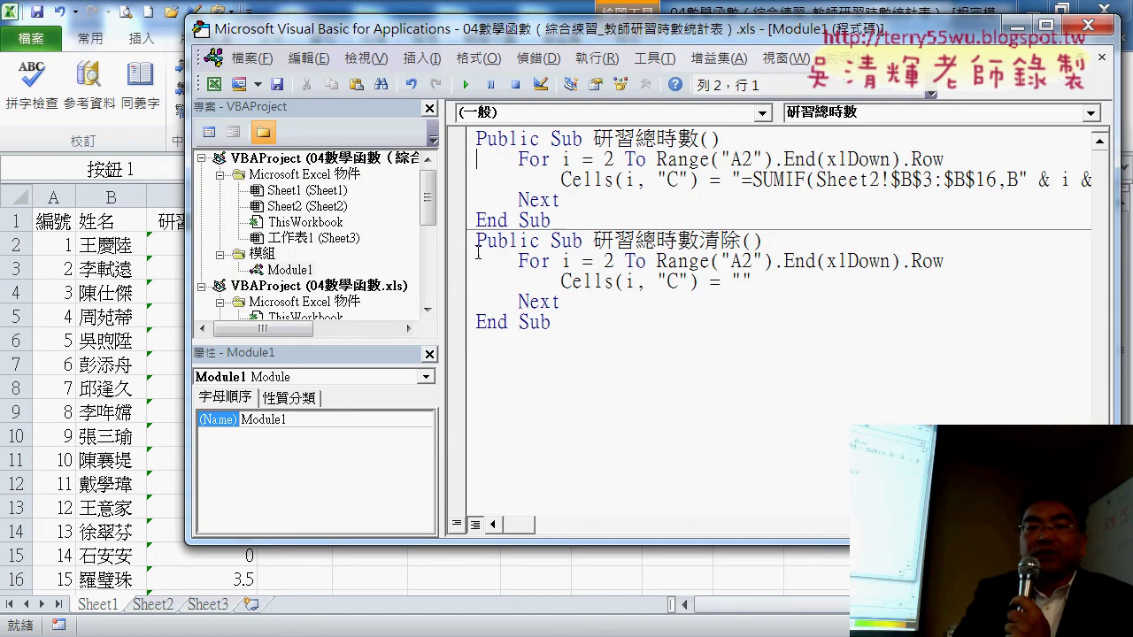
drag(442, 250, 281, 251)
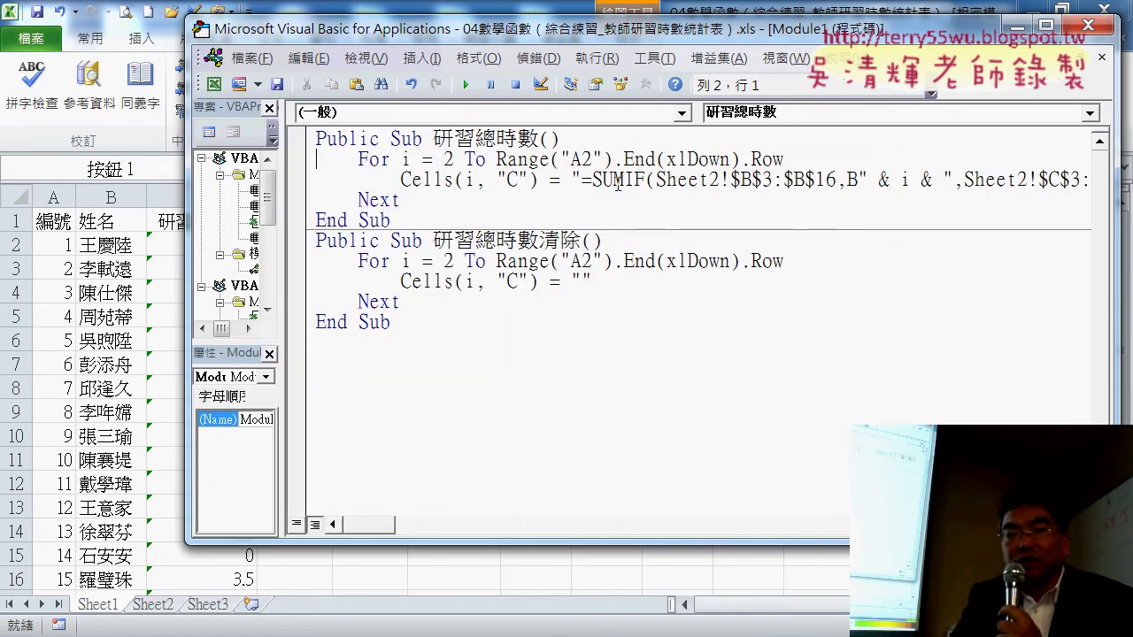
drag(743, 33, 613, 34)
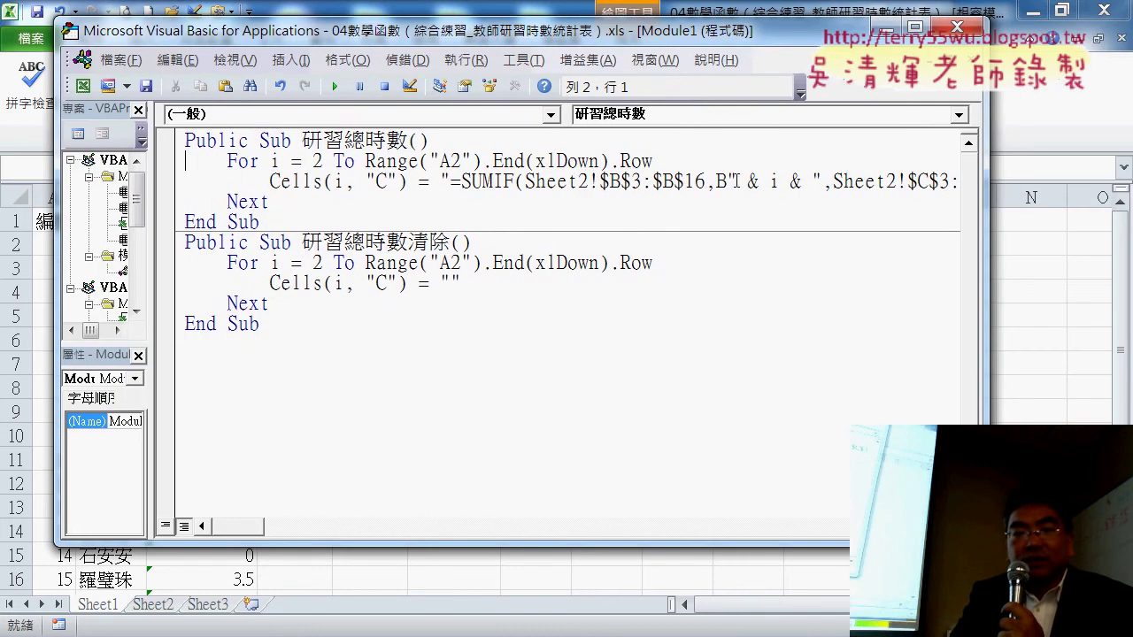
- Highlight the formula's two row-number concatenations, widen the project panes, and select the exercise VBAProject
drag(730, 183, 837, 189)
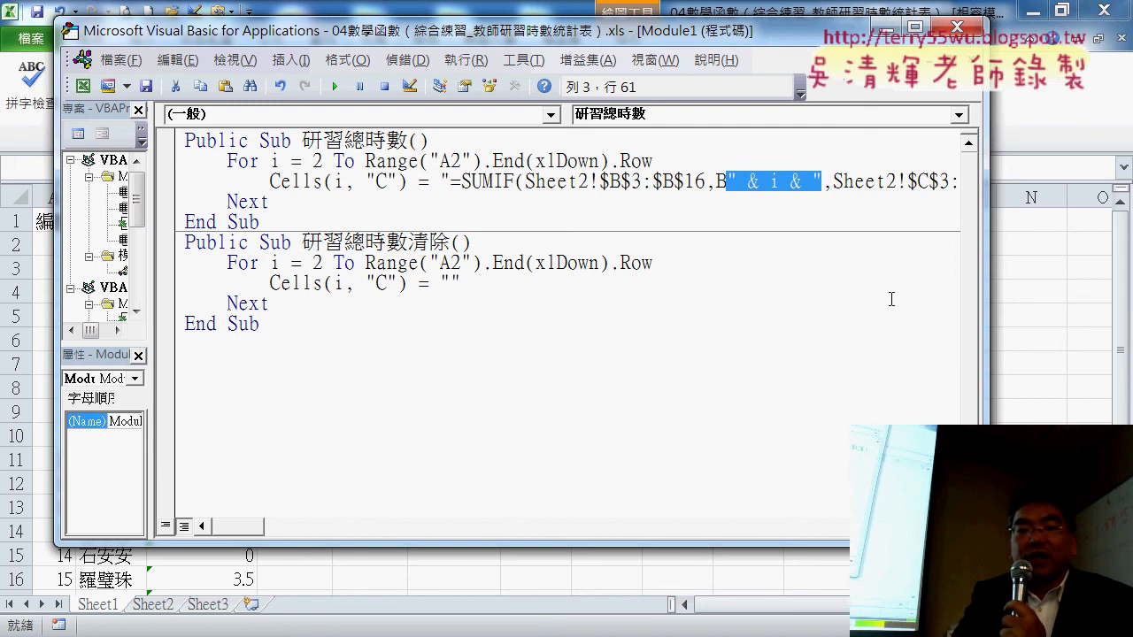
drag(260, 529, 301, 527)
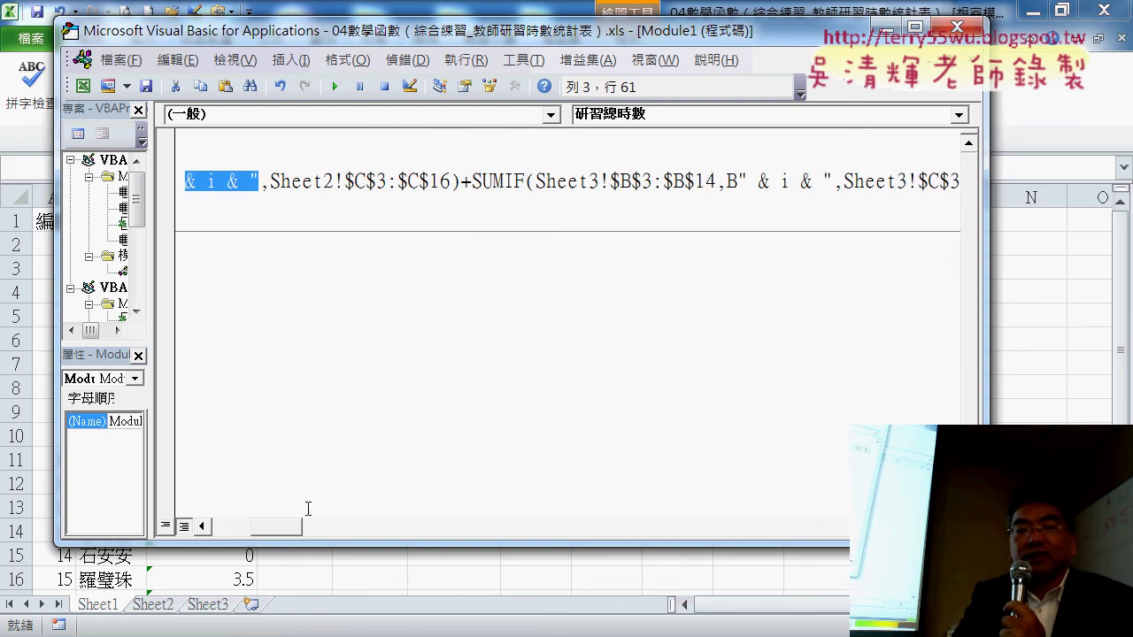
drag(737, 180, 836, 182)
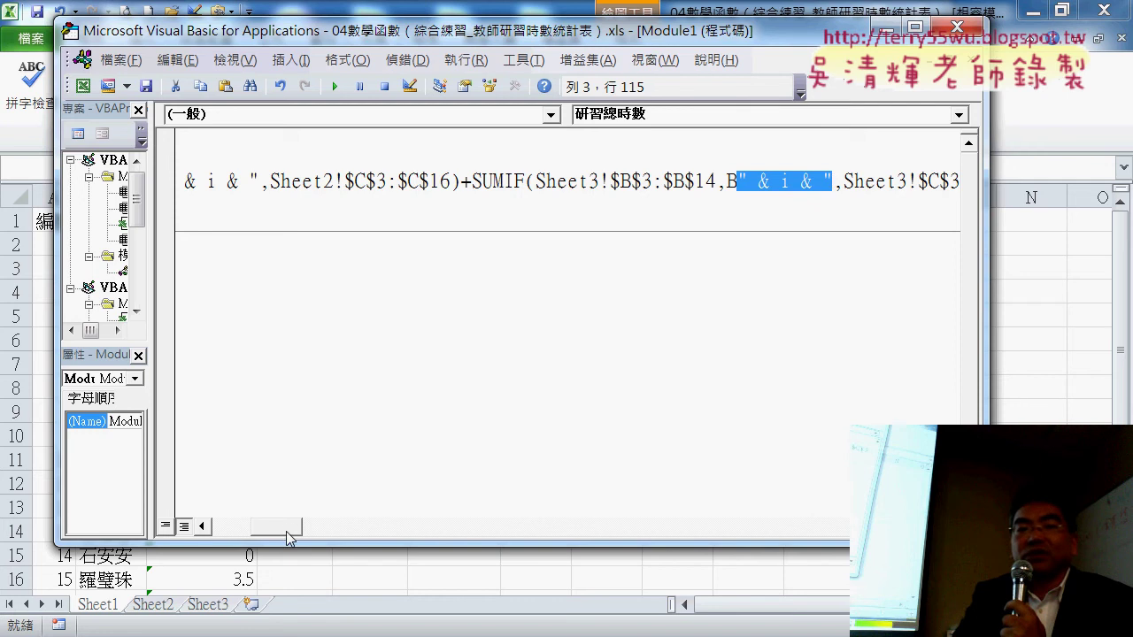
drag(287, 531, 219, 533)
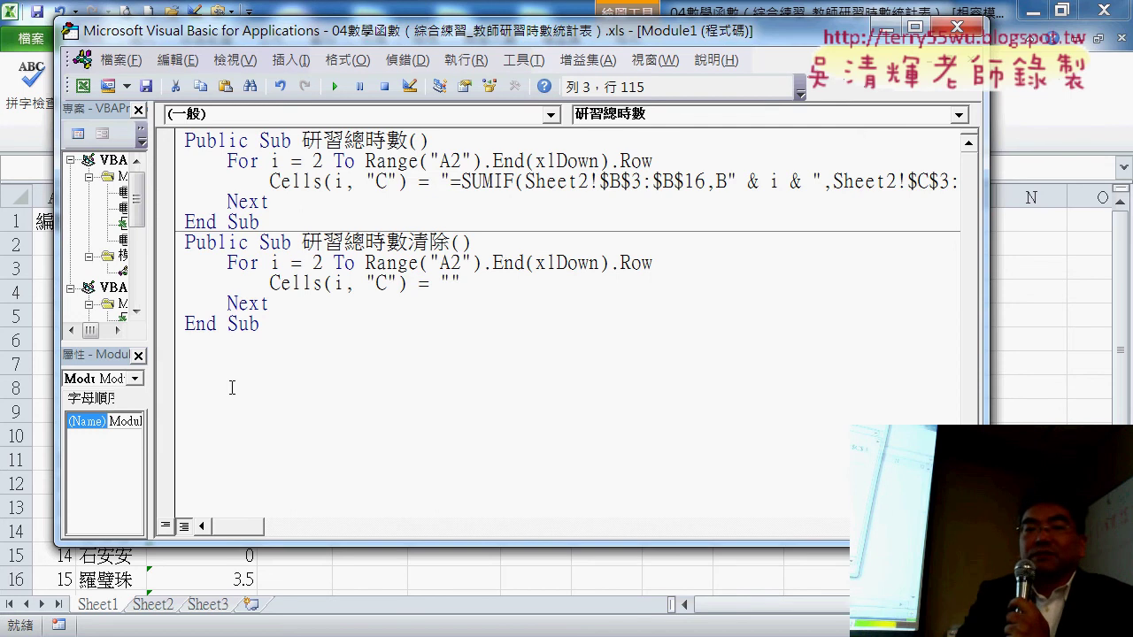
drag(151, 292, 328, 289)
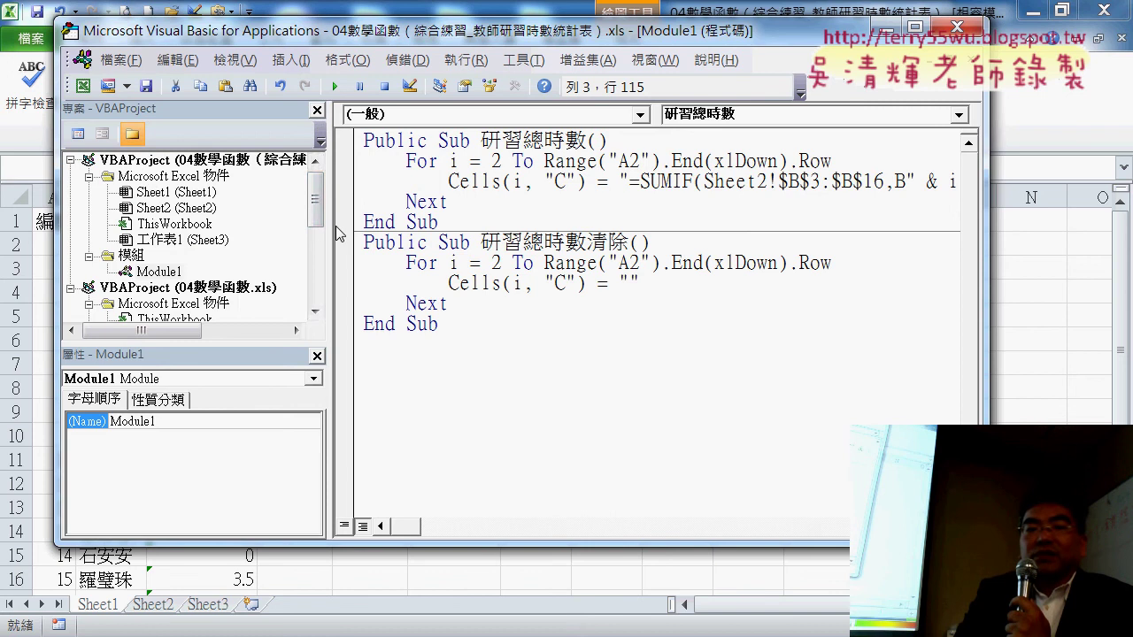
mouse_move(317, 208)
mouse_down()
mouse_move(324, 301)
mouse_move(315, 177)
mouse_move(472, 220)
mouse_up()
click(271, 164)
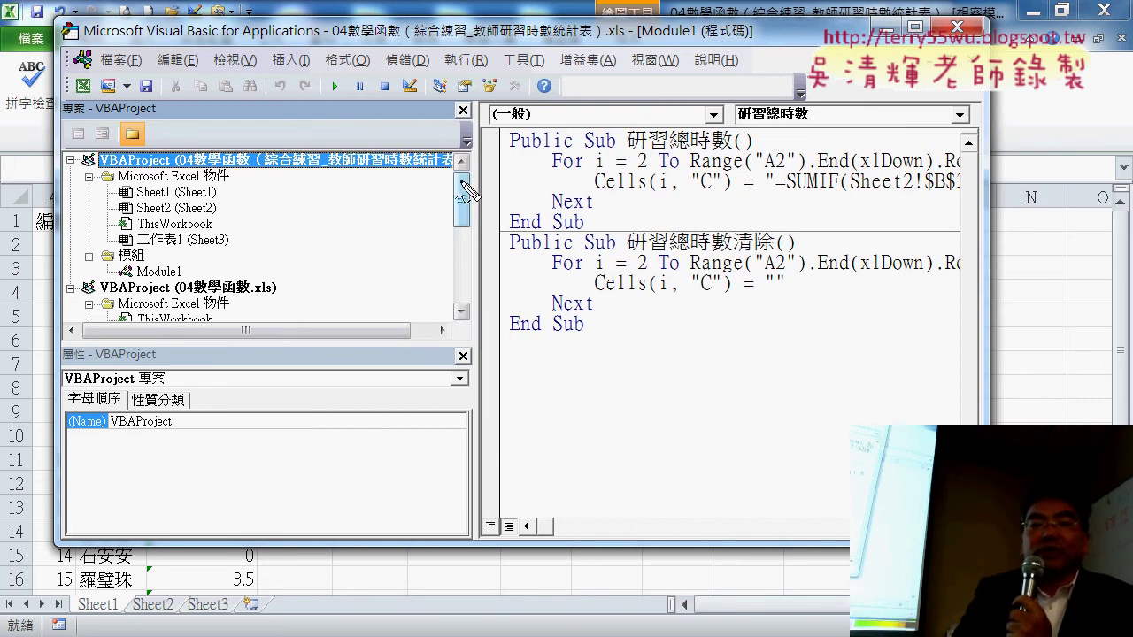
mouse_move(450, 175)
mouse_down()
mouse_move(320, 144)
mouse_move(455, 170)
mouse_up()
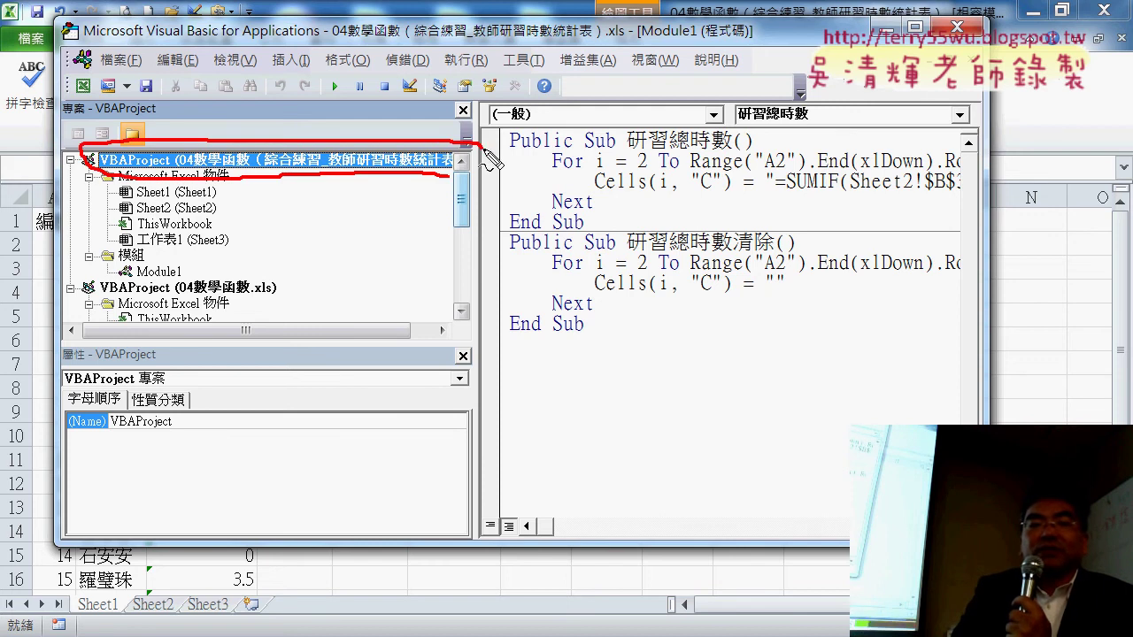
drag(273, 303, 287, 292)
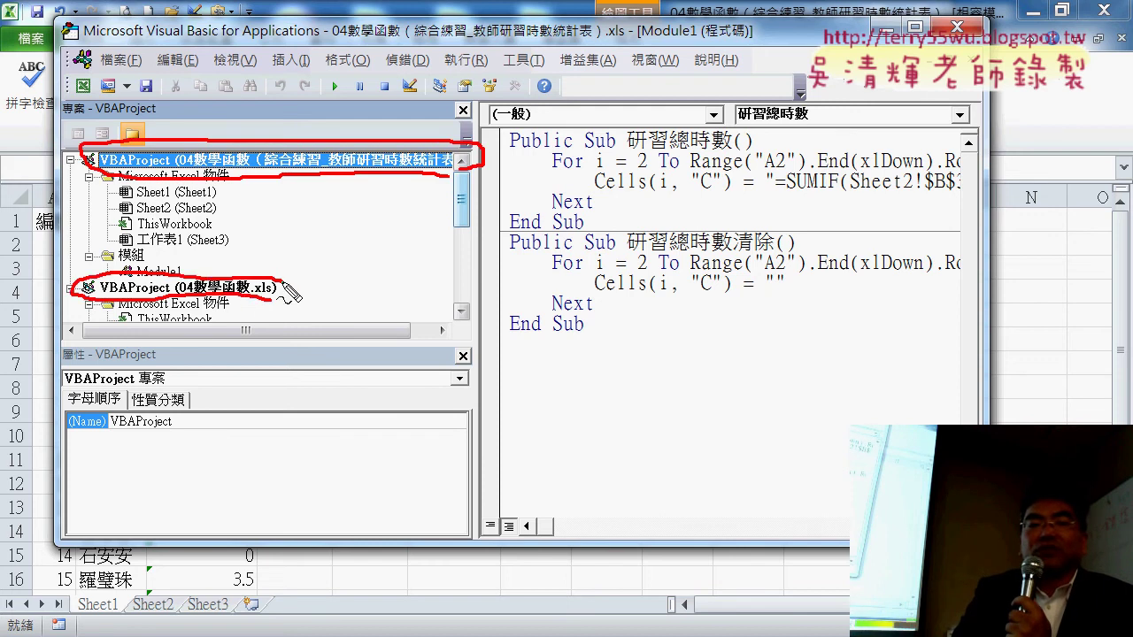
mouse_move(402, 241)
mouse_down()
mouse_move(282, 289)
mouse_move(283, 301)
mouse_up()
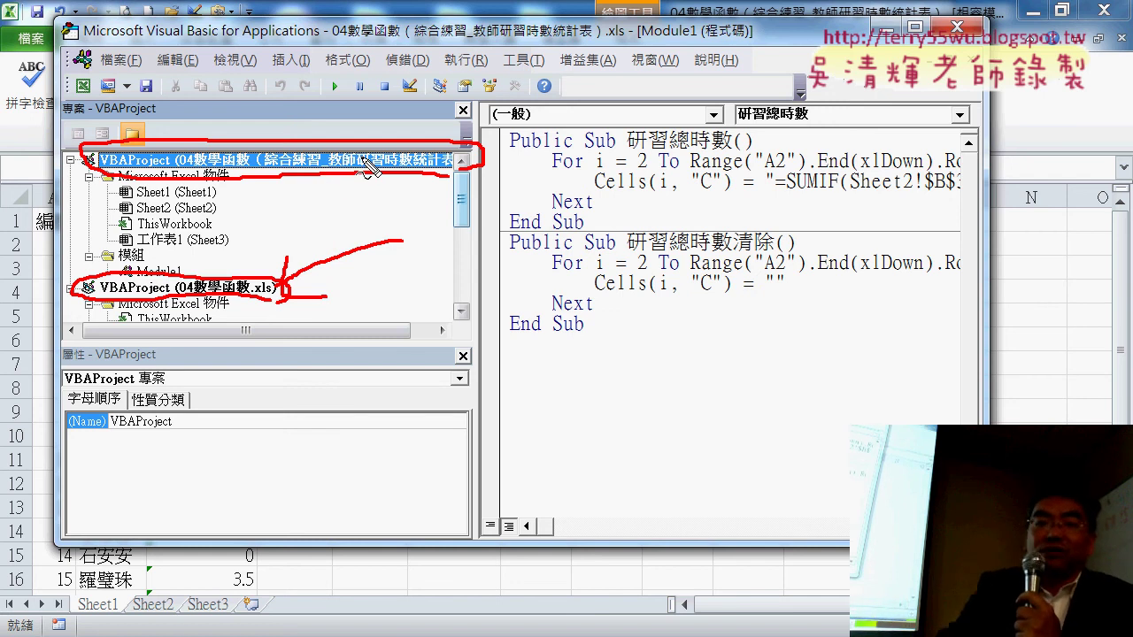
key(Escape)
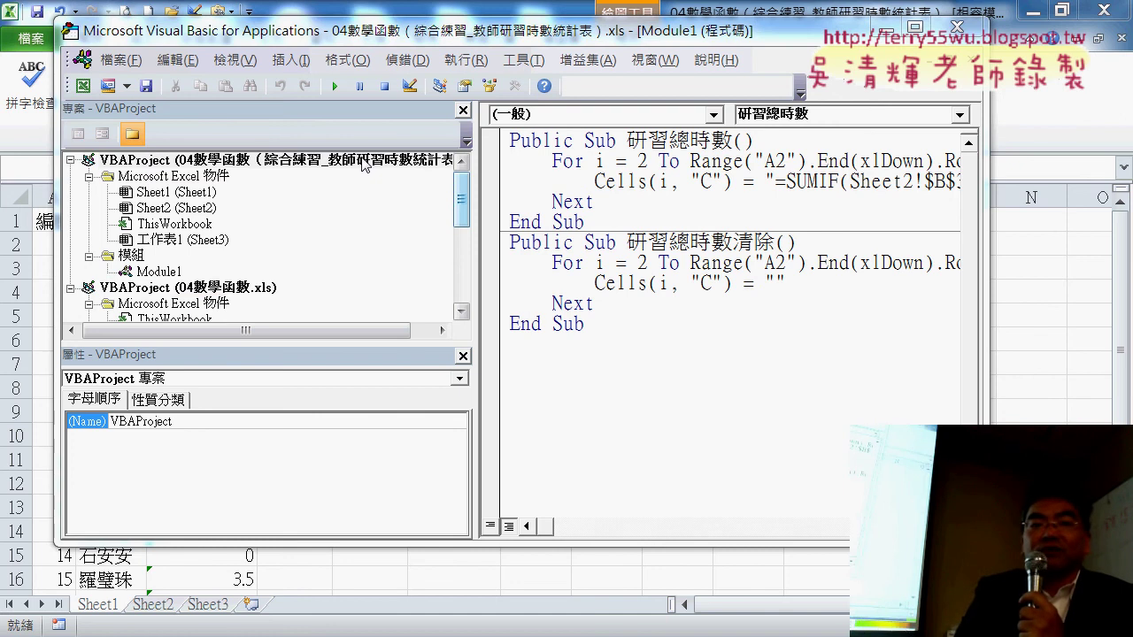
drag(461, 202, 480, 288)
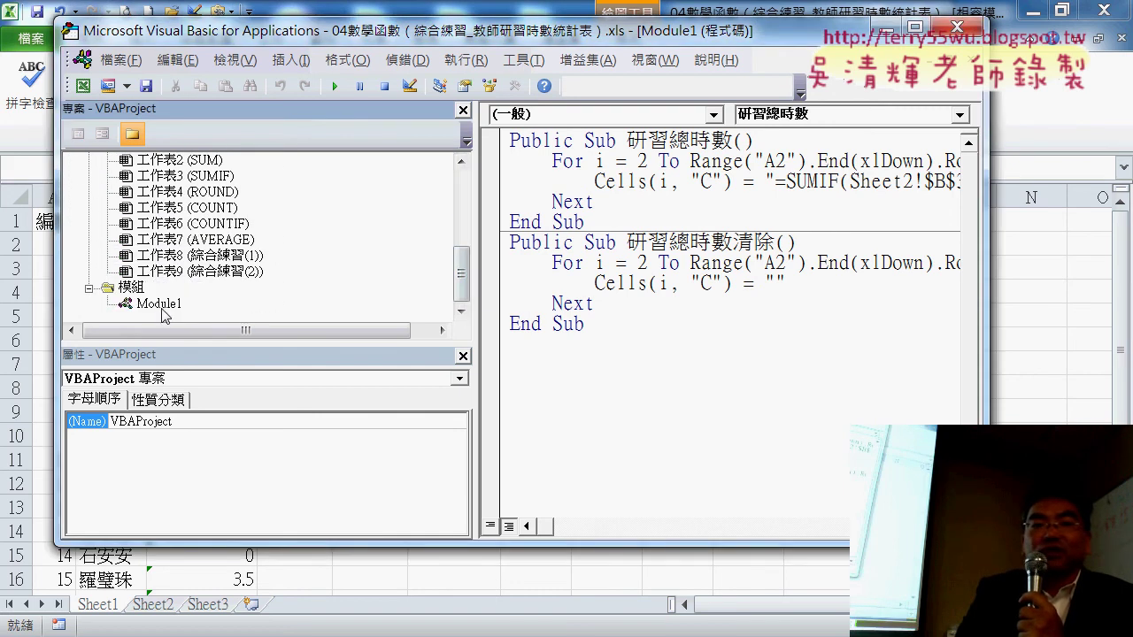
- Cut all the 研習總時數 macro code from the exercise workbook's Module1
double_click(159, 304)
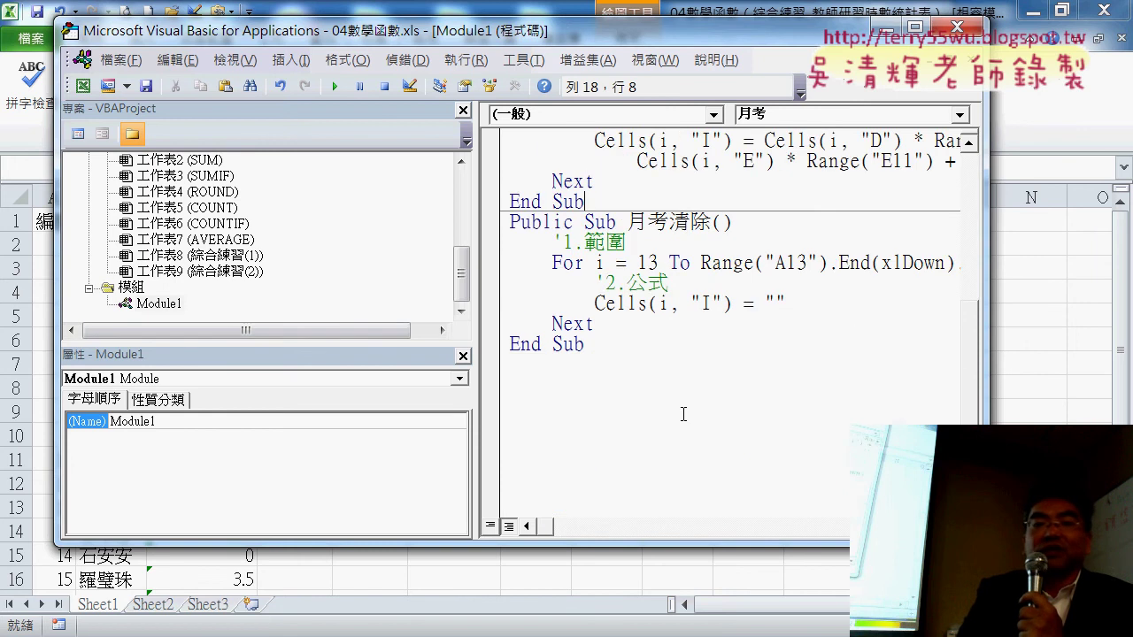
drag(461, 275, 461, 190)
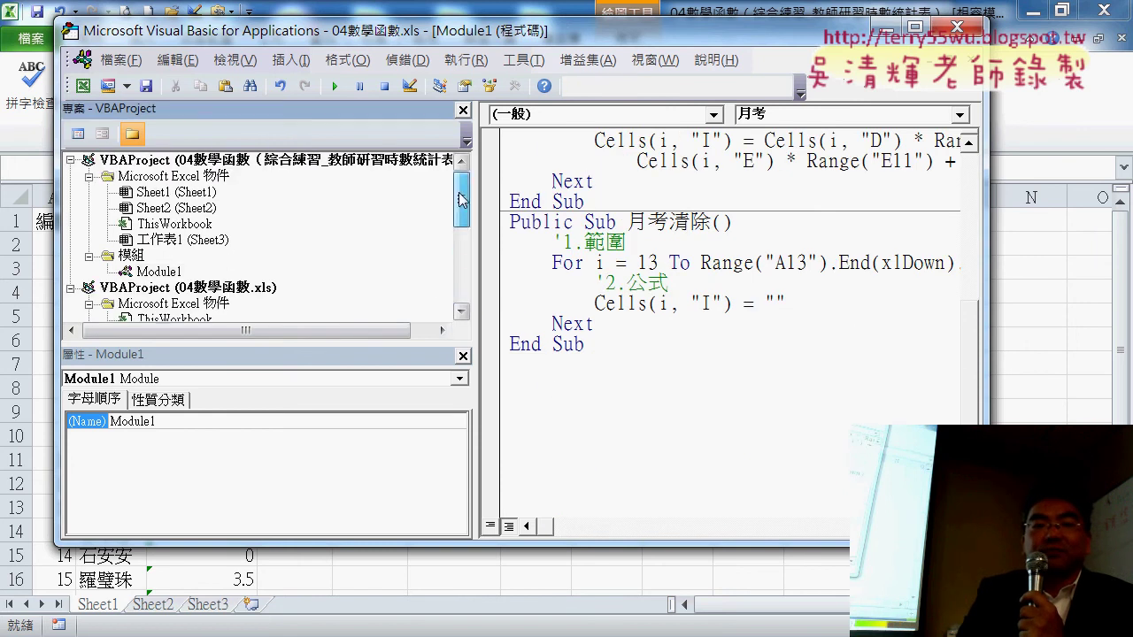
click(134, 272)
double_click(137, 272)
key(ctrl+a)
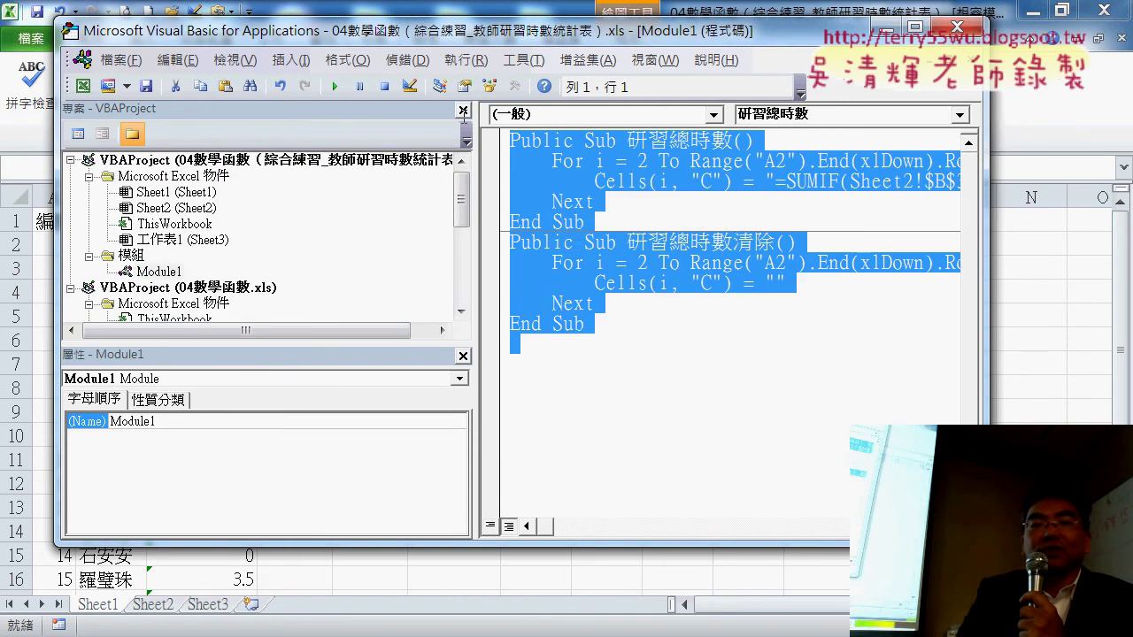
right_click(560, 211)
click(598, 221)
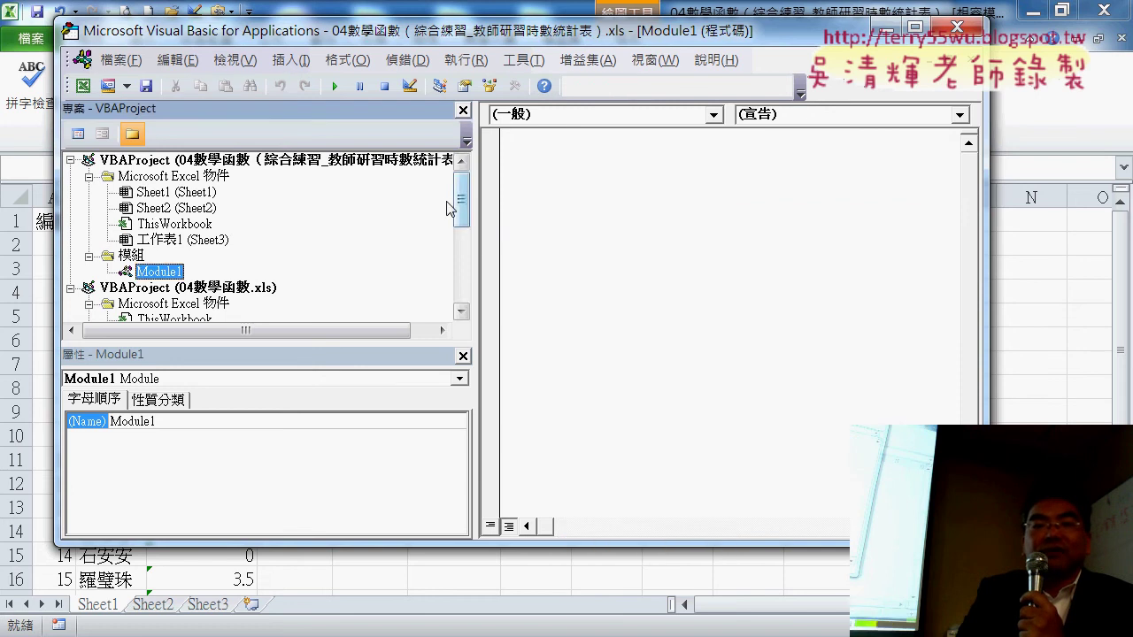
- Paste the 研習總時數 macros into Module1 of the 04數學函數.xls project
drag(462, 202, 461, 266)
double_click(139, 303)
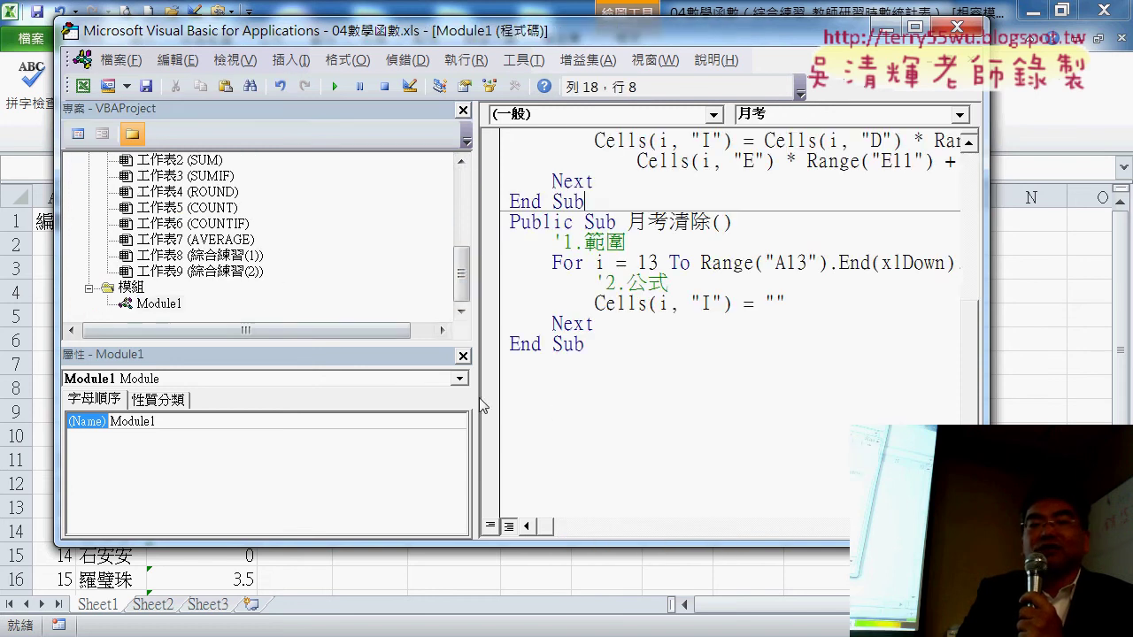
right_click(555, 411)
click(602, 117)
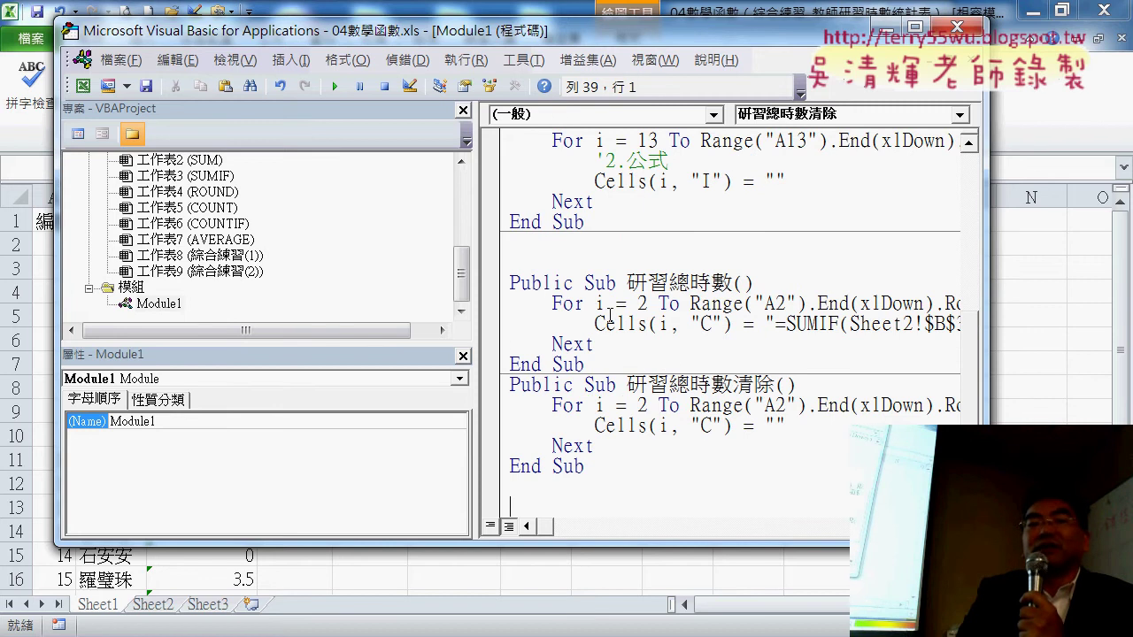
- Remove the training-hours project's Module1 without exporting it
drag(462, 292, 461, 217)
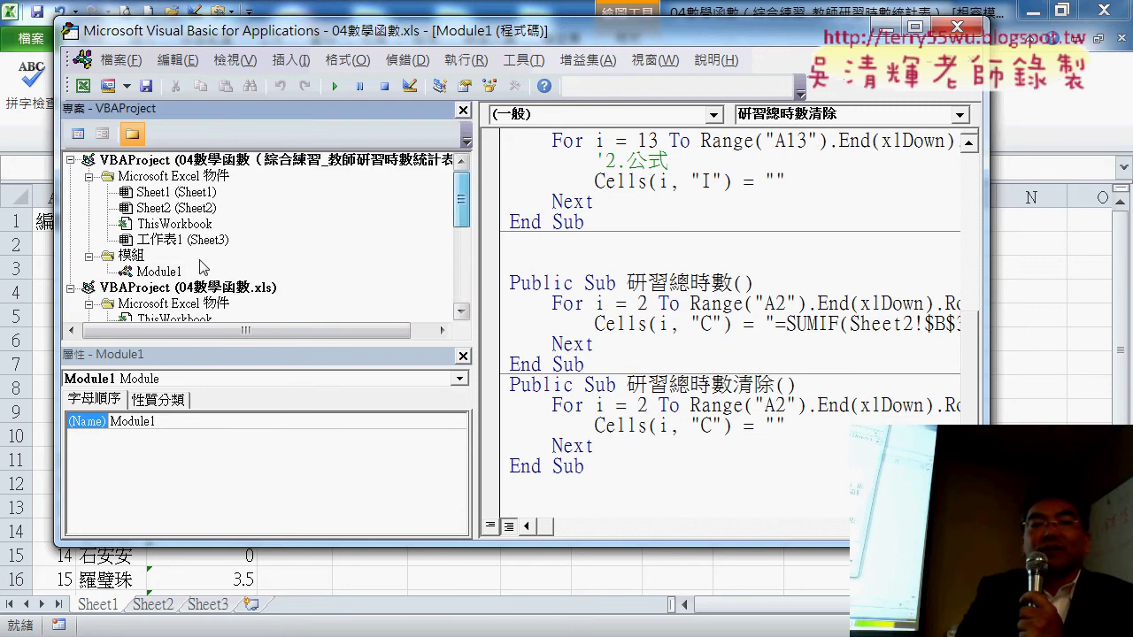
double_click(152, 272)
right_click(153, 276)
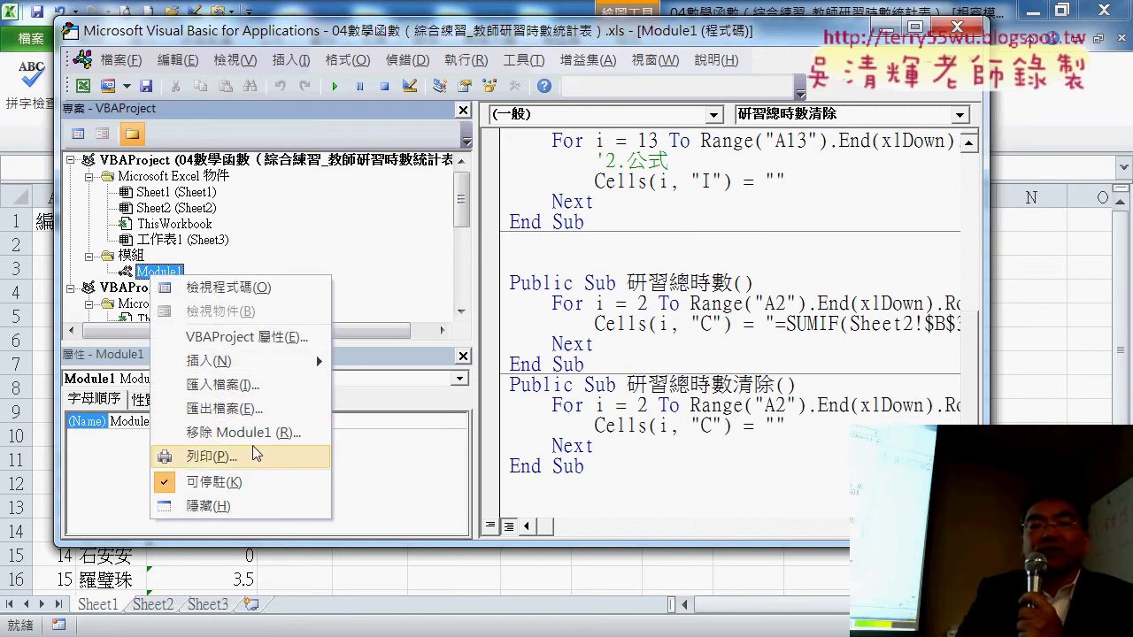
click(256, 432)
click(578, 409)
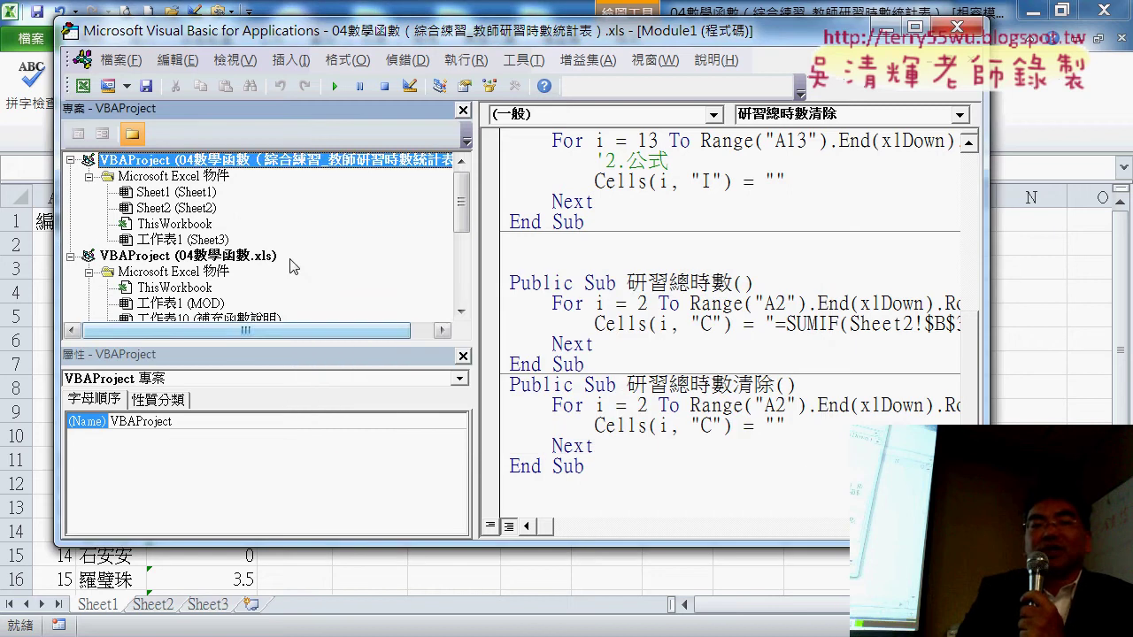
- Inspect the 工作表1 sheet and the training-hours VBA project, resizing the code area to read lines
click(168, 241)
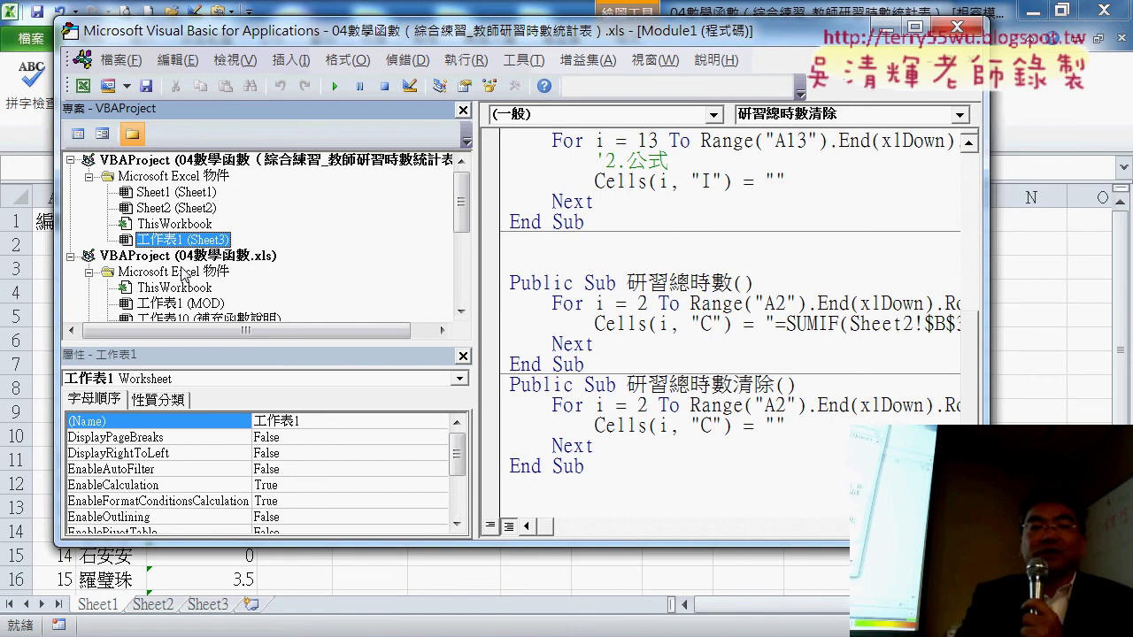
click(312, 161)
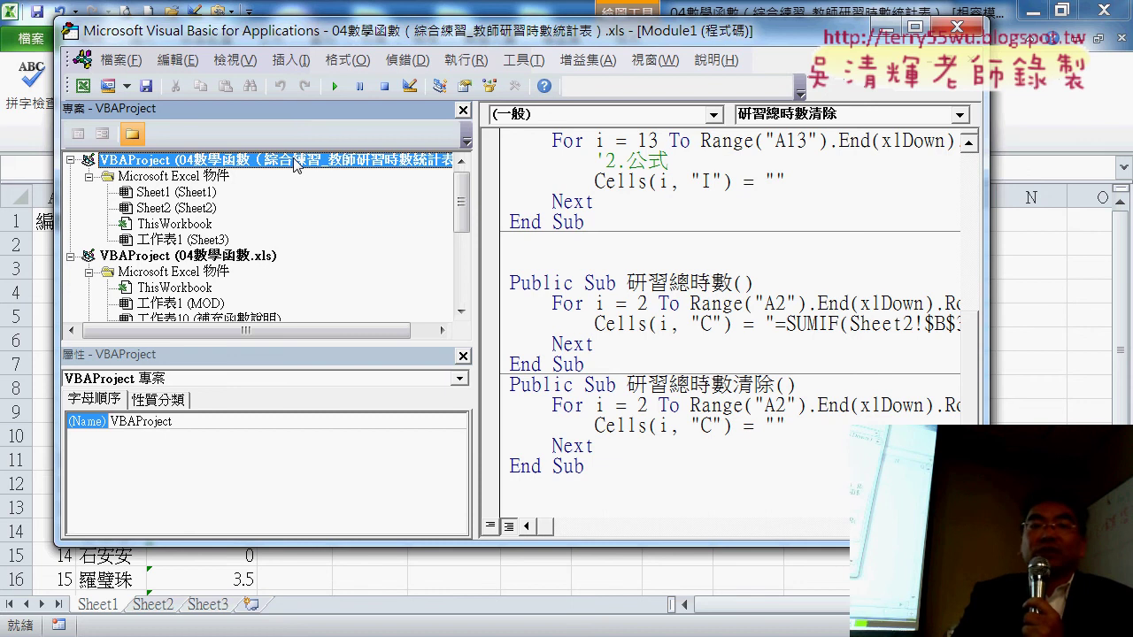
right_click(202, 159)
click(436, 237)
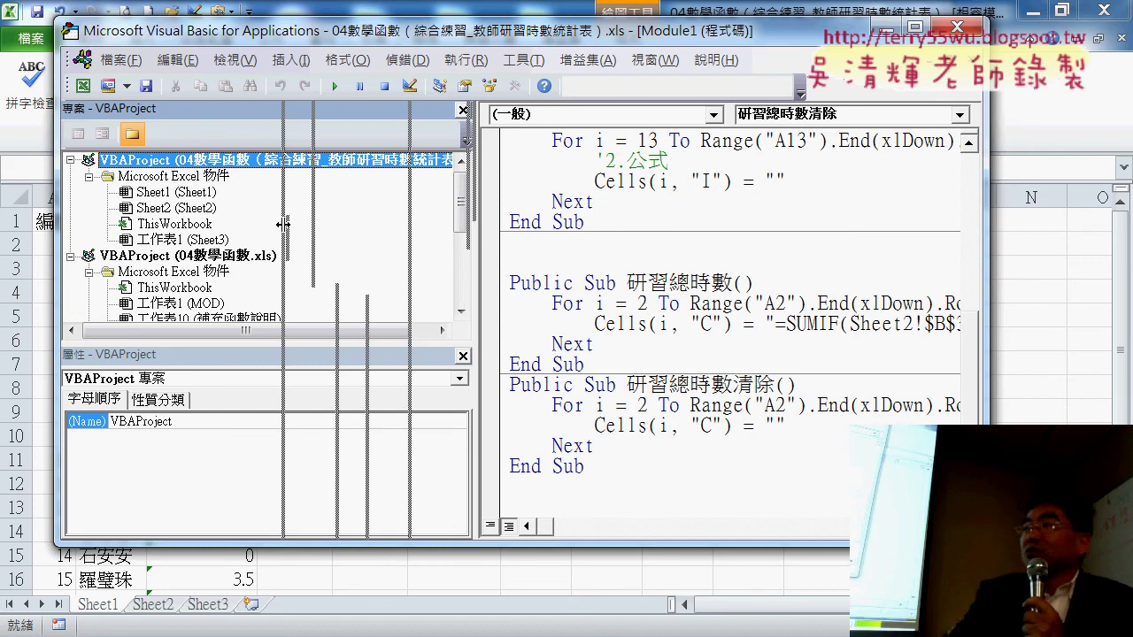
drag(476, 231, 285, 243)
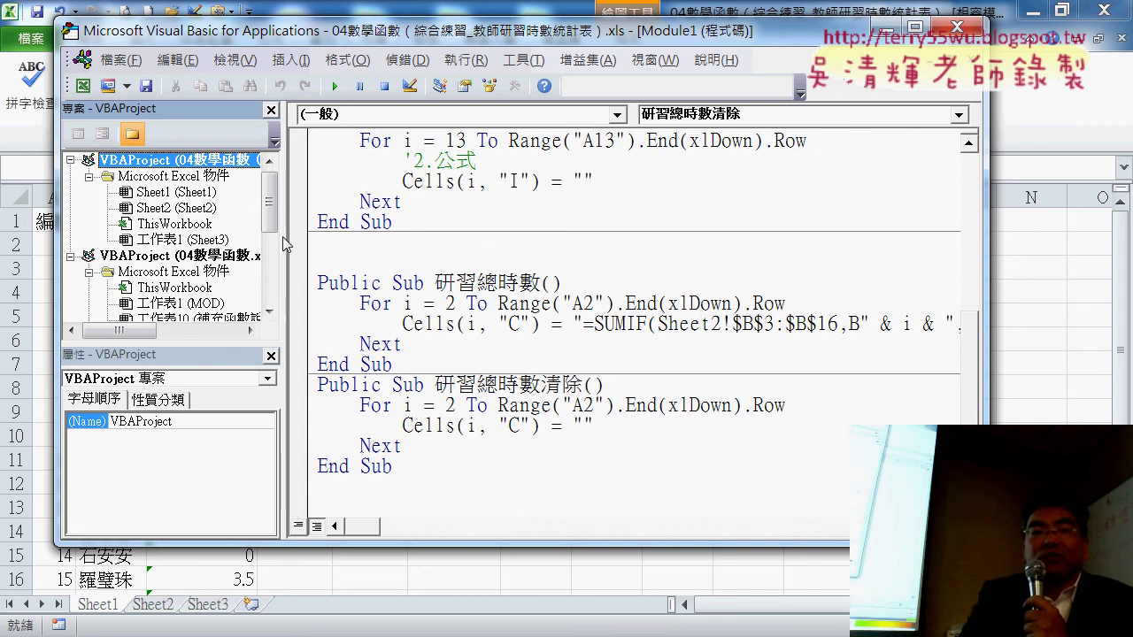
drag(285, 244, 458, 234)
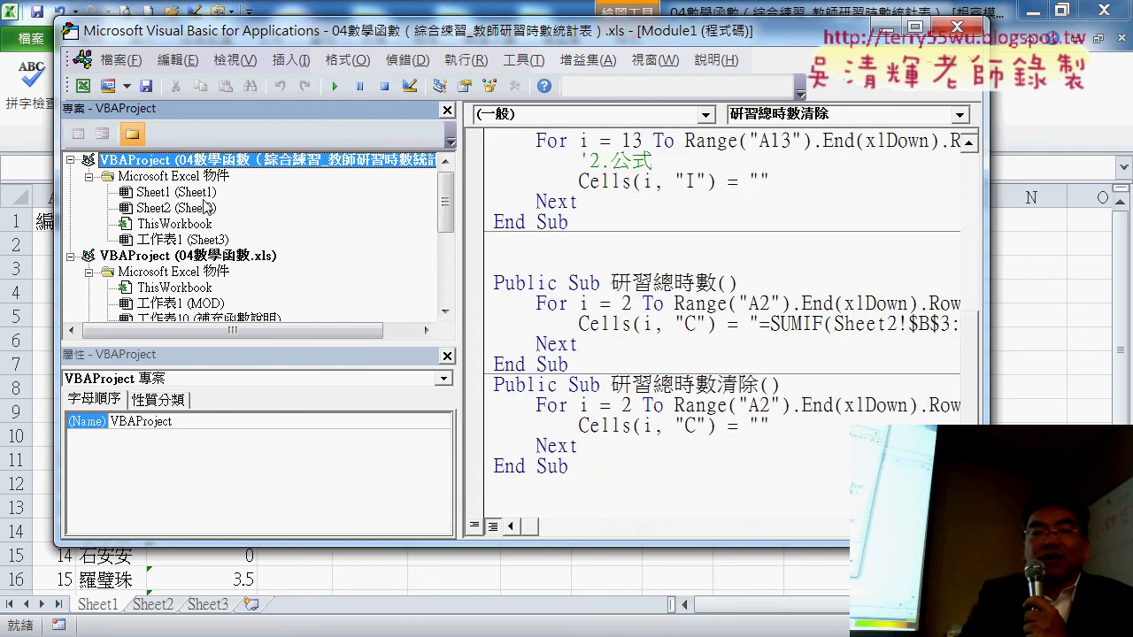
- Insert a new empty module into the training-hours project
right_click(191, 190)
mouse_move(266, 274)
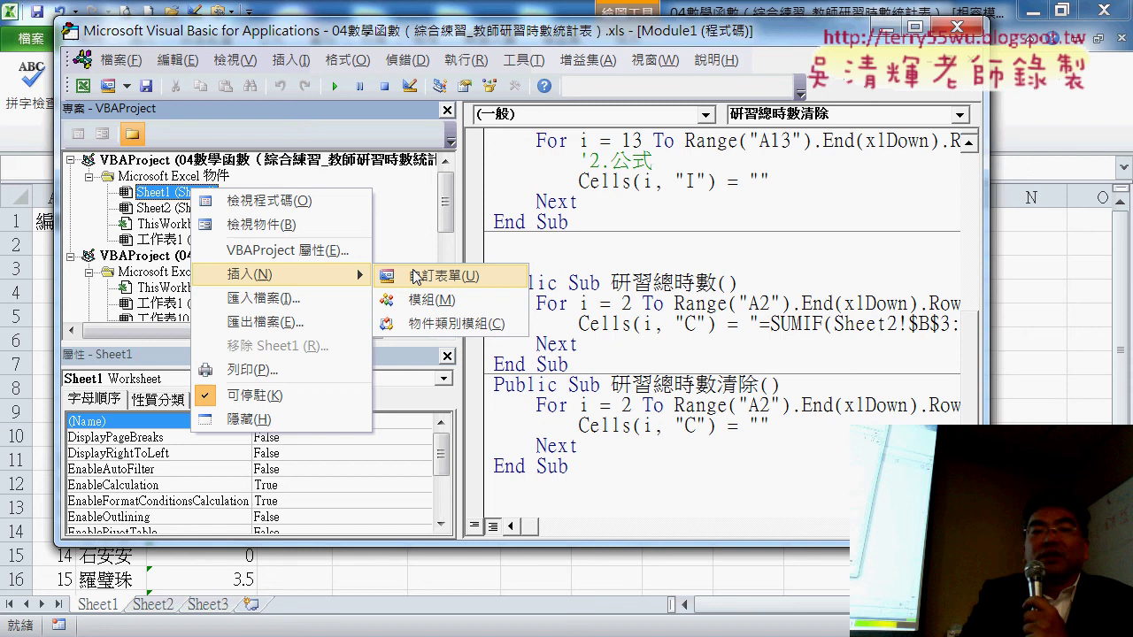
click(487, 304)
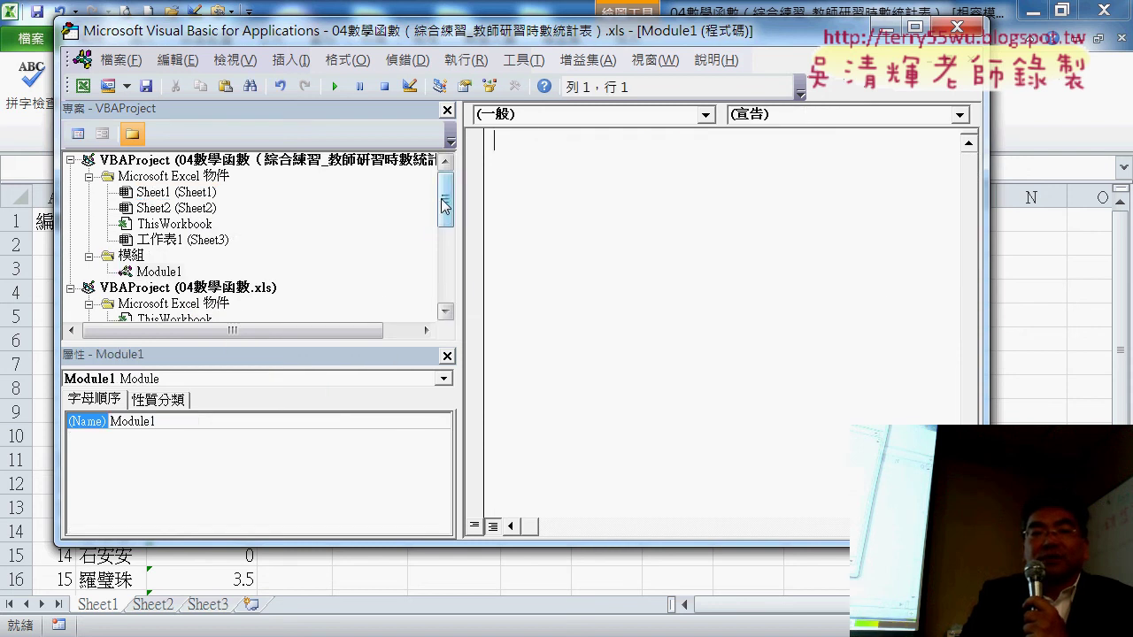
- Cut the 研習總時數 and 研習總時數清除 subs from the other workbook's Module1
drag(445, 206, 444, 279)
click(160, 308)
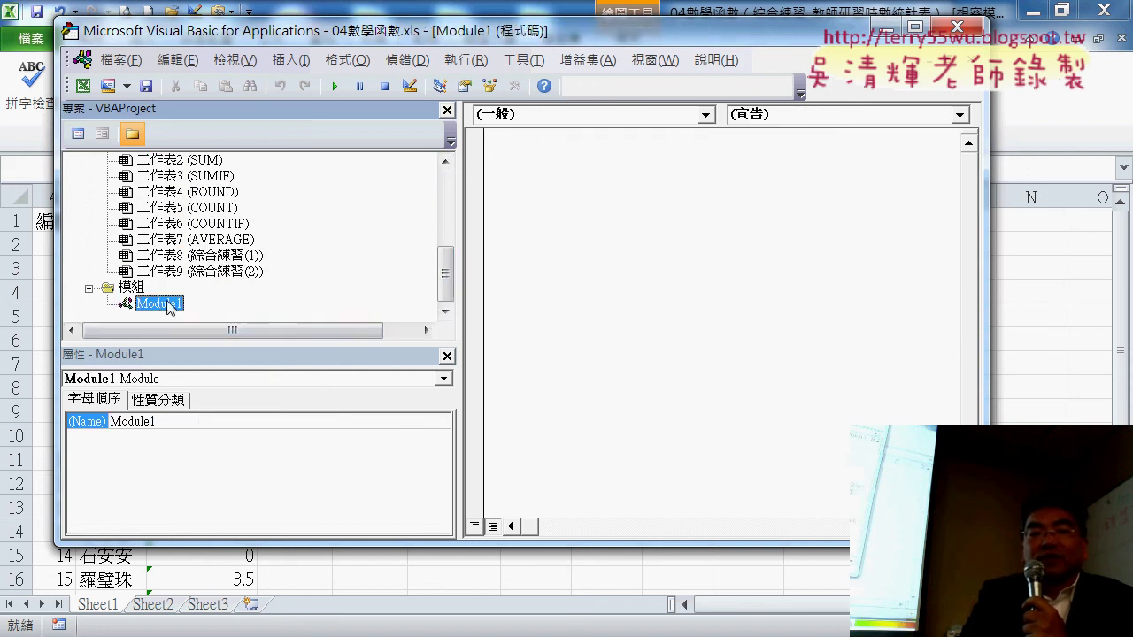
double_click(168, 303)
drag(623, 473, 463, 287)
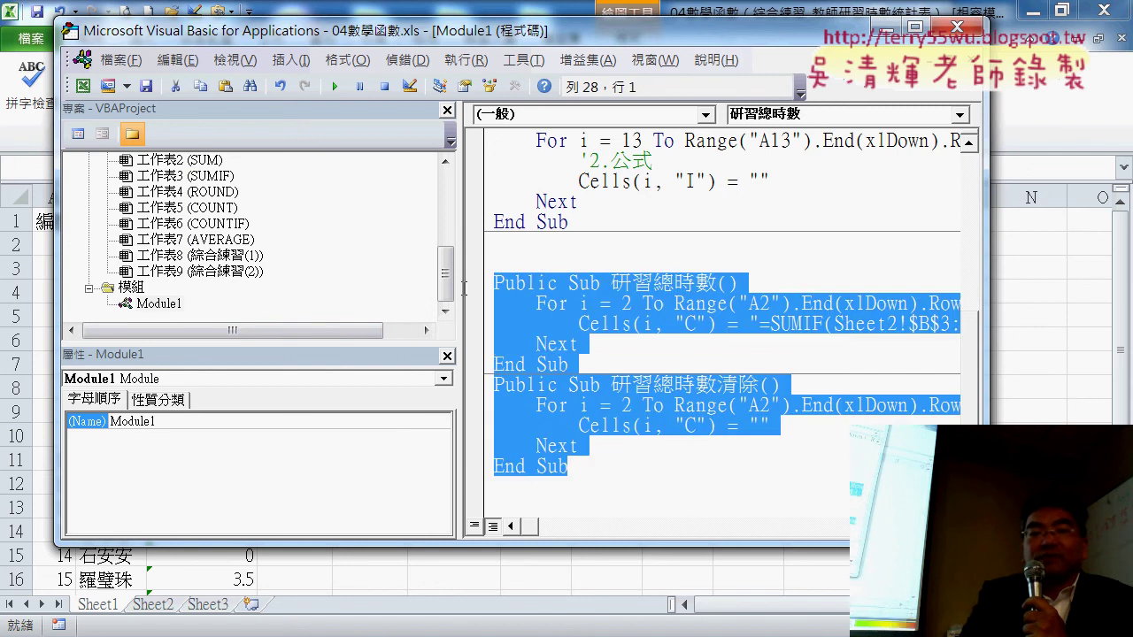
right_click(555, 306)
click(584, 311)
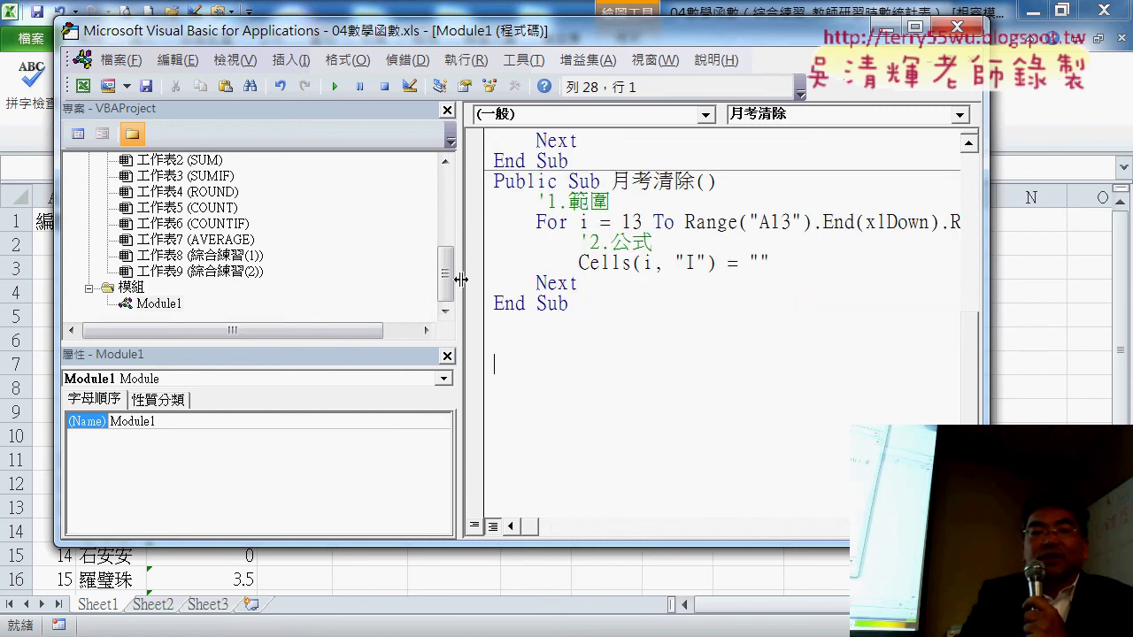
- Paste the two subs into the new module of the training-hours project
drag(446, 279, 445, 201)
click(160, 272)
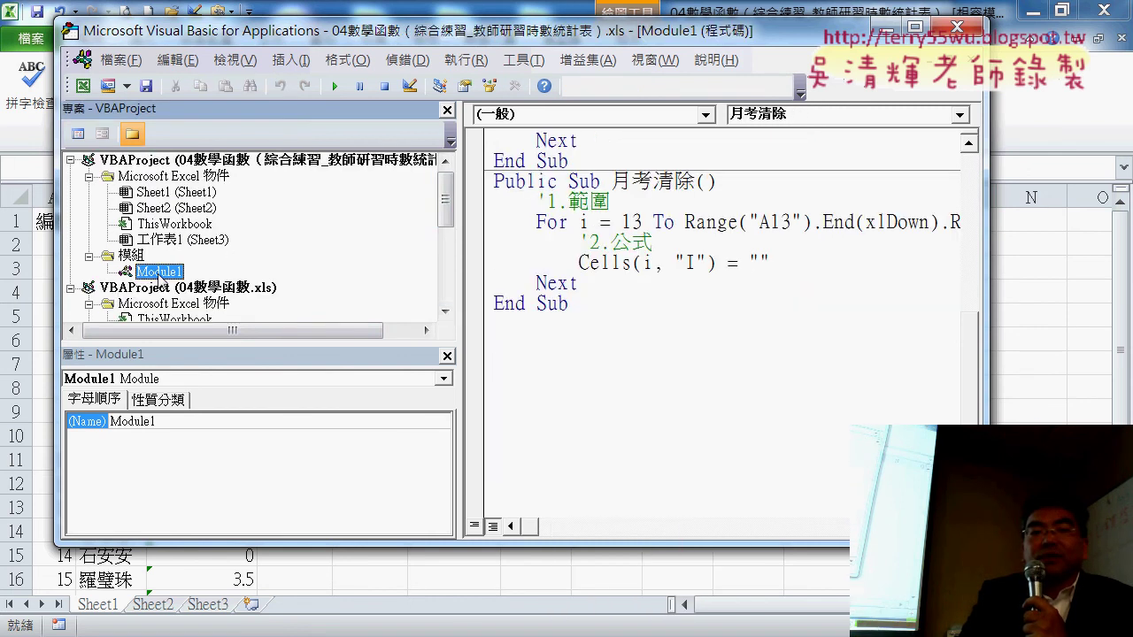
double_click(160, 272)
right_click(570, 241)
click(623, 310)
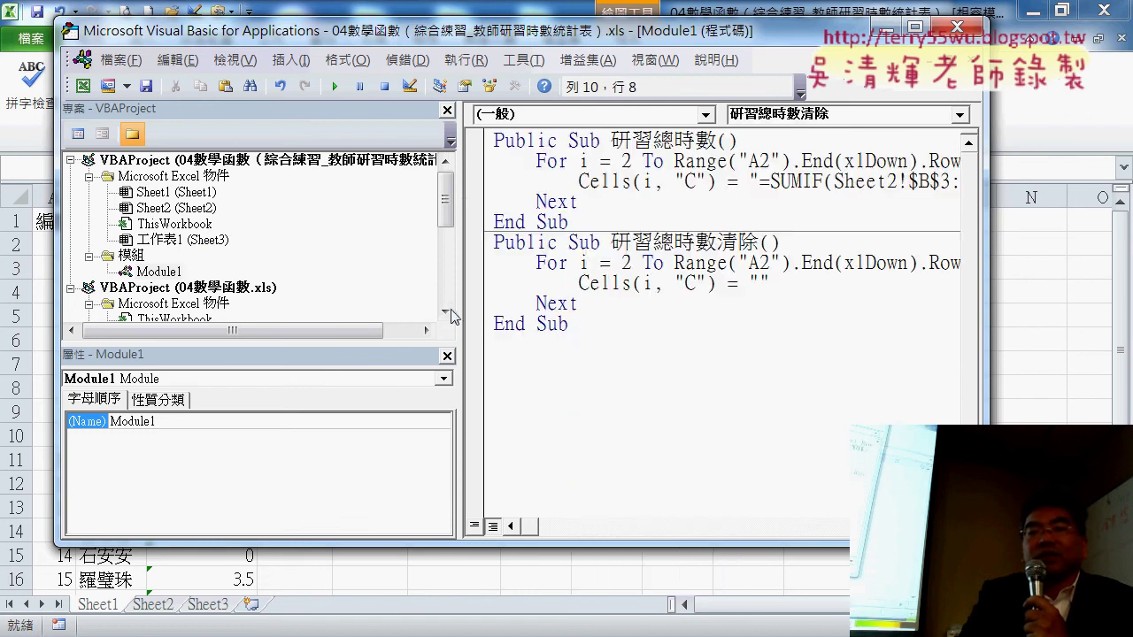
drag(457, 305, 305, 301)
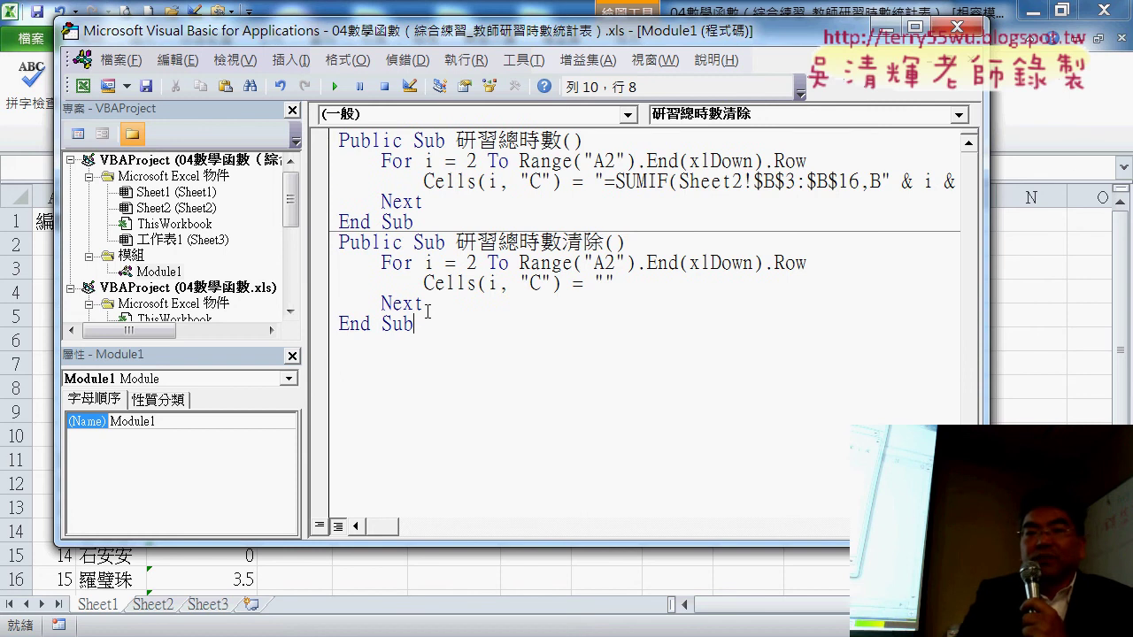
- Close the VBA editor and return to Sheet1, selecting cell I11
click(958, 28)
click(819, 458)
click(683, 456)
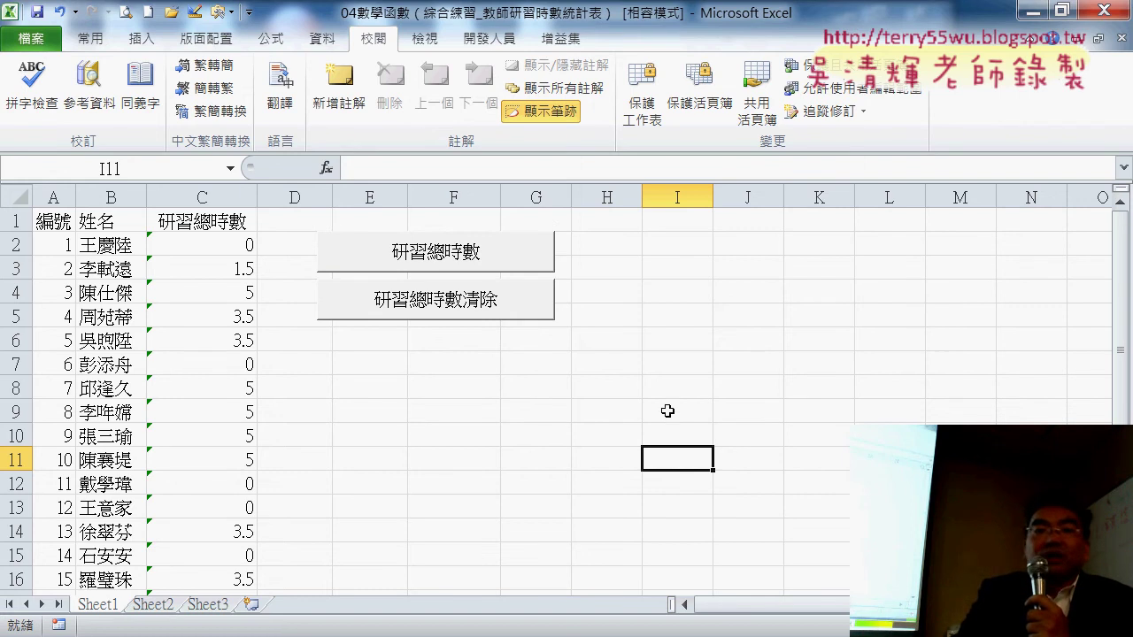
- Check C2's SUMIF formula, then select every cell on Sheet1
click(222, 247)
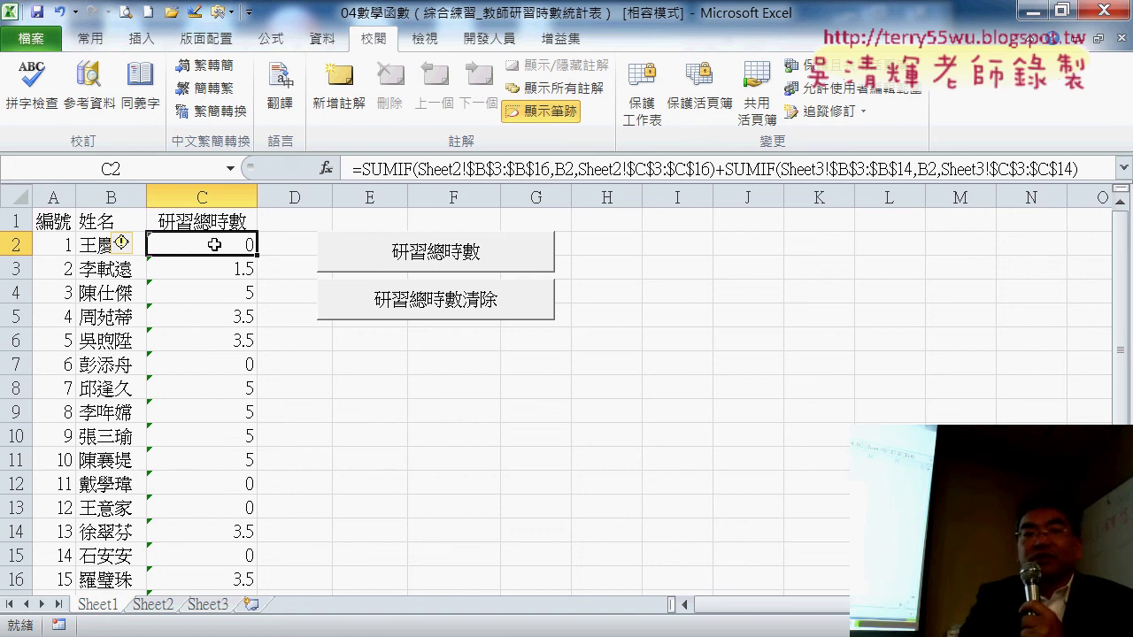
click(15, 196)
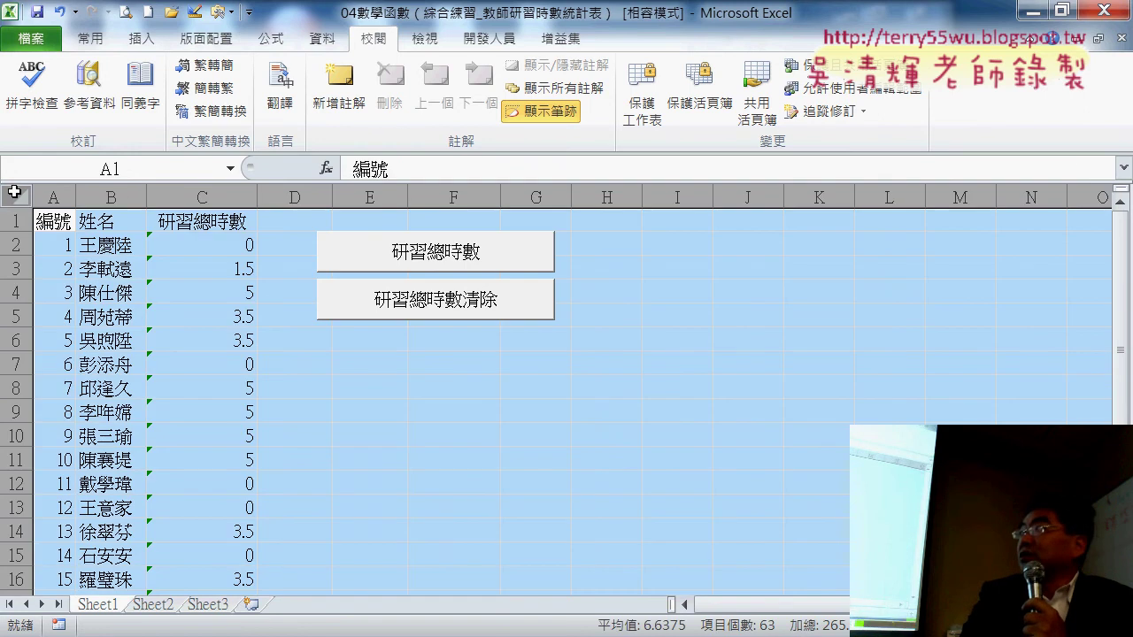
- Clear the Locked option on the Protection tab of Format Cells for the whole sheet
right_click(162, 293)
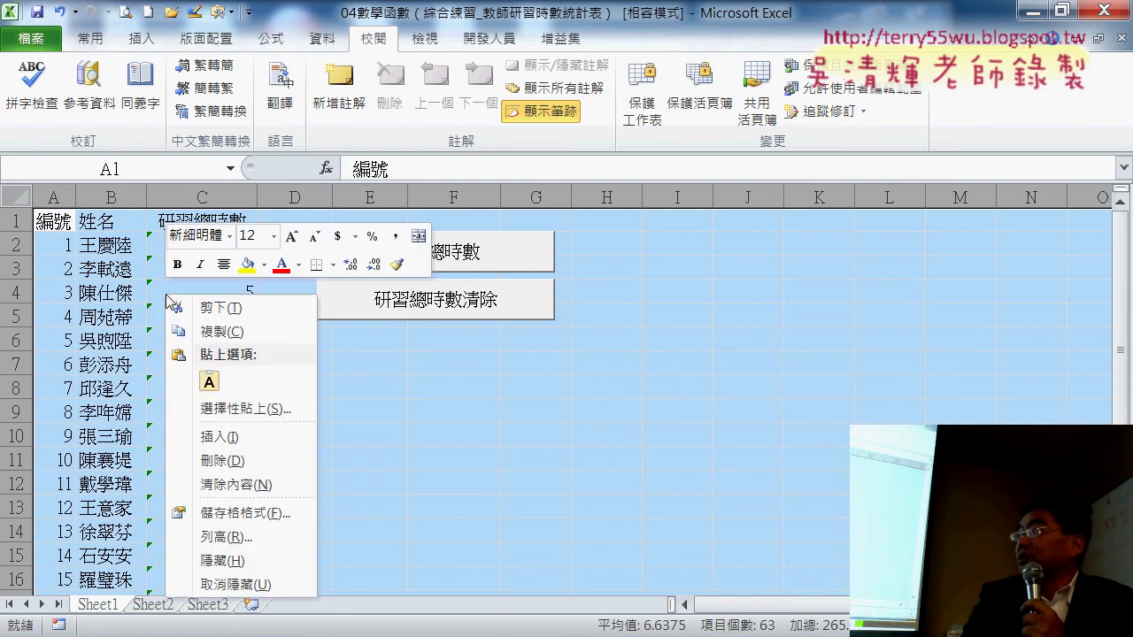
click(208, 513)
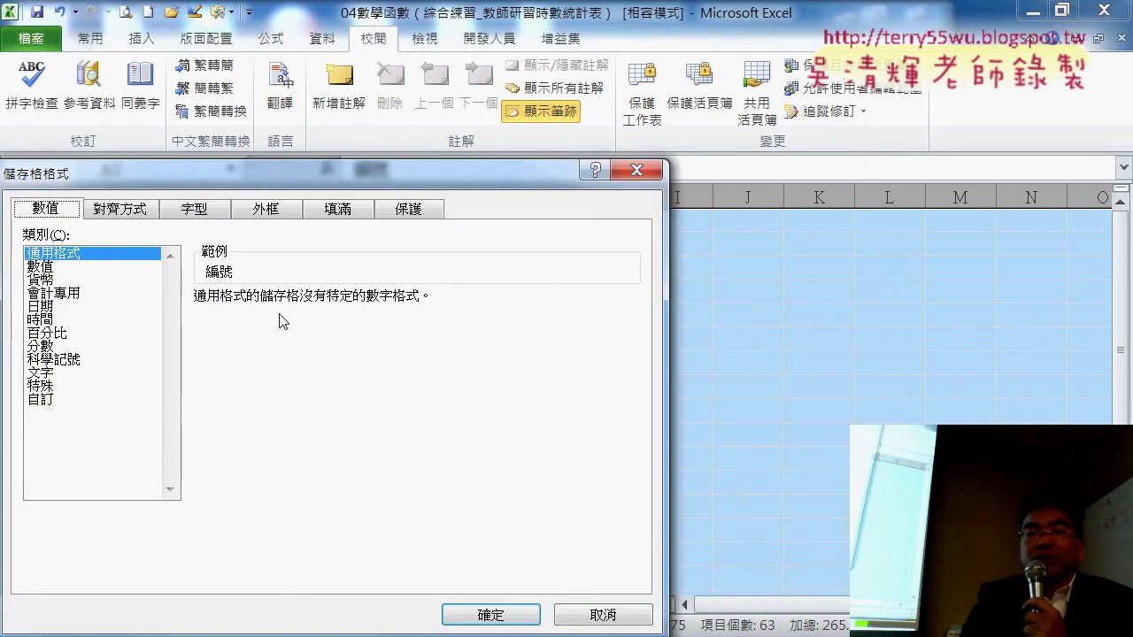
drag(363, 178, 667, 65)
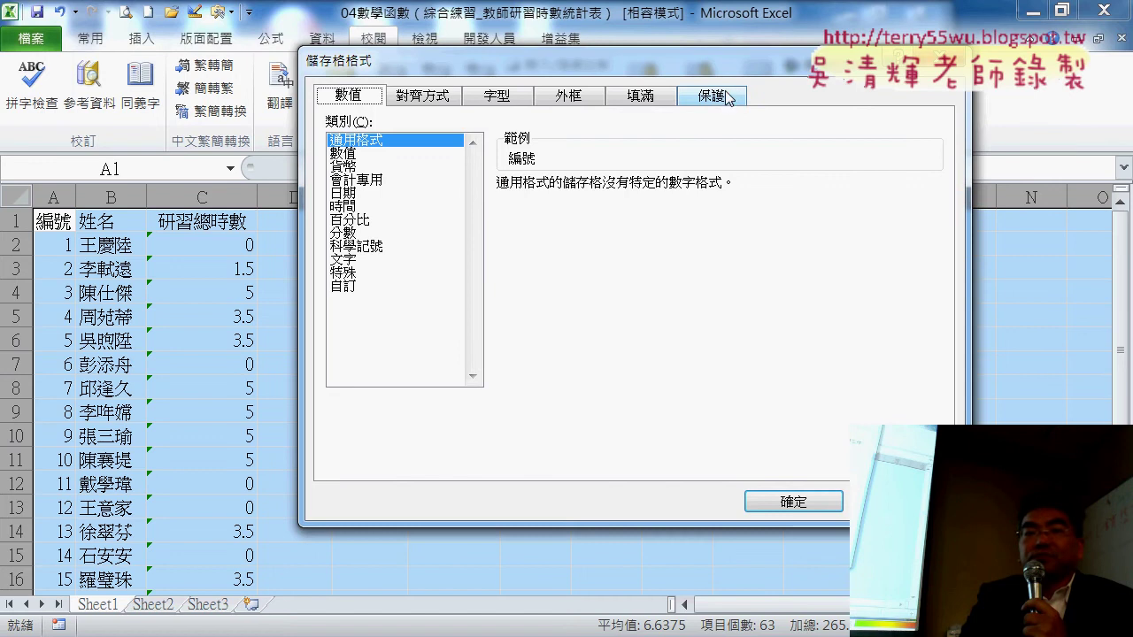
click(726, 96)
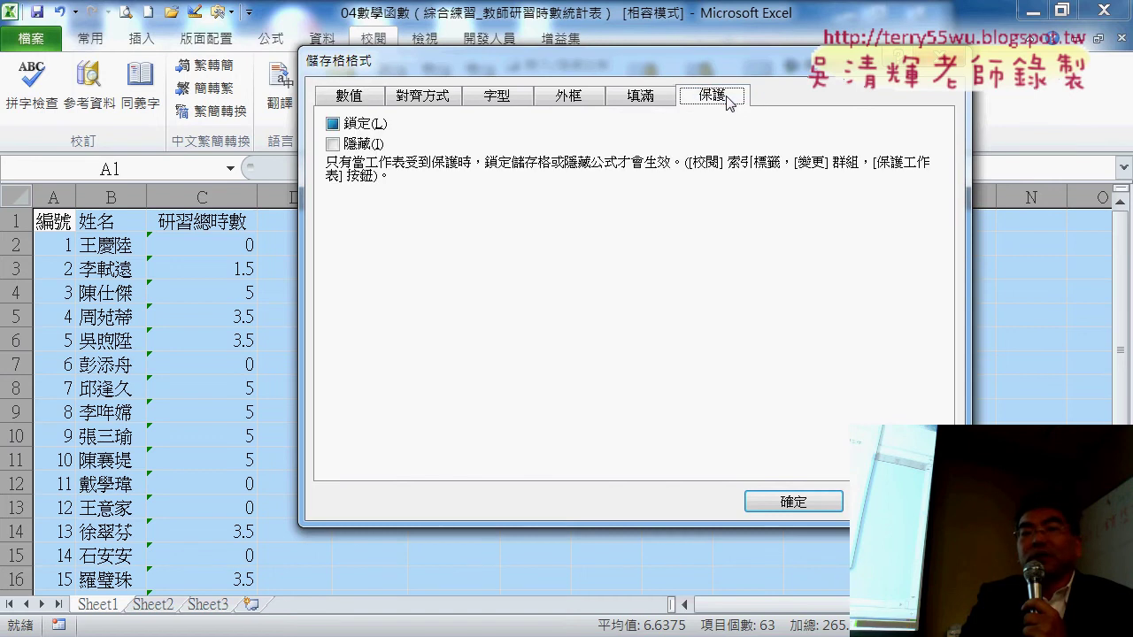
click(333, 124)
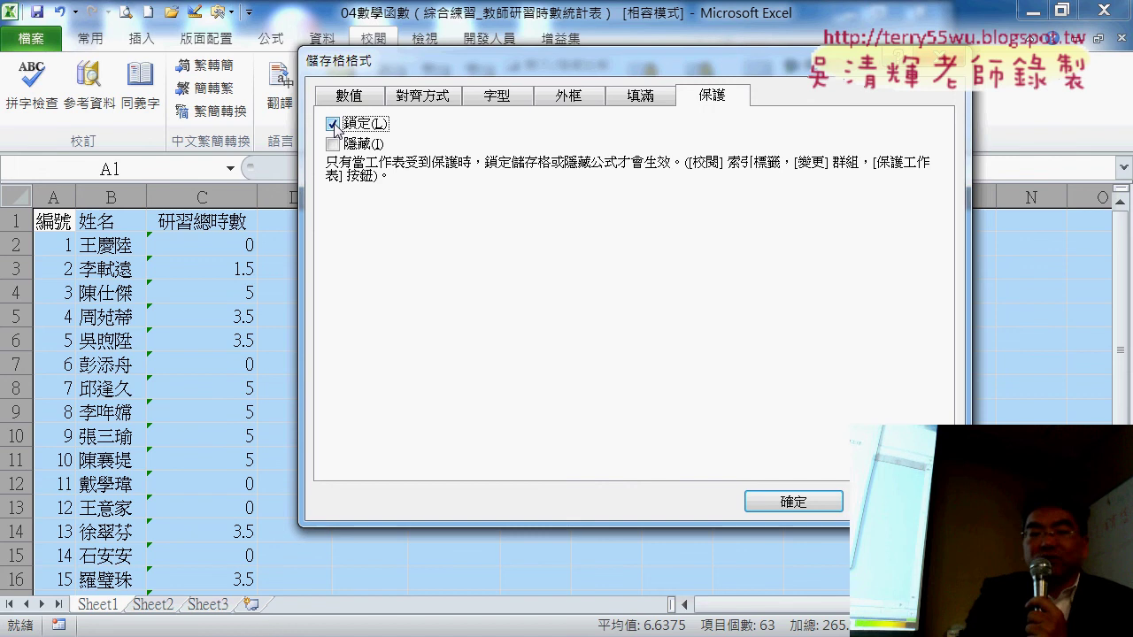
click(334, 124)
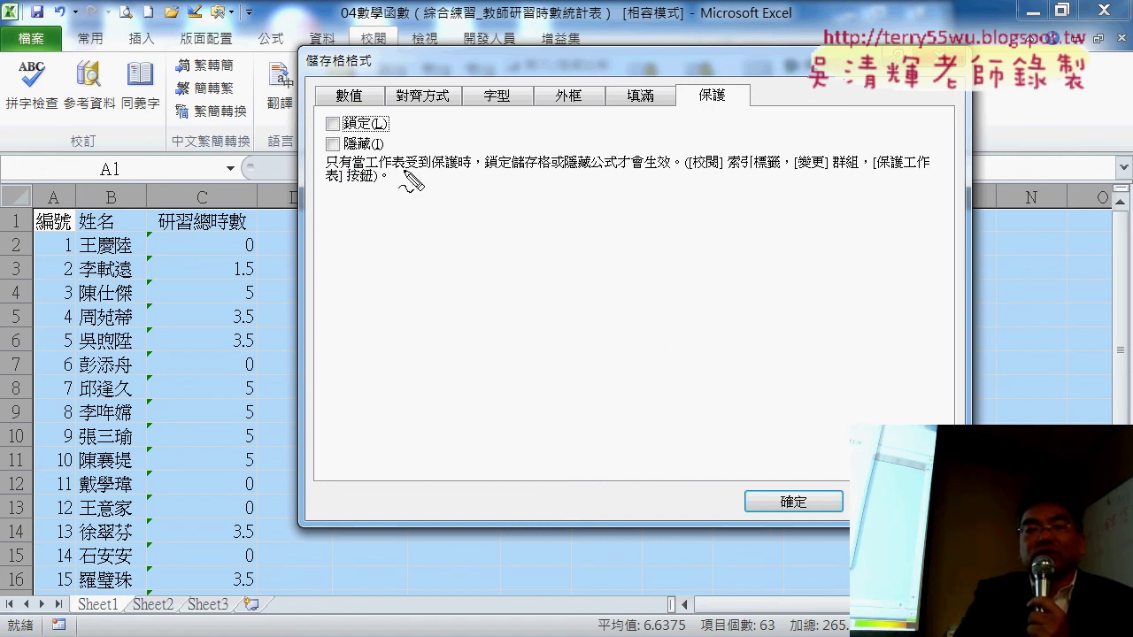
drag(404, 175, 395, 183)
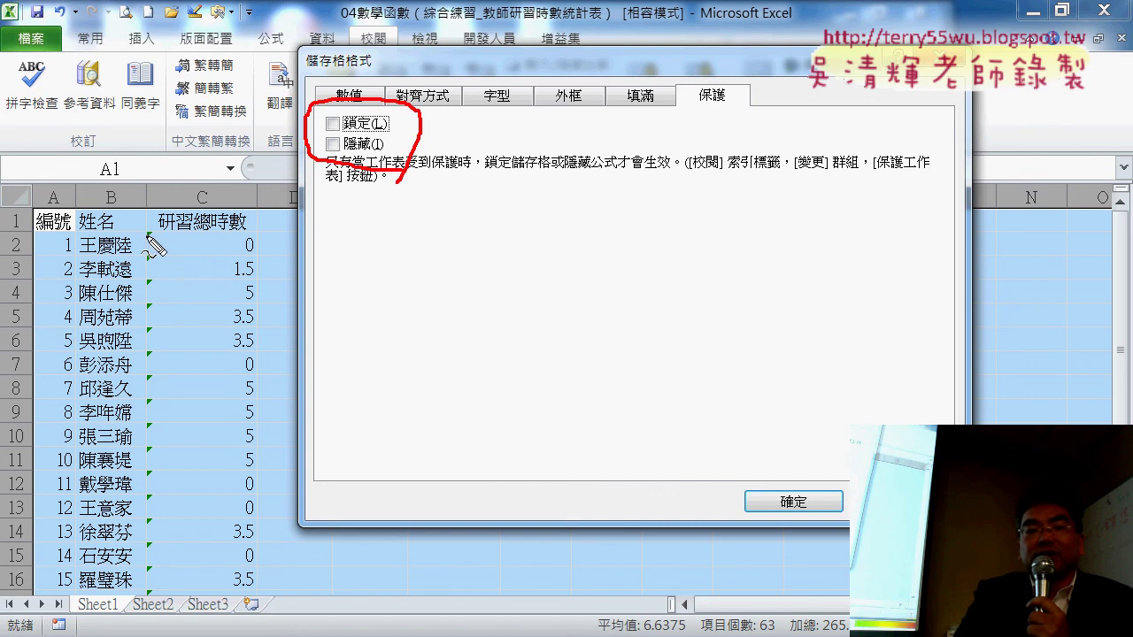
drag(148, 237, 140, 593)
mouse_move(156, 235)
mouse_down()
mouse_move(259, 623)
mouse_move(152, 590)
mouse_up()
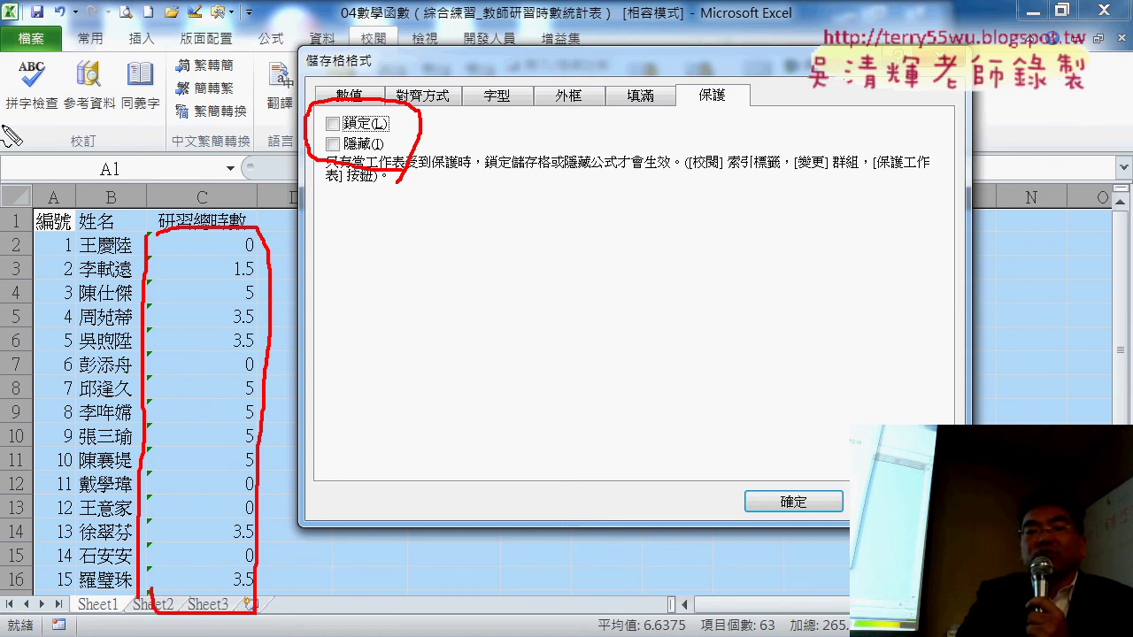
drag(26, 223, 280, 114)
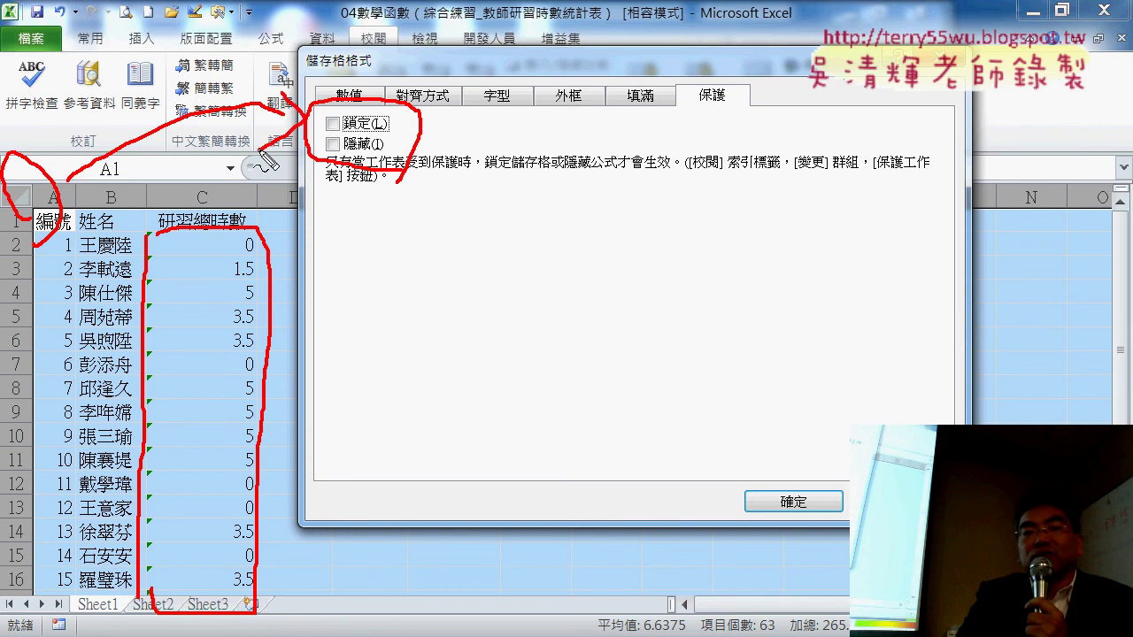
mouse_move(343, 120)
mouse_down()
mouse_move(363, 113)
mouse_move(360, 144)
mouse_up()
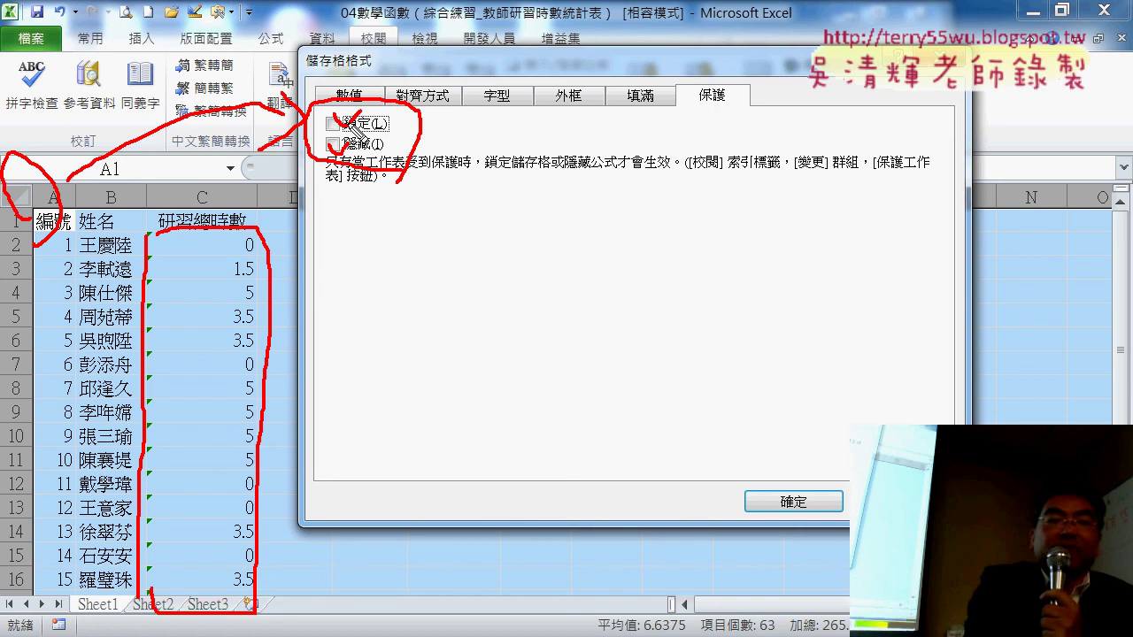
key(Escape)
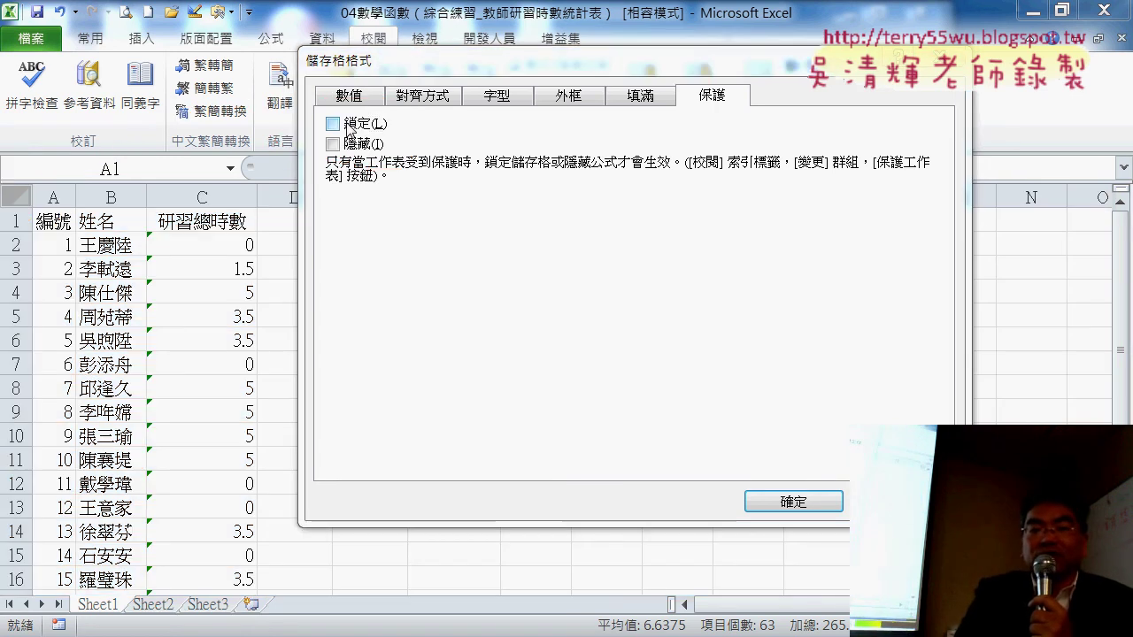
click(809, 504)
- Select the total-hours cells C2:C21 in column C
click(537, 435)
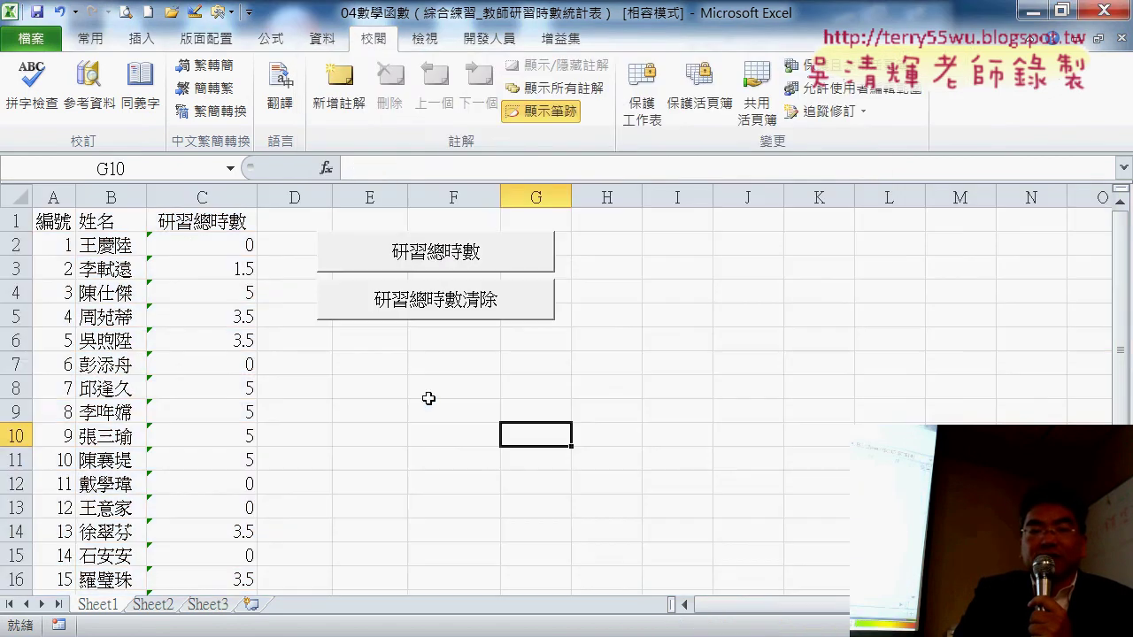
mouse_move(196, 246)
mouse_down()
mouse_move(217, 548)
mouse_move(232, 532)
mouse_up()
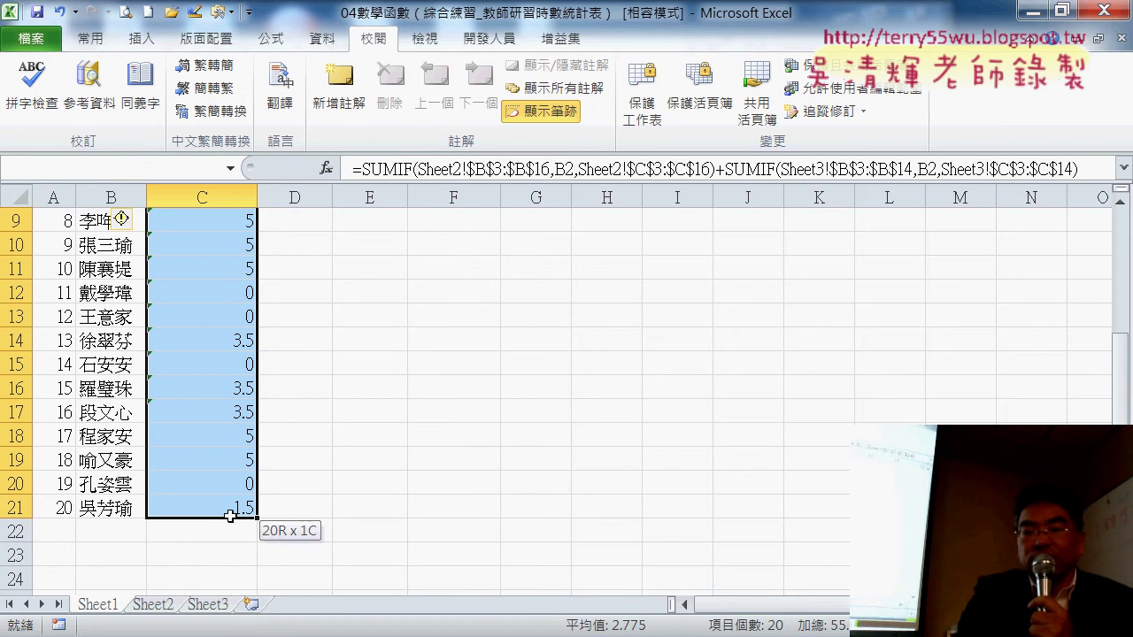
scroll(246, 380, up, 3)
click(232, 245)
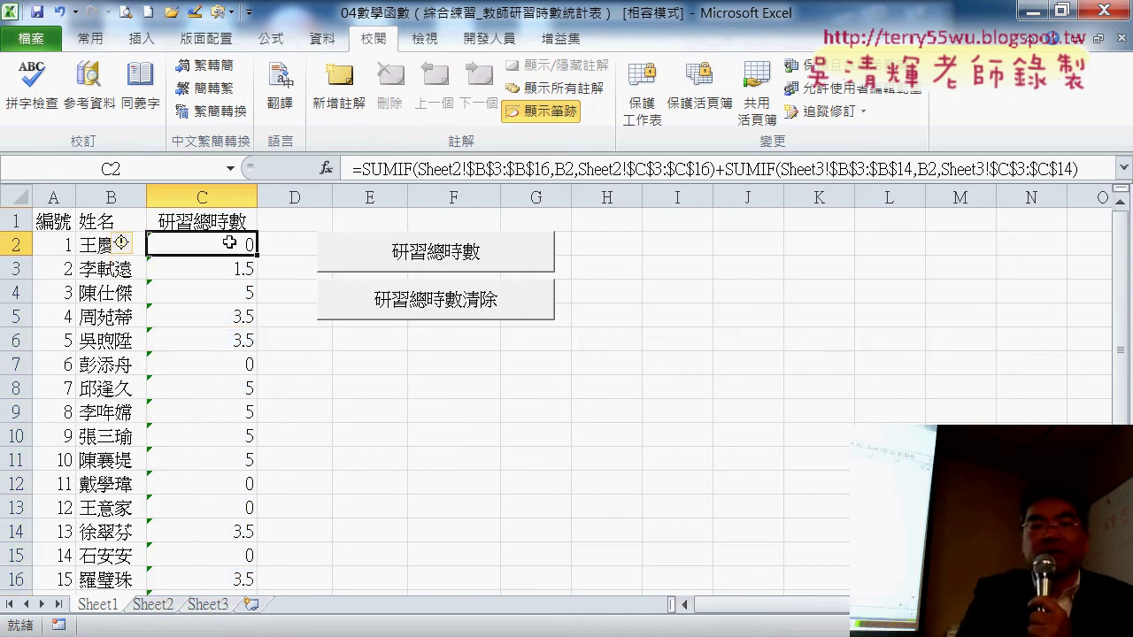
key(ctrl+shift+Down)
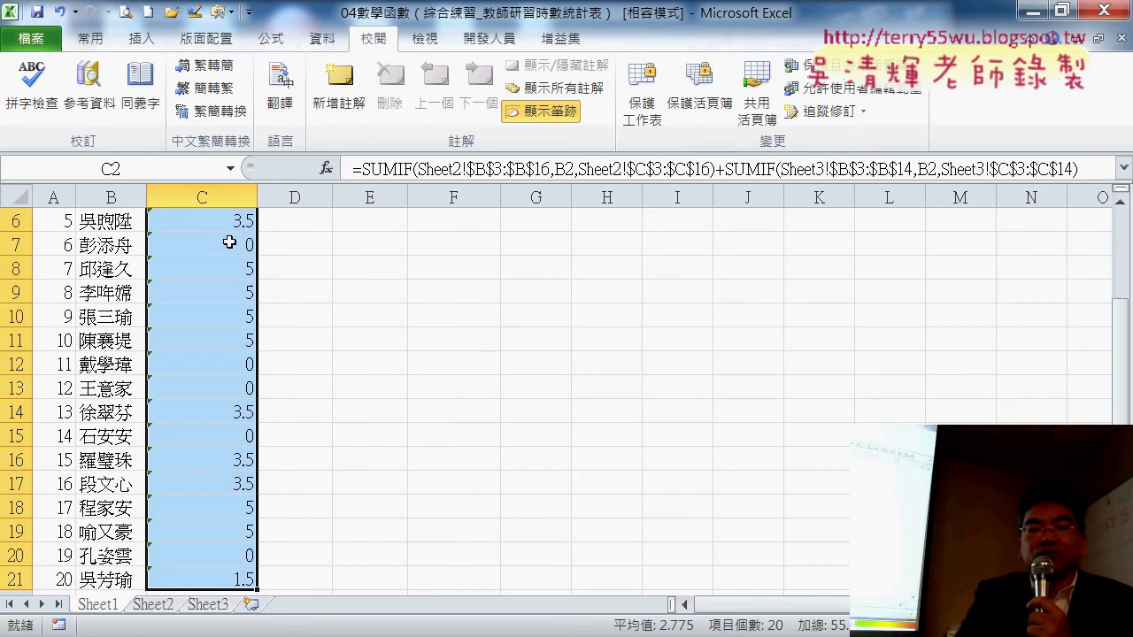
- Mark those cells Hidden as well as Locked in Format Cells Protection
right_click(235, 224)
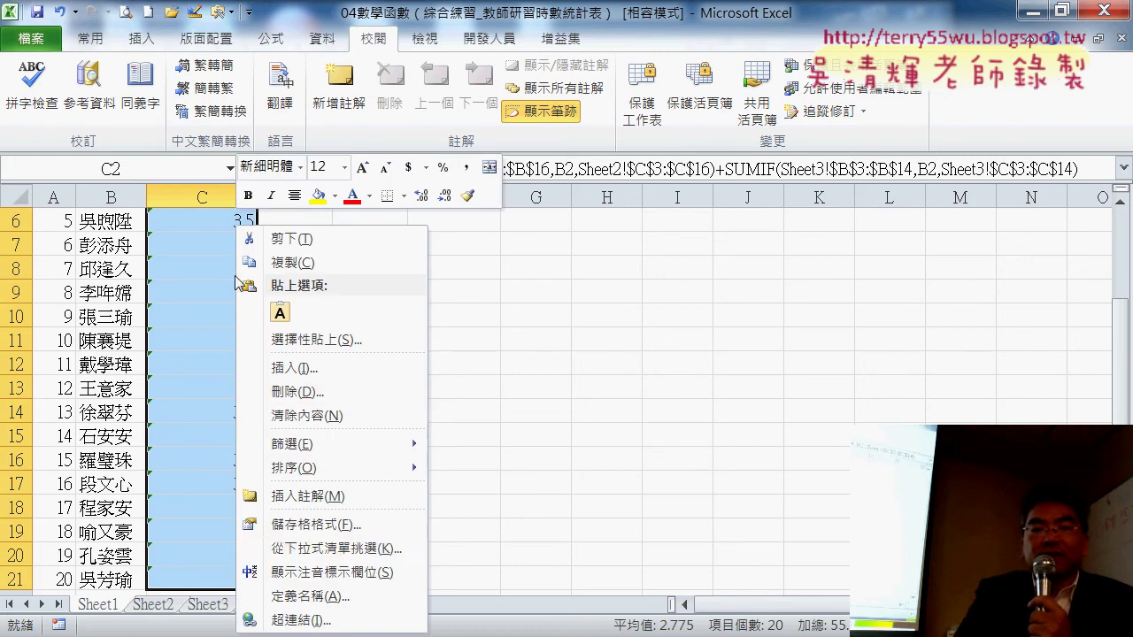
click(336, 526)
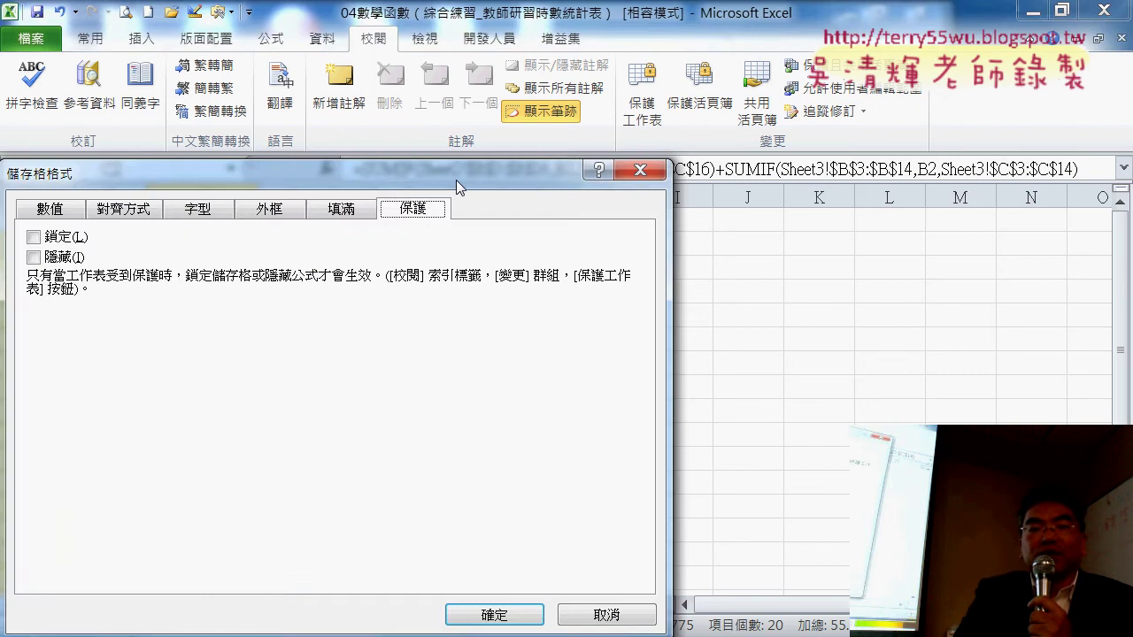
drag(456, 180, 790, 132)
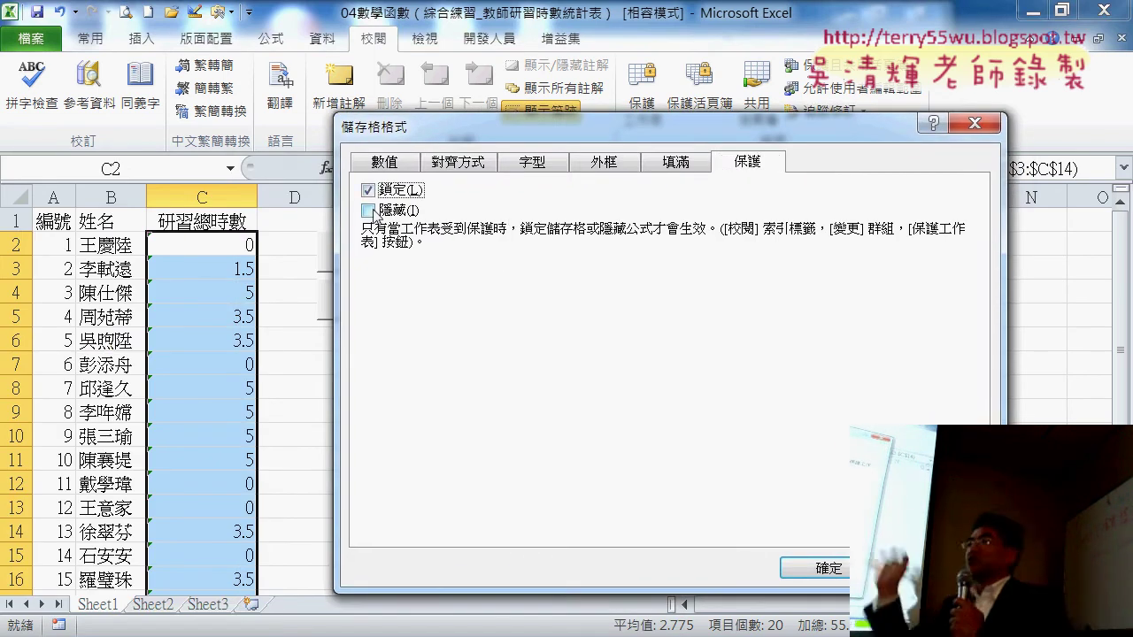
click(375, 214)
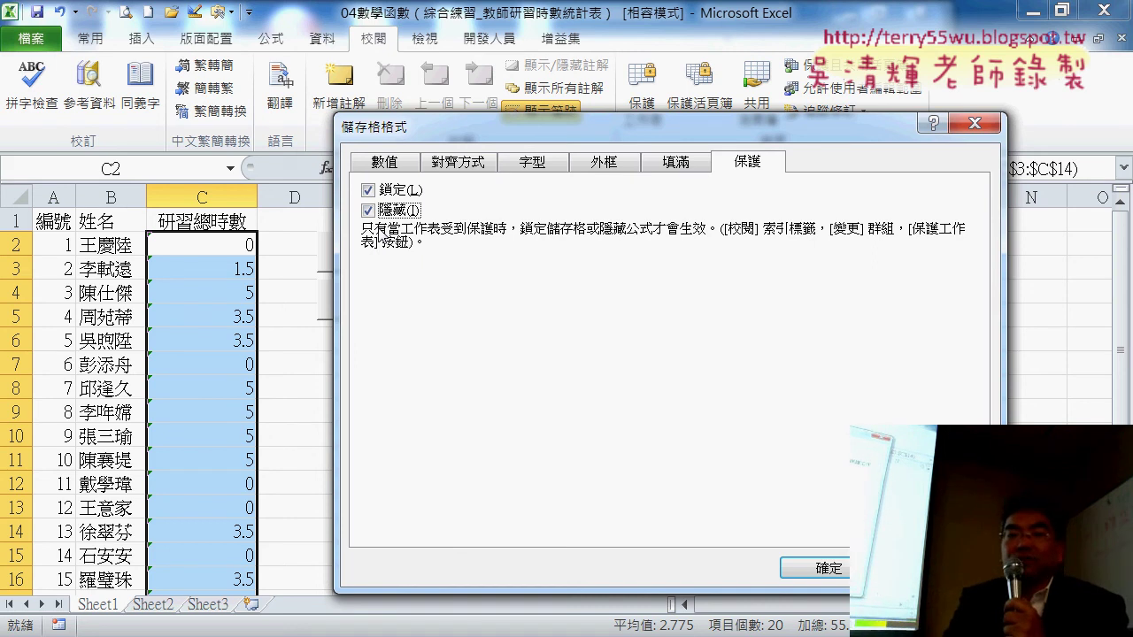
click(839, 575)
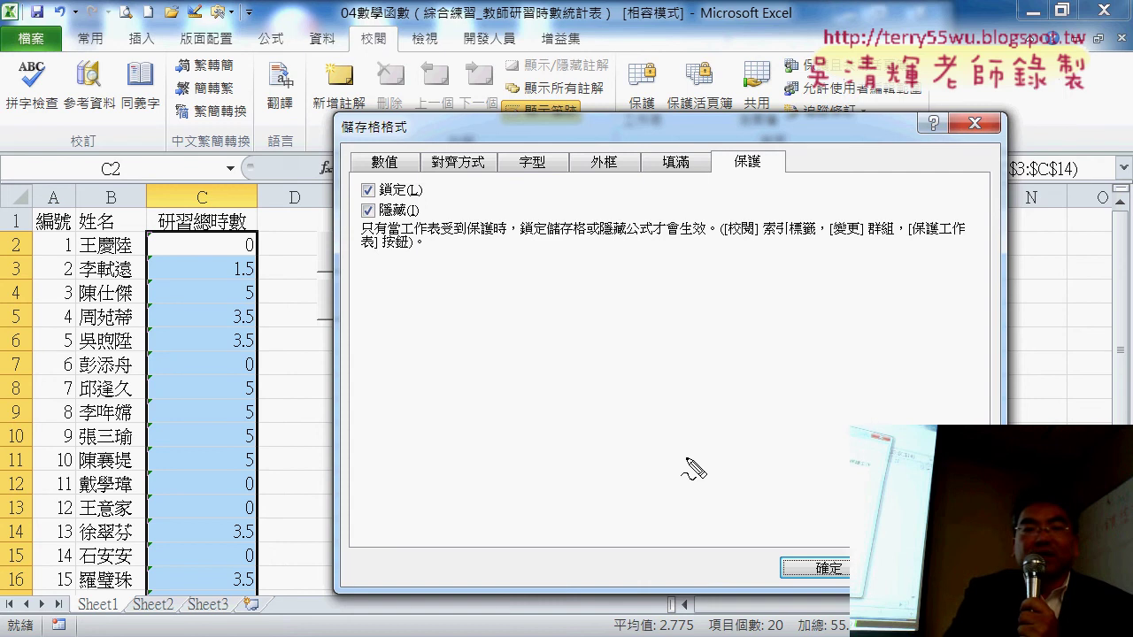
drag(365, 223, 425, 236)
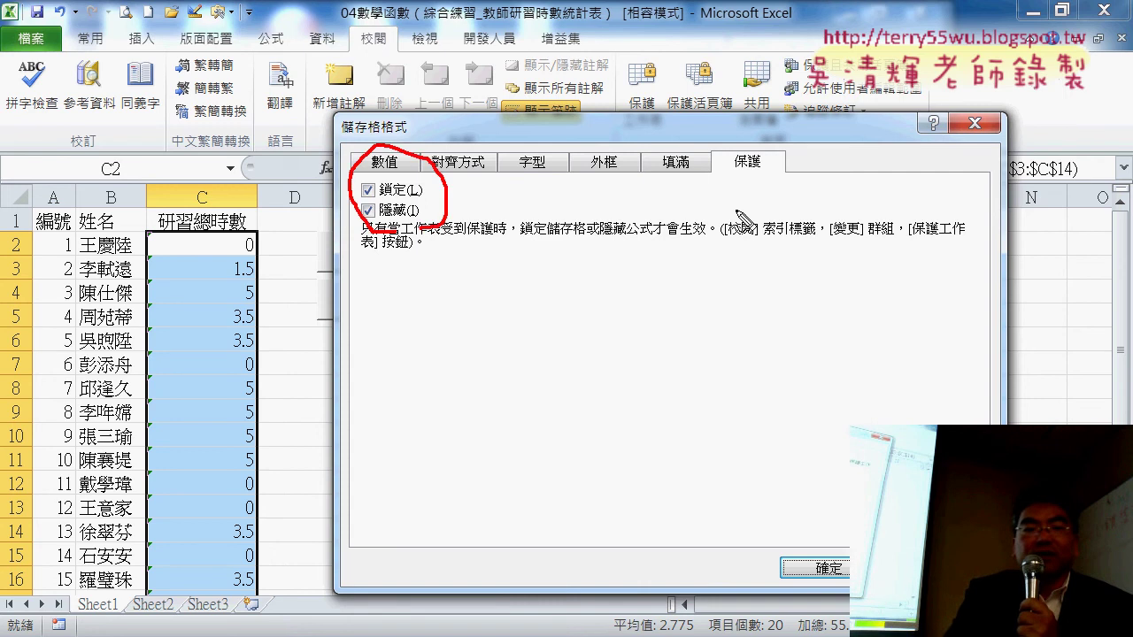
drag(757, 188, 770, 184)
drag(153, 430, 212, 462)
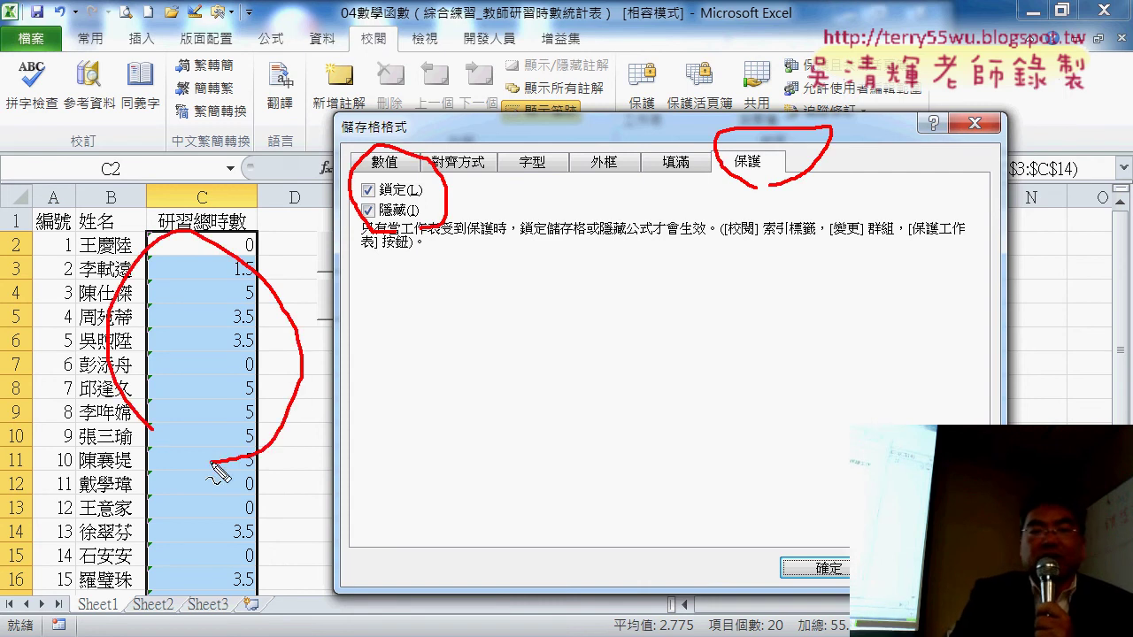
key(Escape)
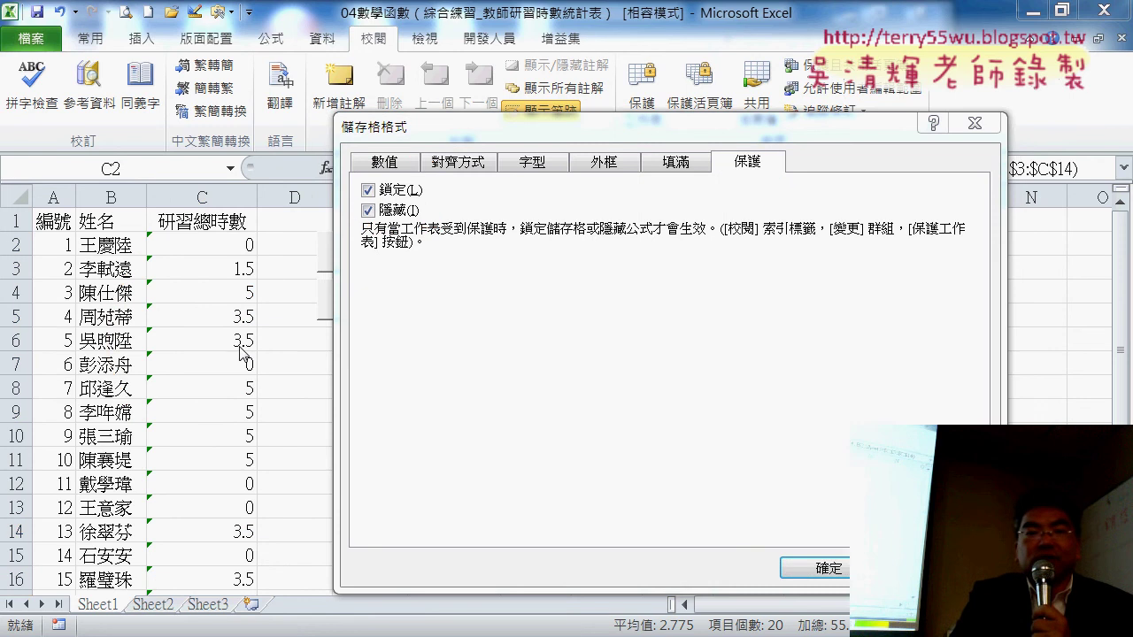
click(825, 567)
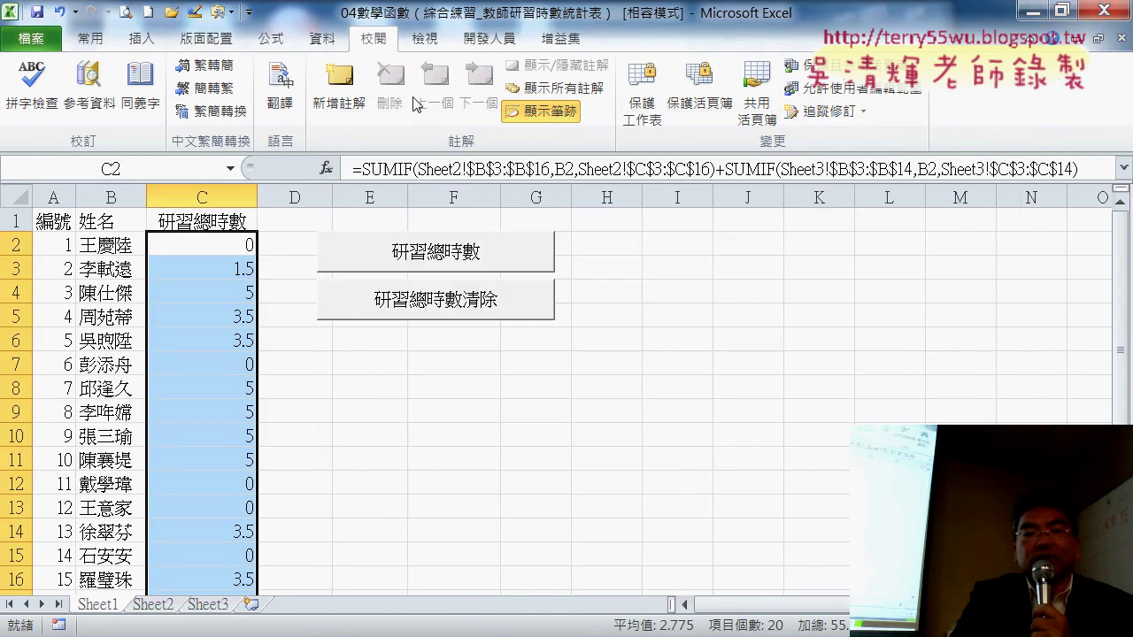
- Protect Sheet1 with a password from Review > Protect Sheet, re-entering it to confirm
click(90, 39)
click(372, 41)
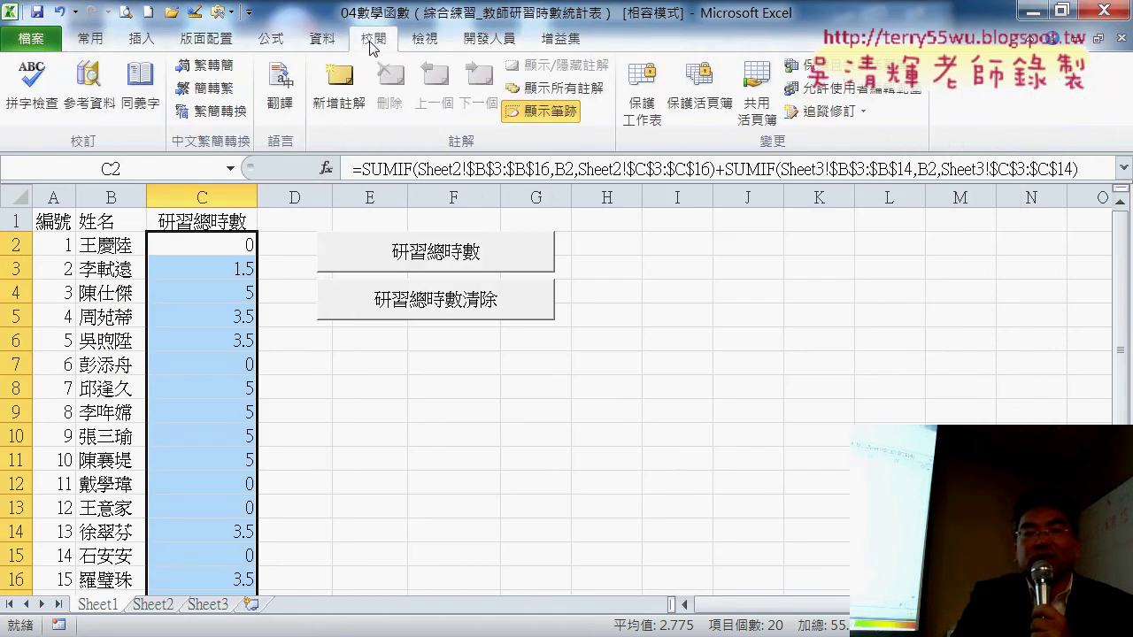
click(643, 93)
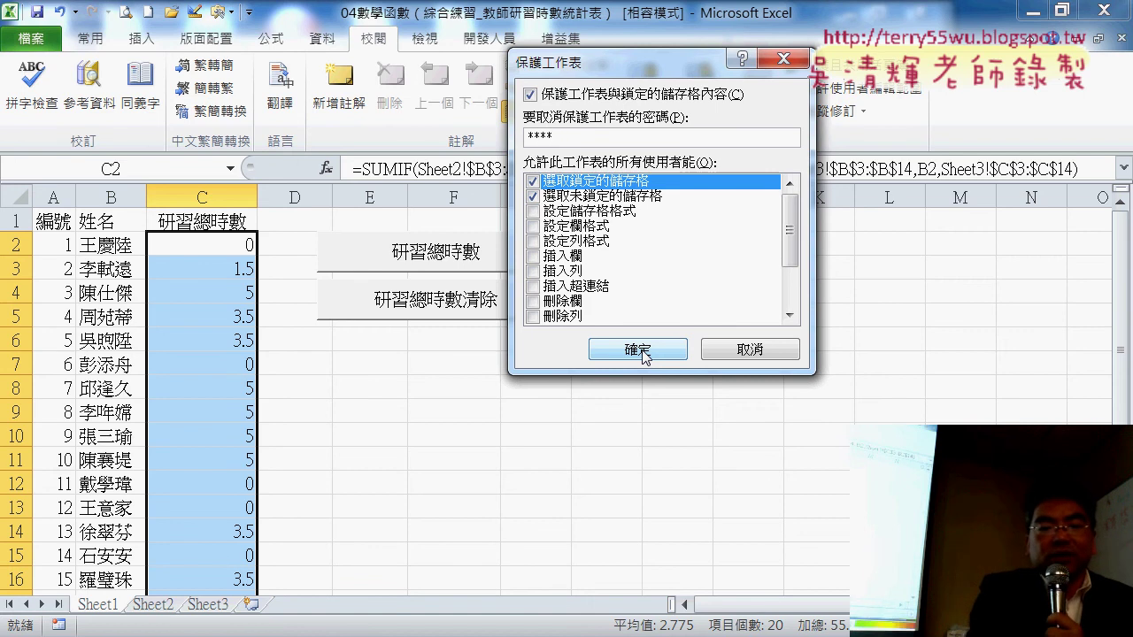
click(637, 349)
text(**)
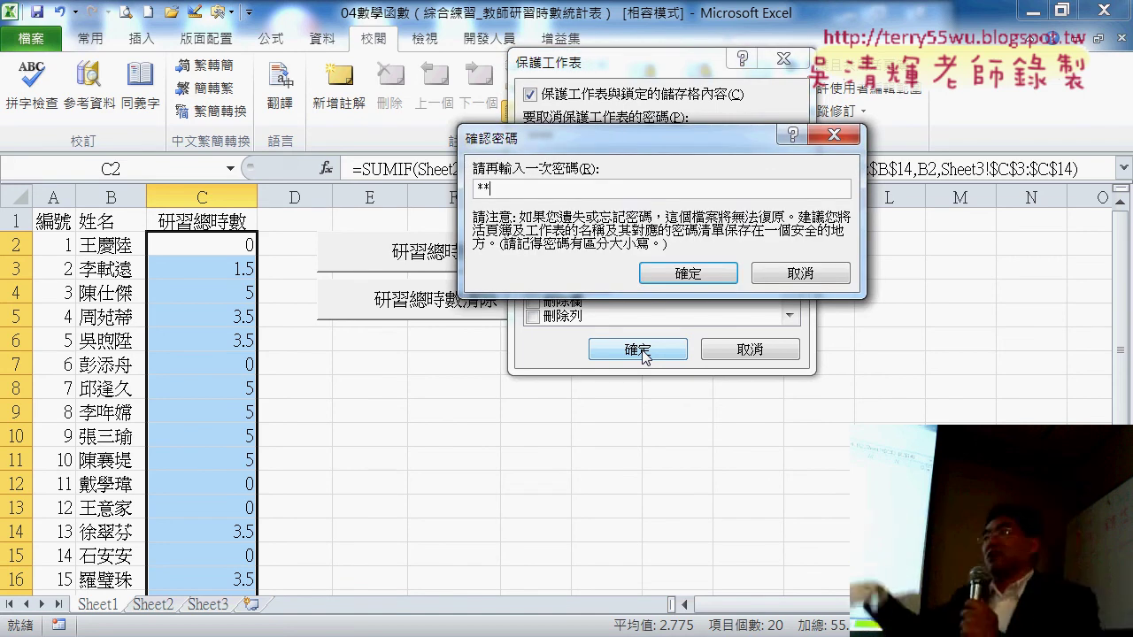
text(**)
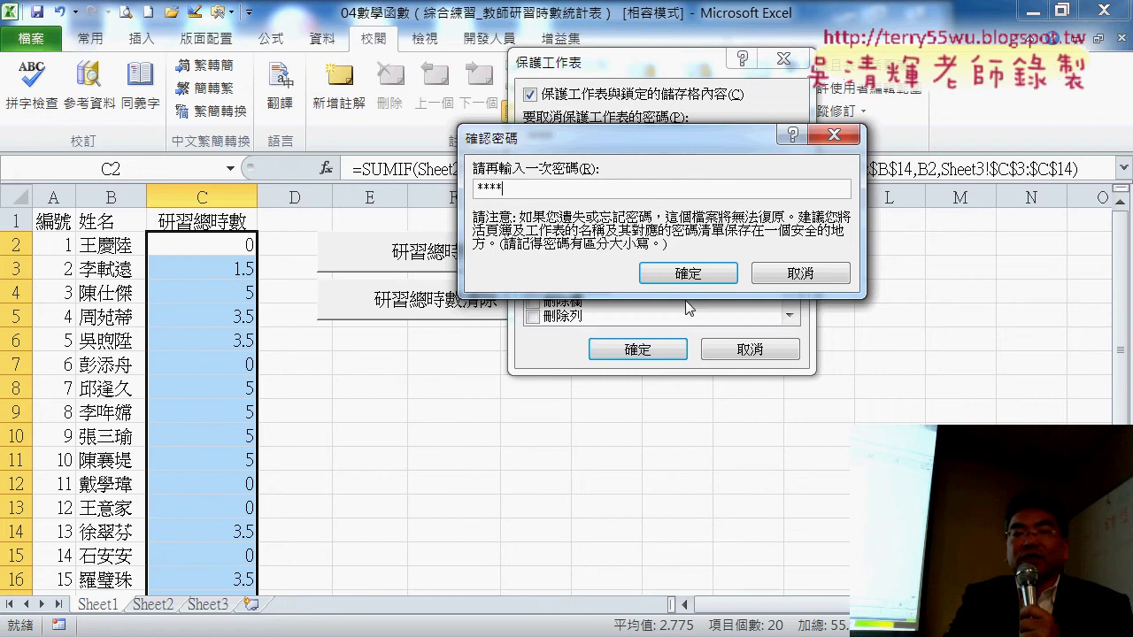
key(Return)
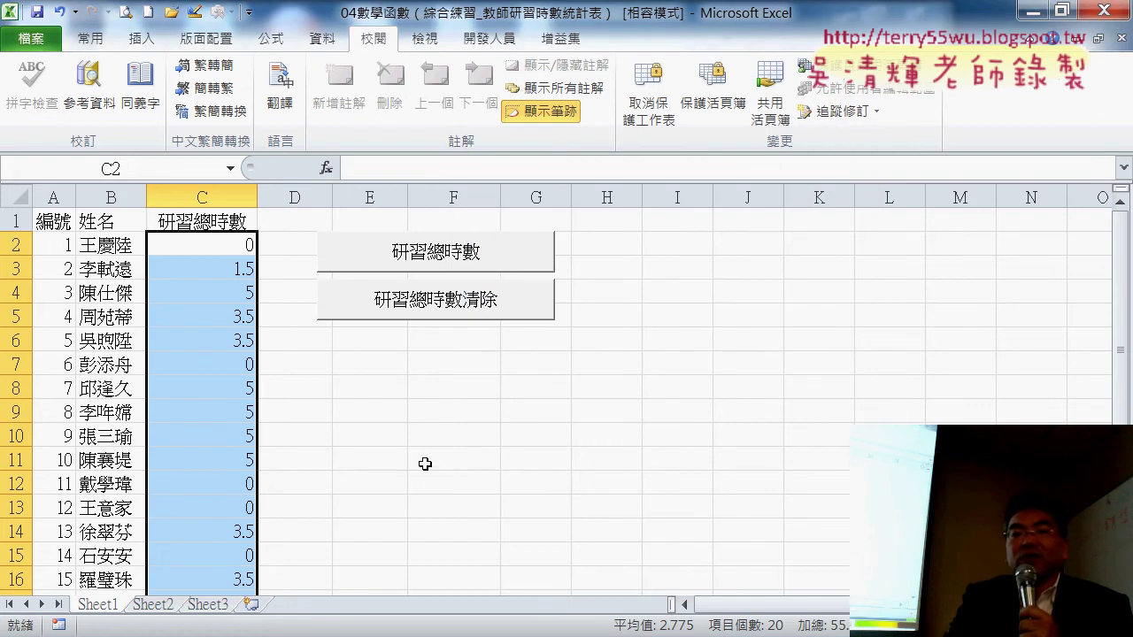
click(469, 468)
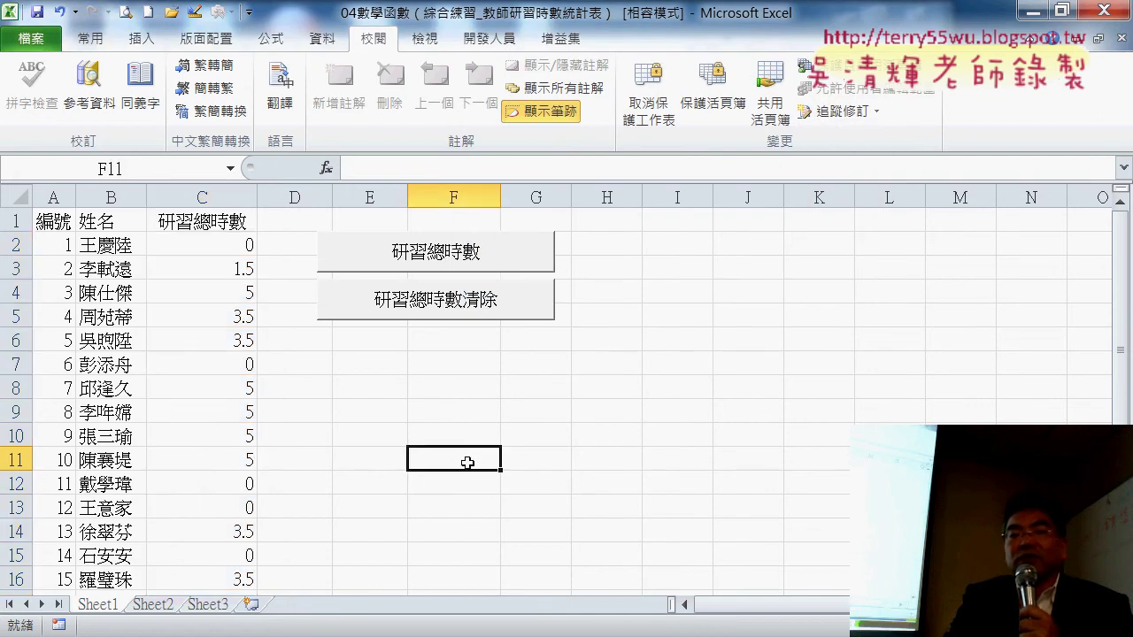
click(226, 251)
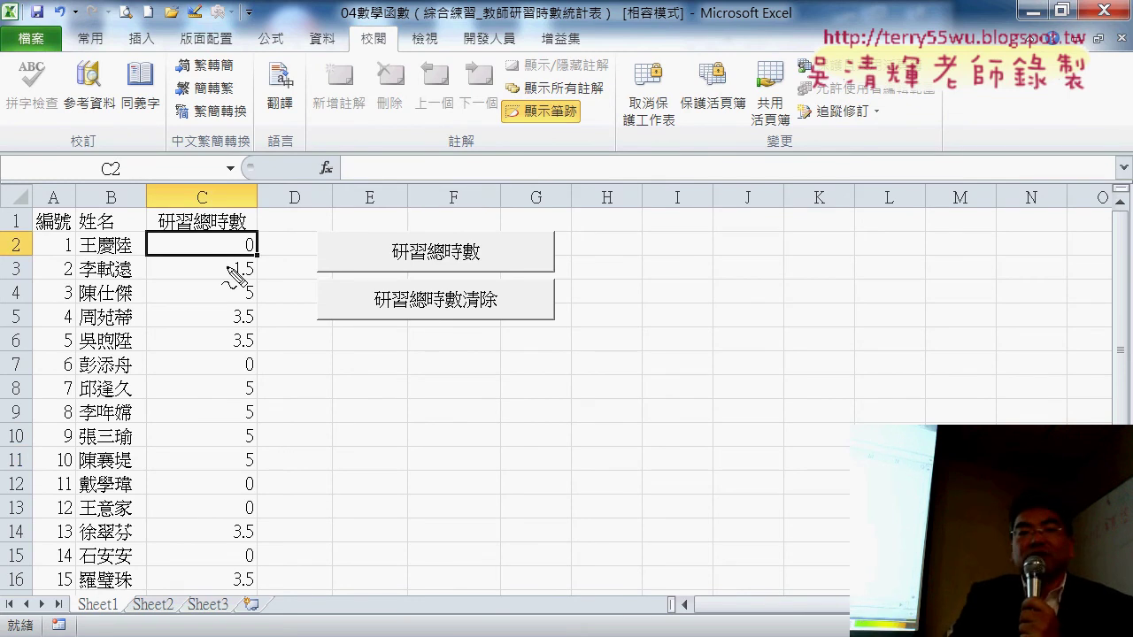
drag(254, 264, 266, 237)
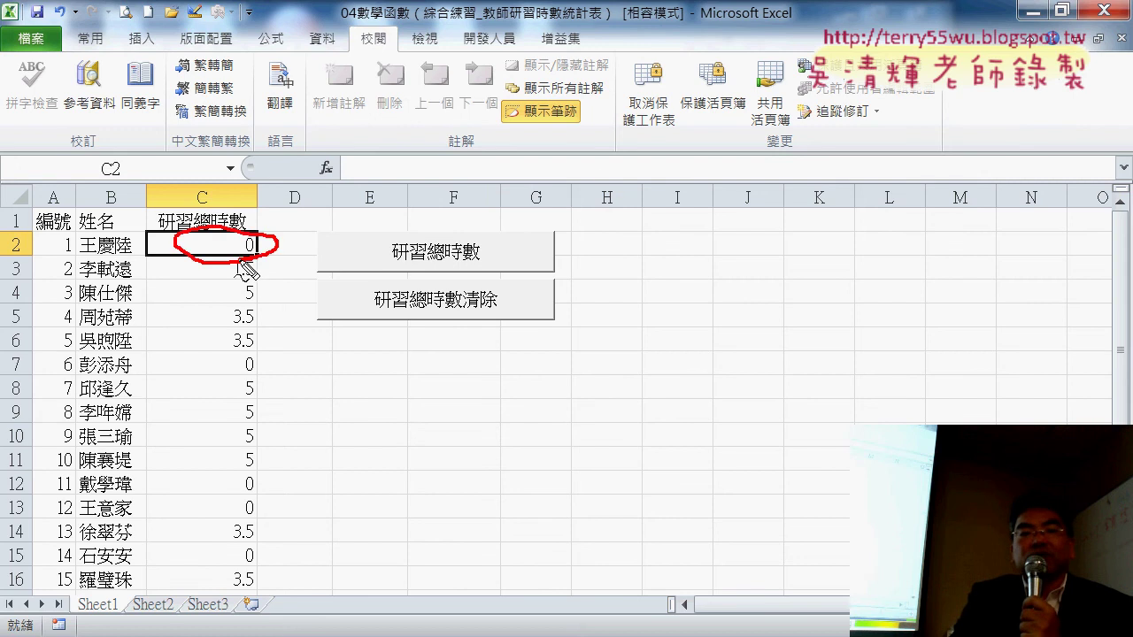
drag(607, 183, 563, 196)
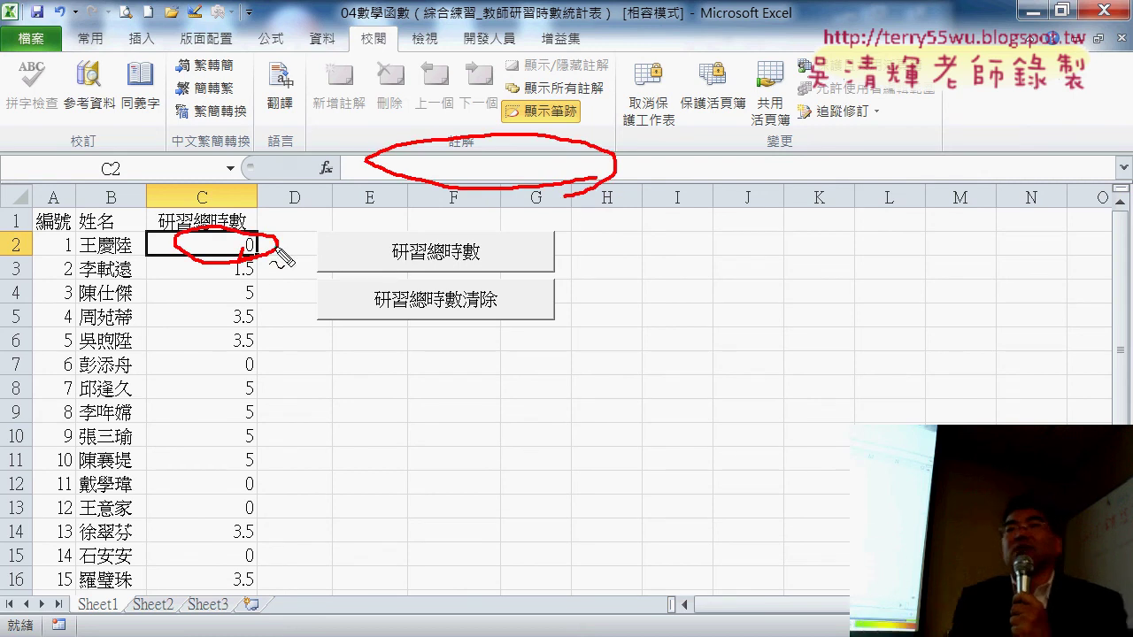
drag(265, 232, 363, 165)
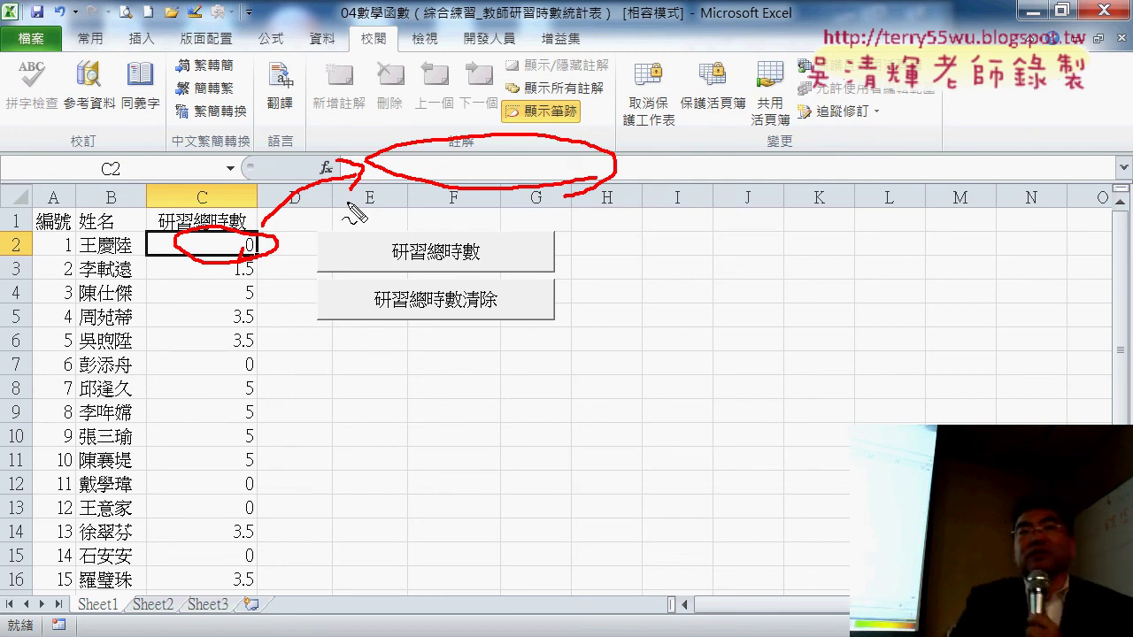
key(Escape)
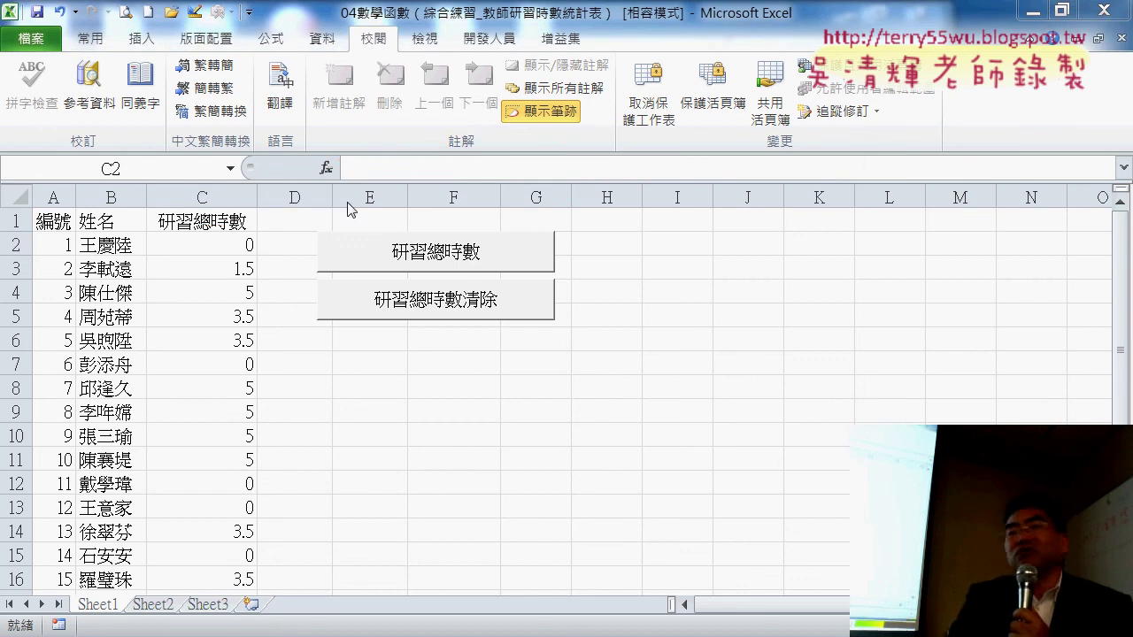
click(219, 250)
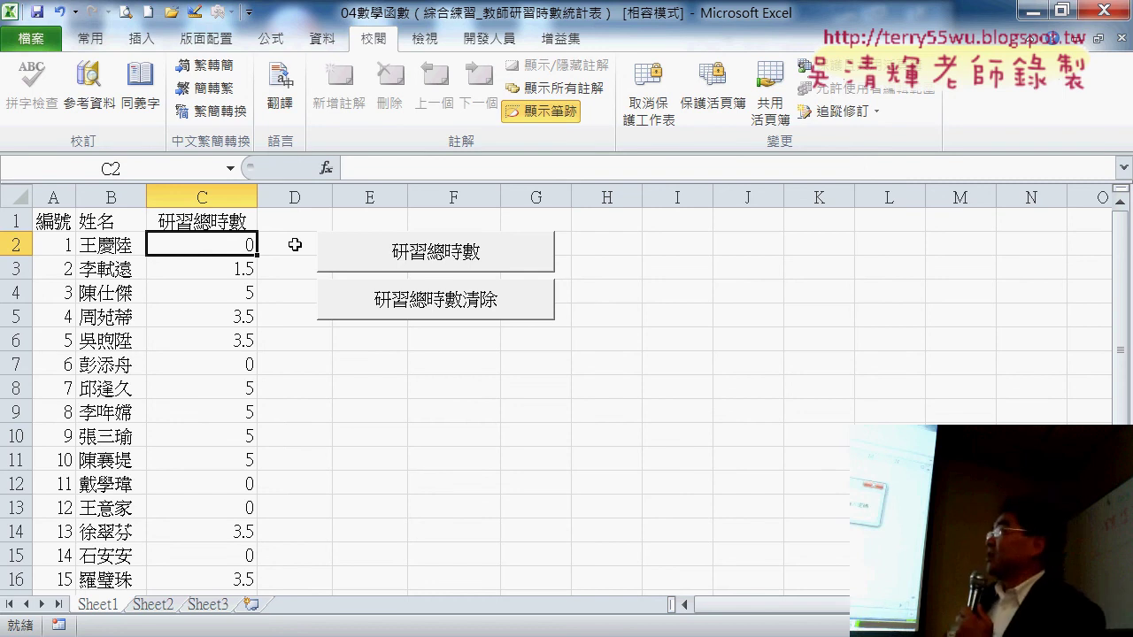
key(Delete)
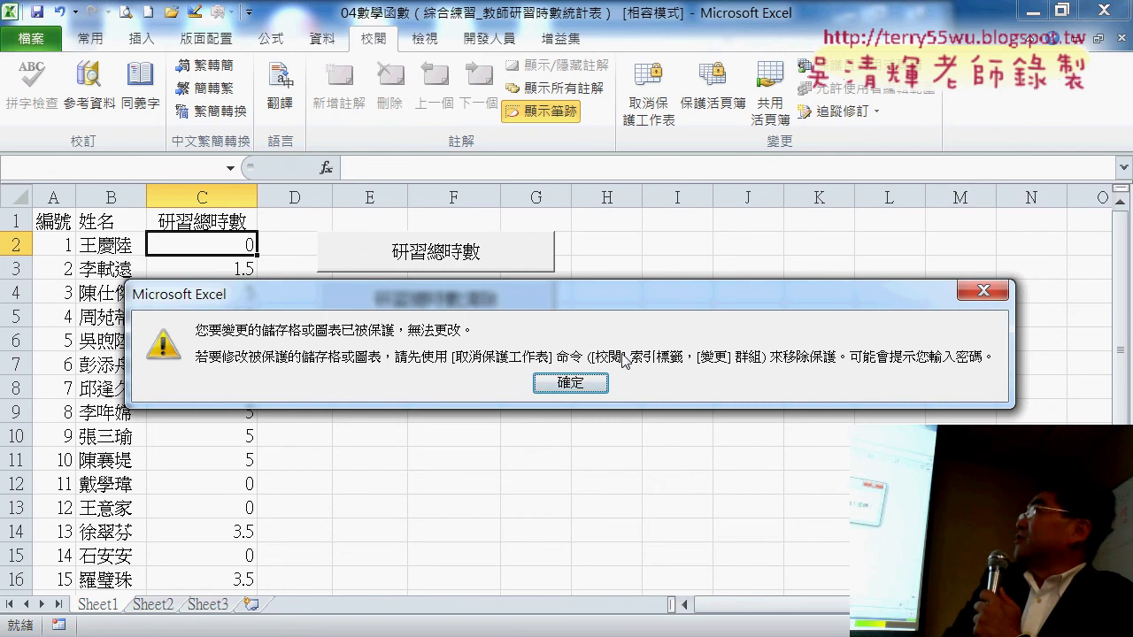
click(571, 382)
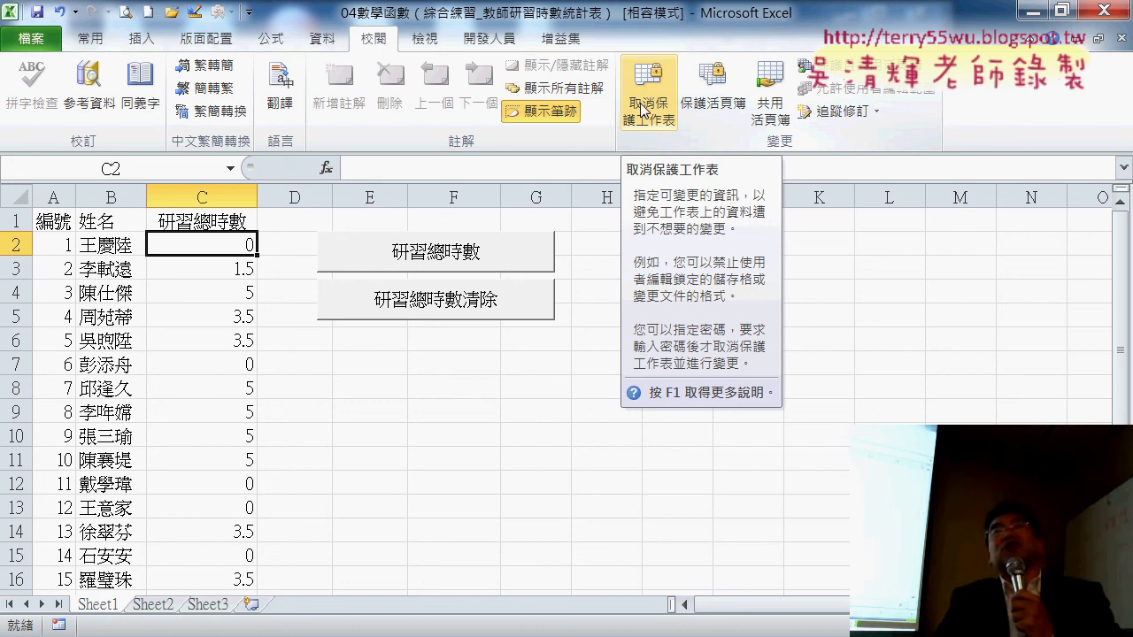
click(644, 108)
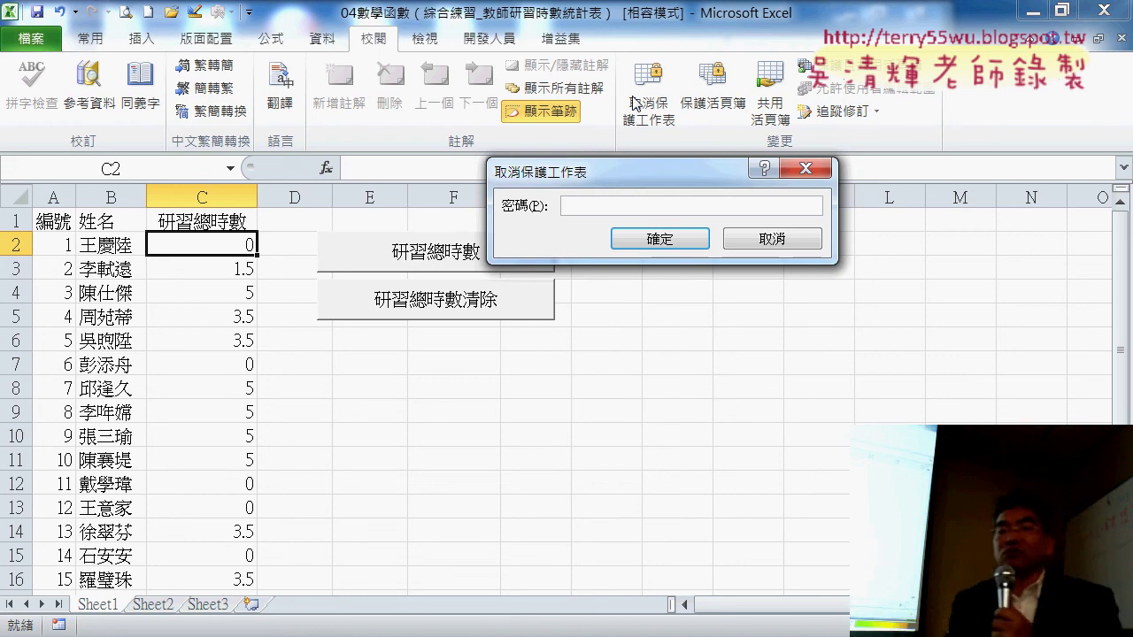
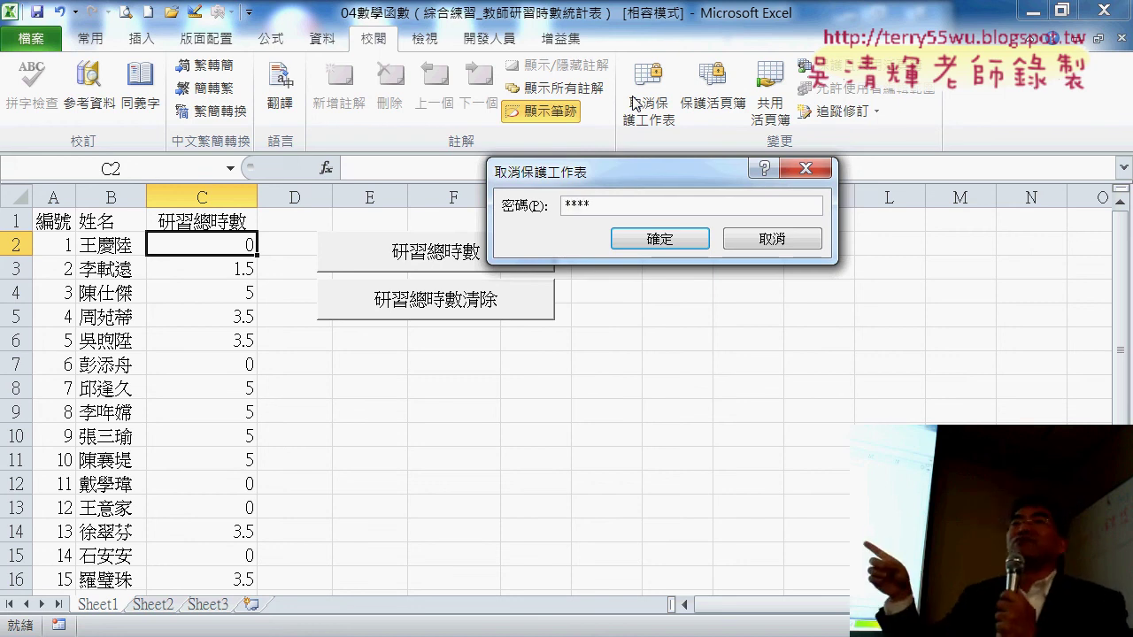
key(Return)
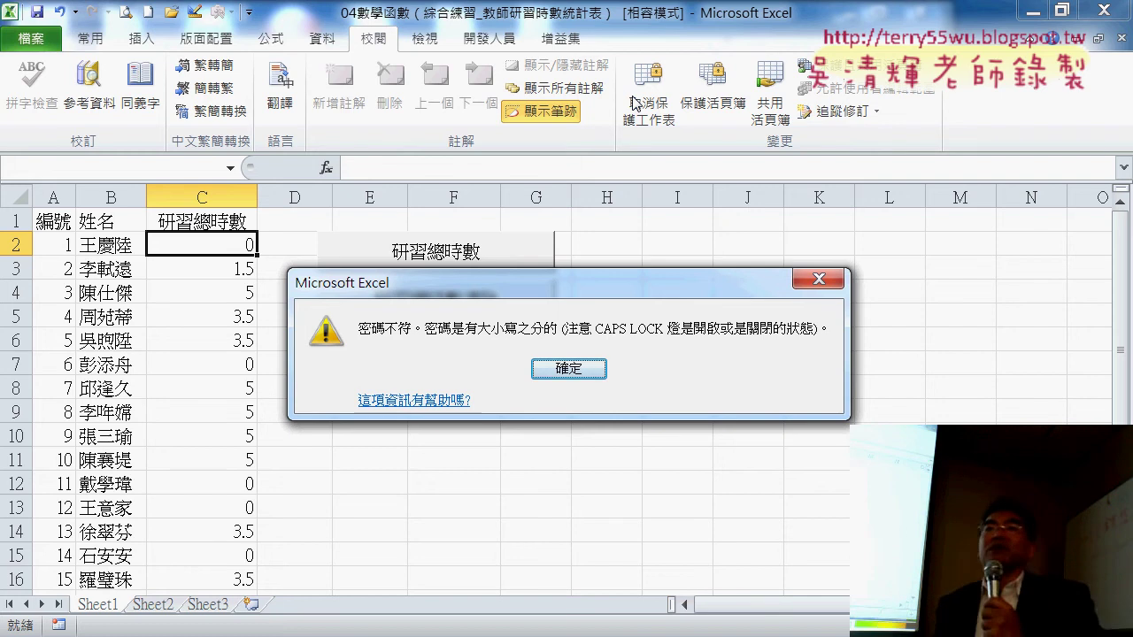
key(Return)
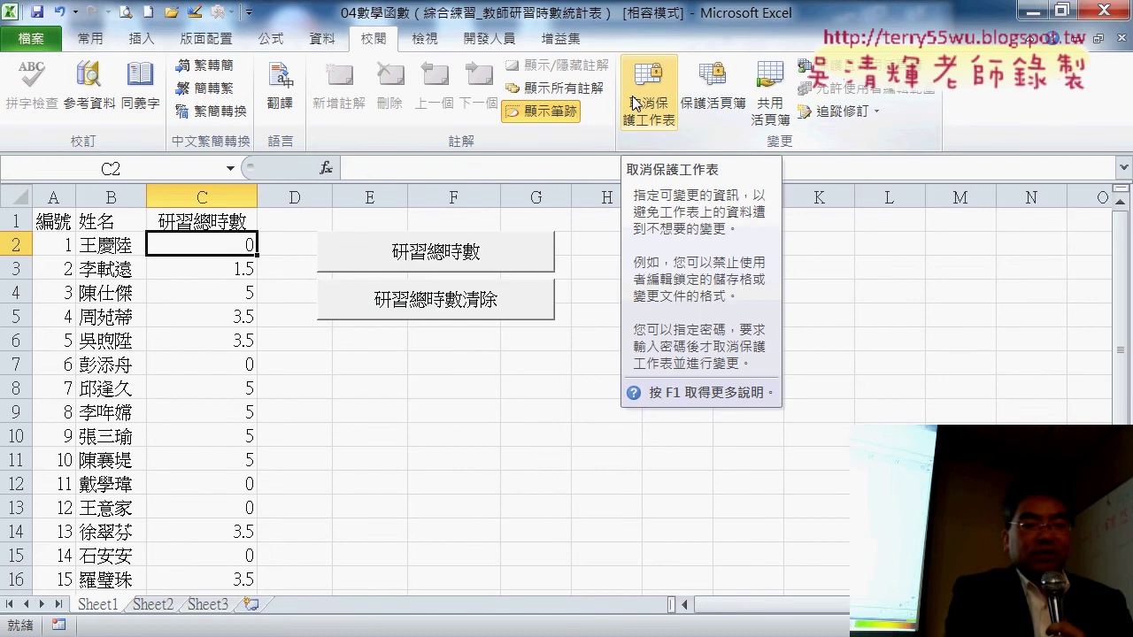
click(635, 103)
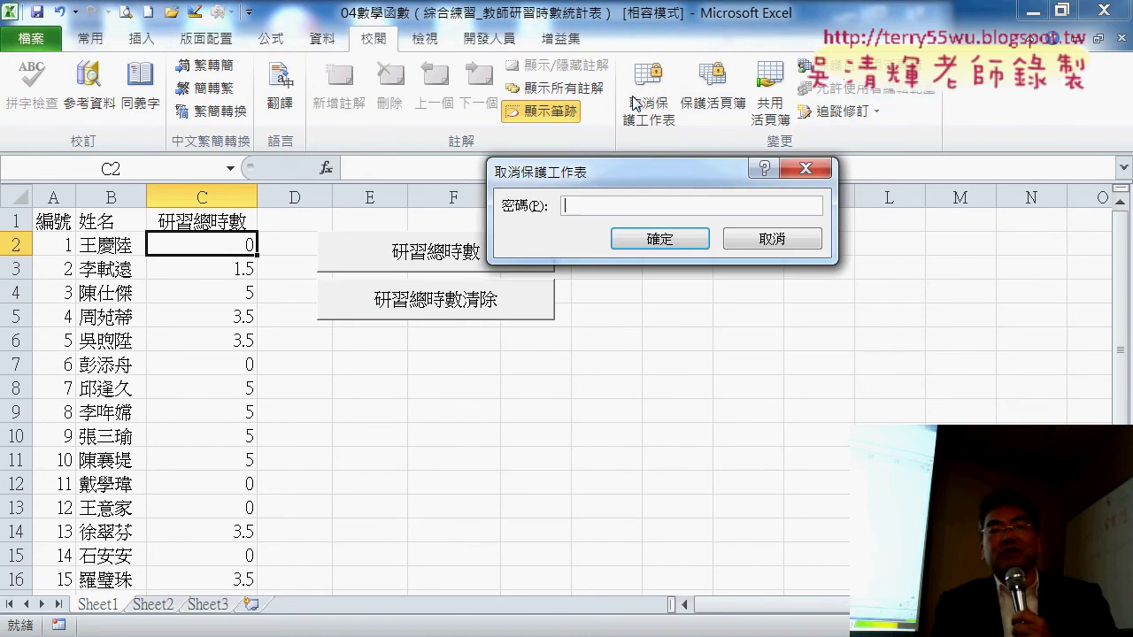
text(*)
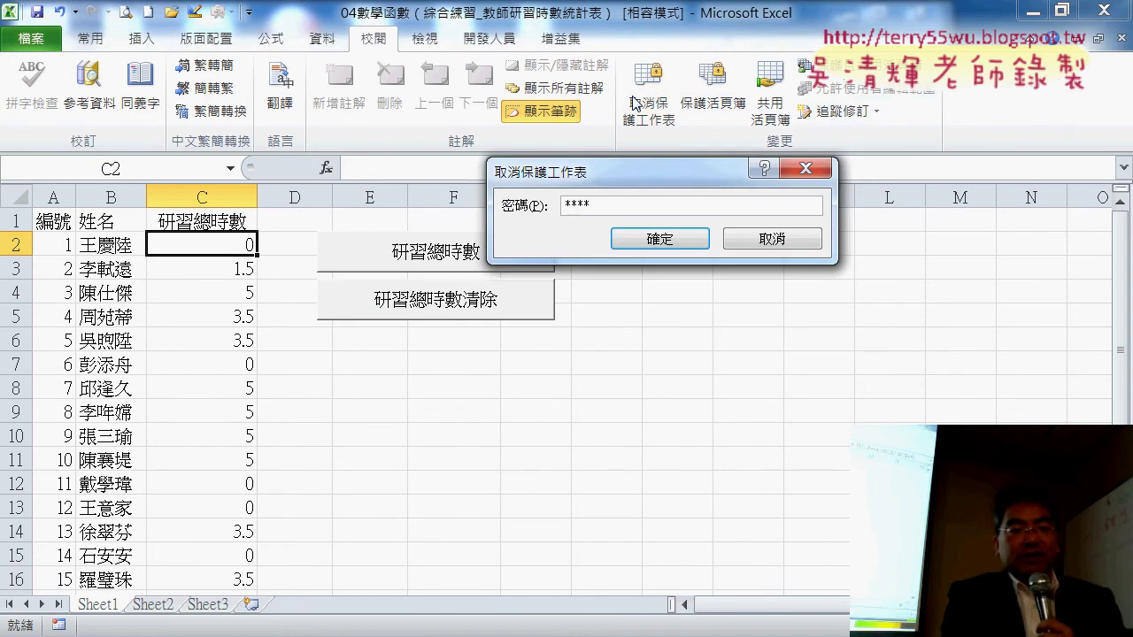
click(660, 240)
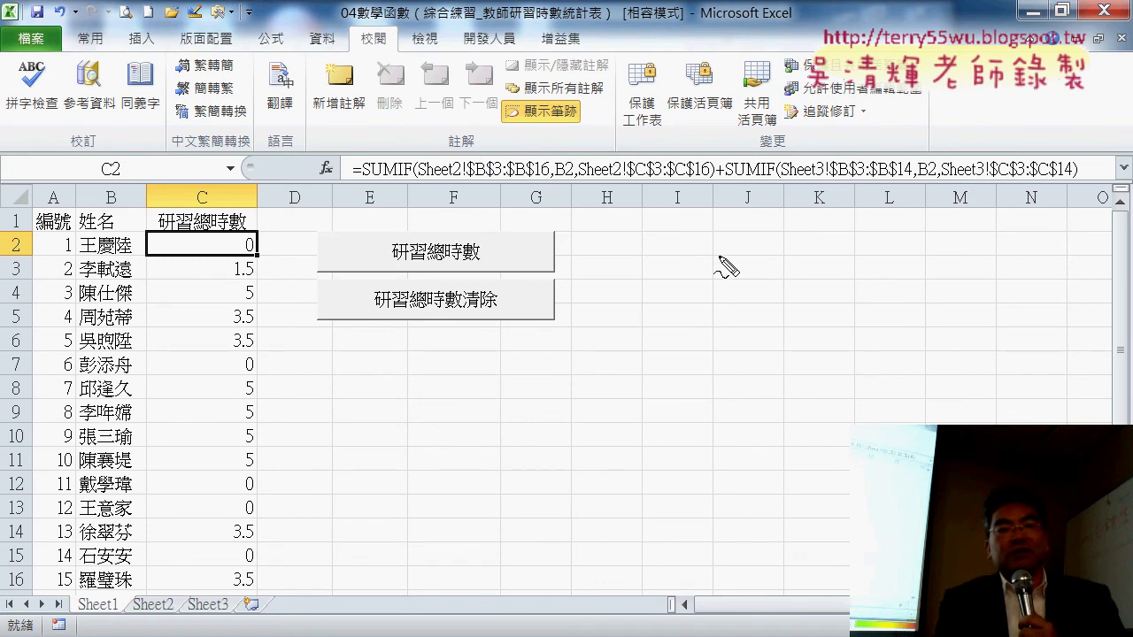
mouse_move(217, 273)
mouse_down()
mouse_move(280, 255)
mouse_move(216, 281)
mouse_up()
drag(452, 211, 422, 202)
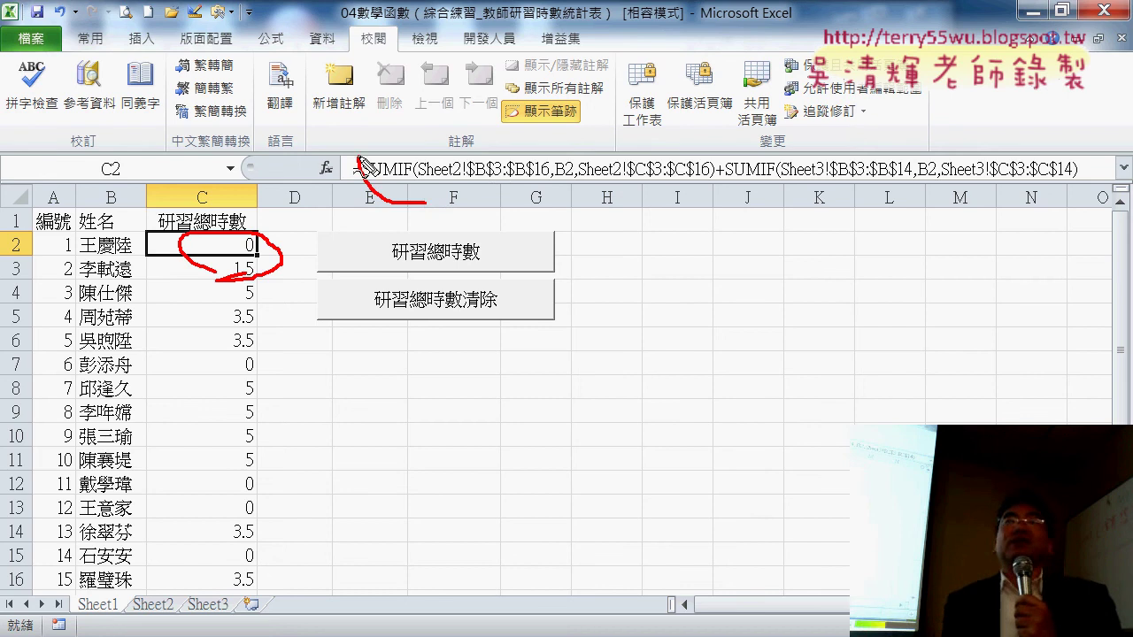
drag(228, 237, 340, 203)
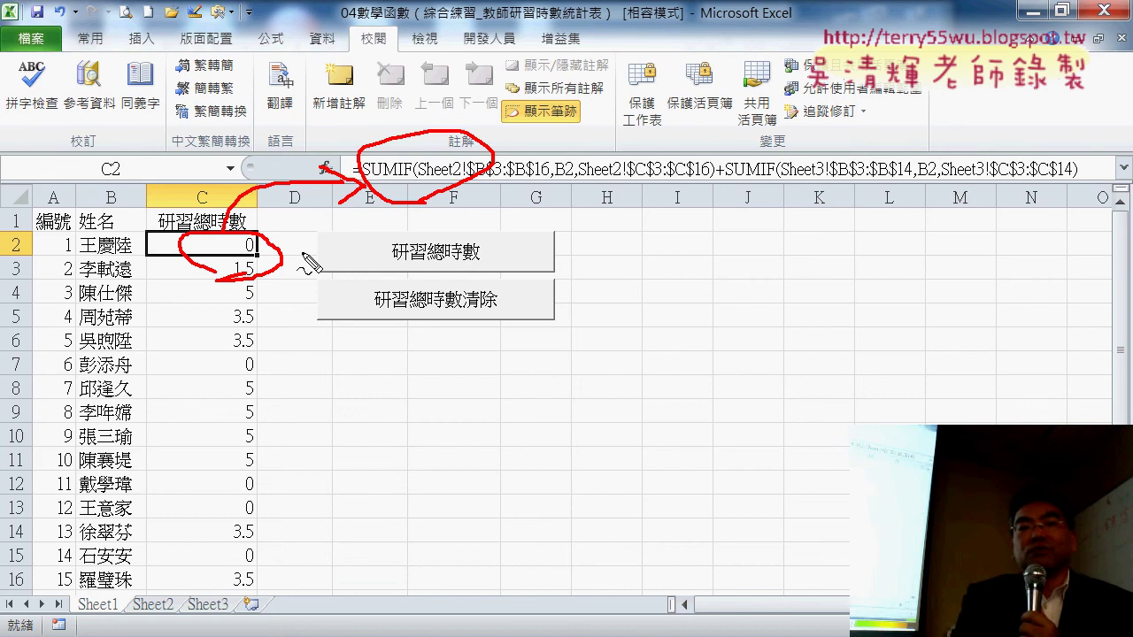
key(Escape)
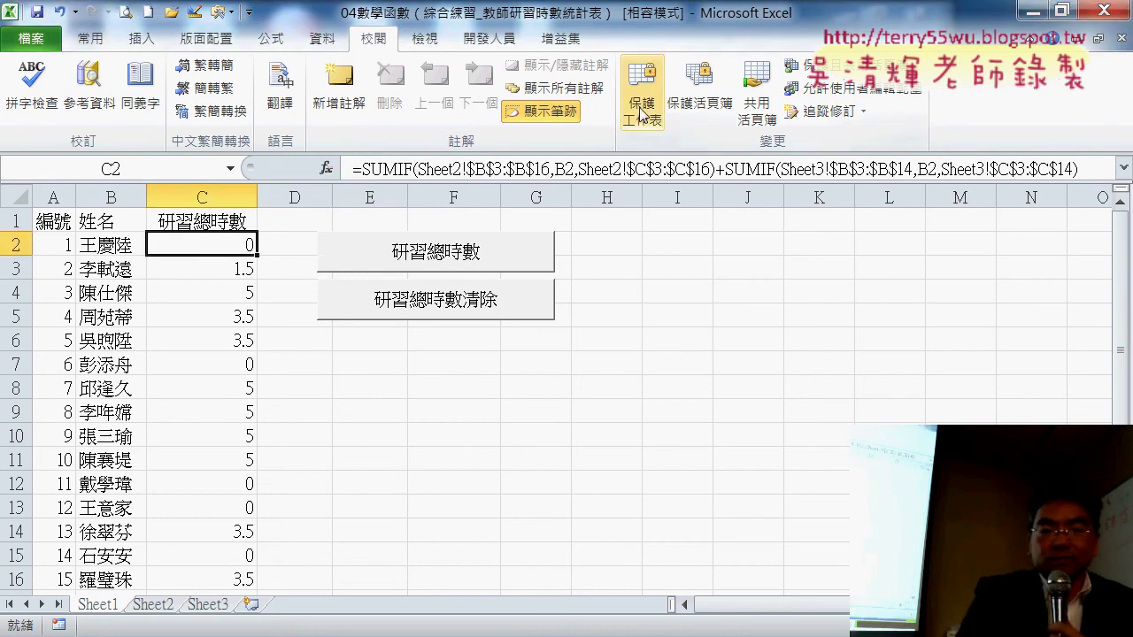
- Protect Sheet1 again with a password, confirming it a second time
click(665, 119)
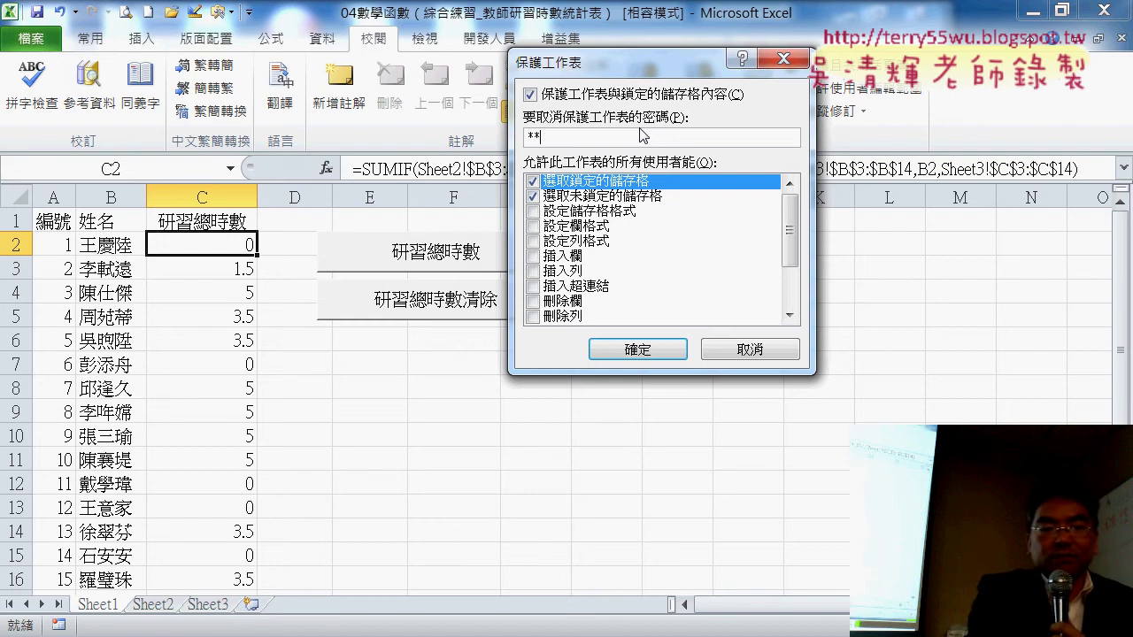
key(Return)
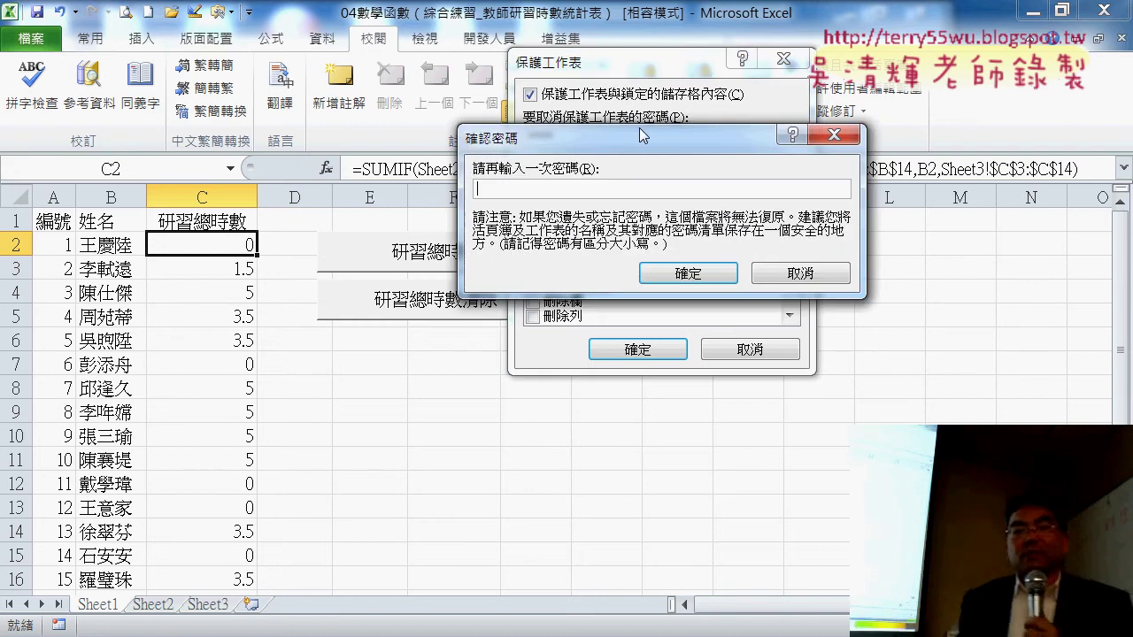
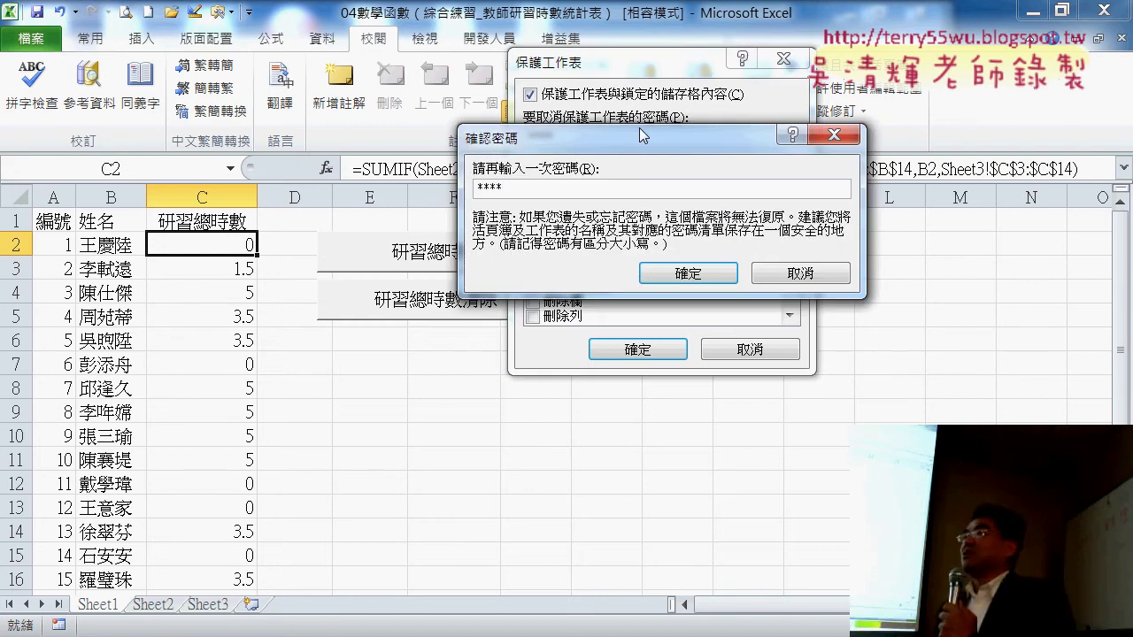
key(Return)
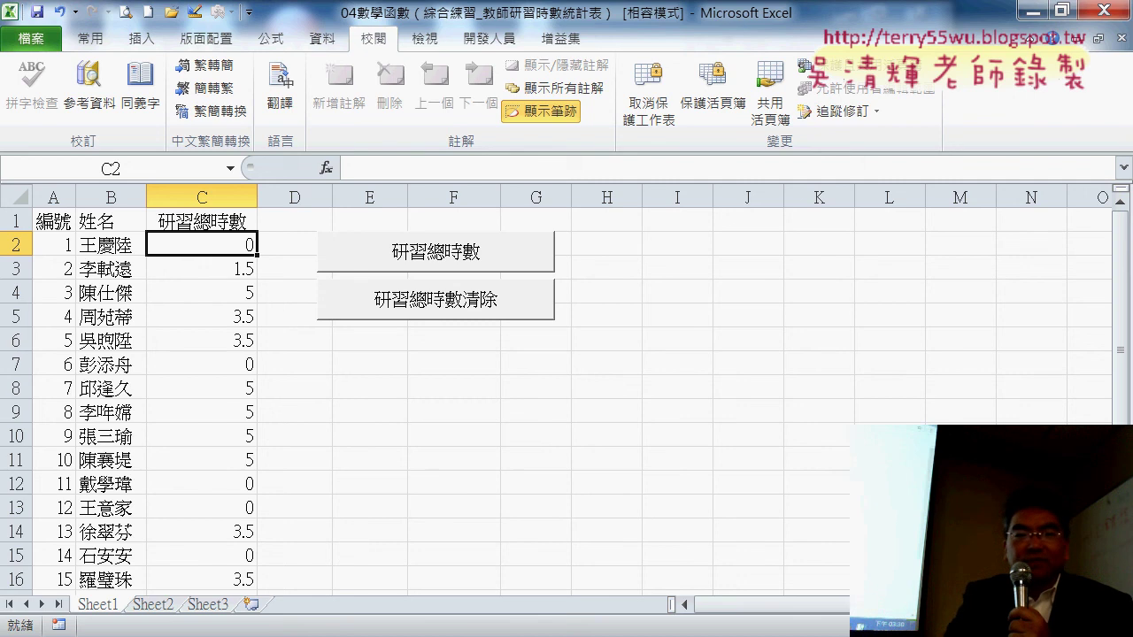
- Return from the browser to the workbook and confirm cell C2's formula stays hidden
click(438, 630)
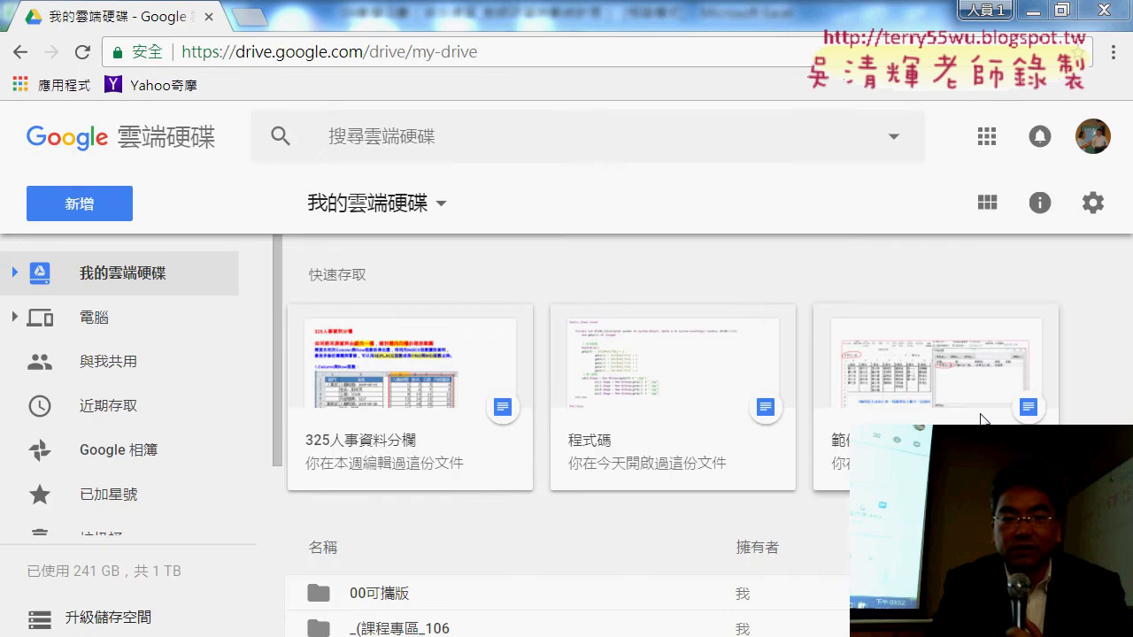
click(1032, 10)
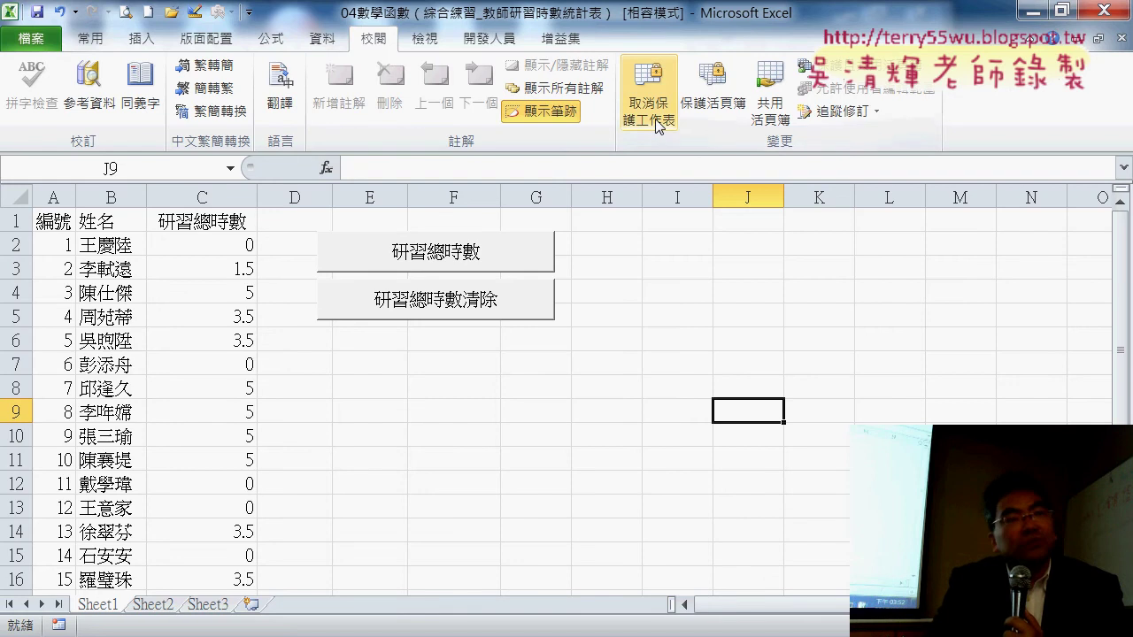
click(525, 438)
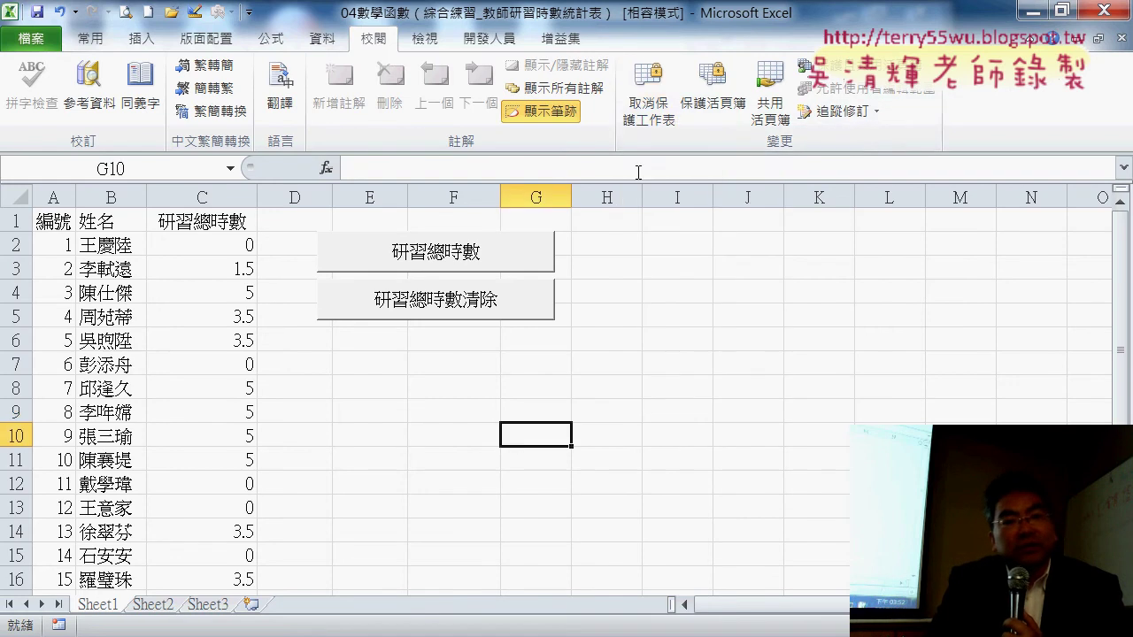
click(212, 245)
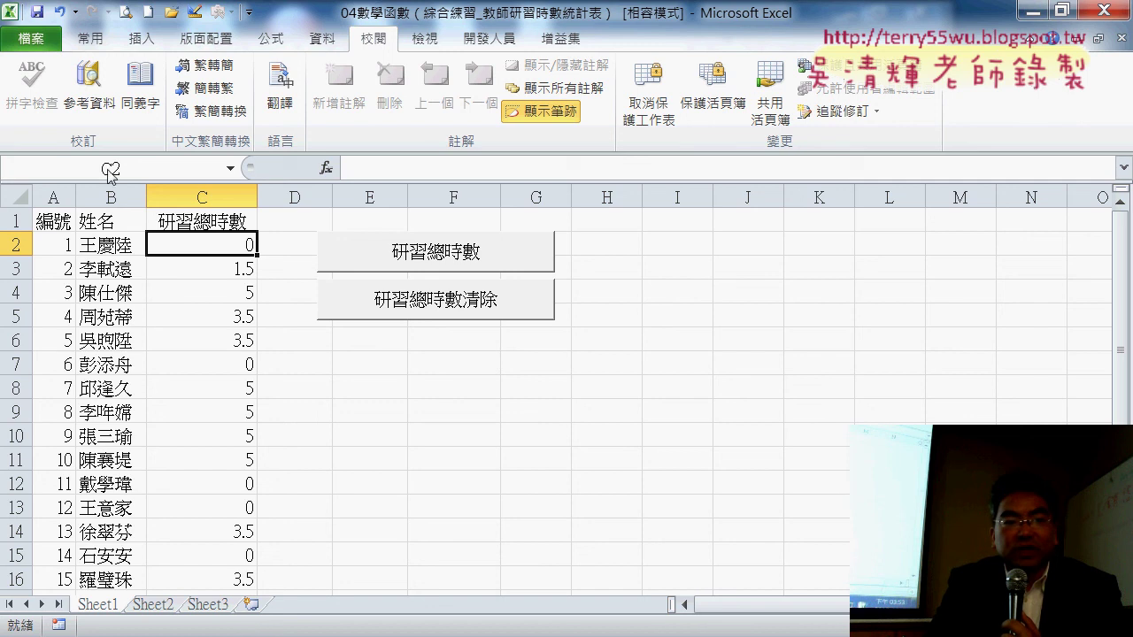
- View the File Info page reporting that Sheet1 is protected against changes
click(33, 49)
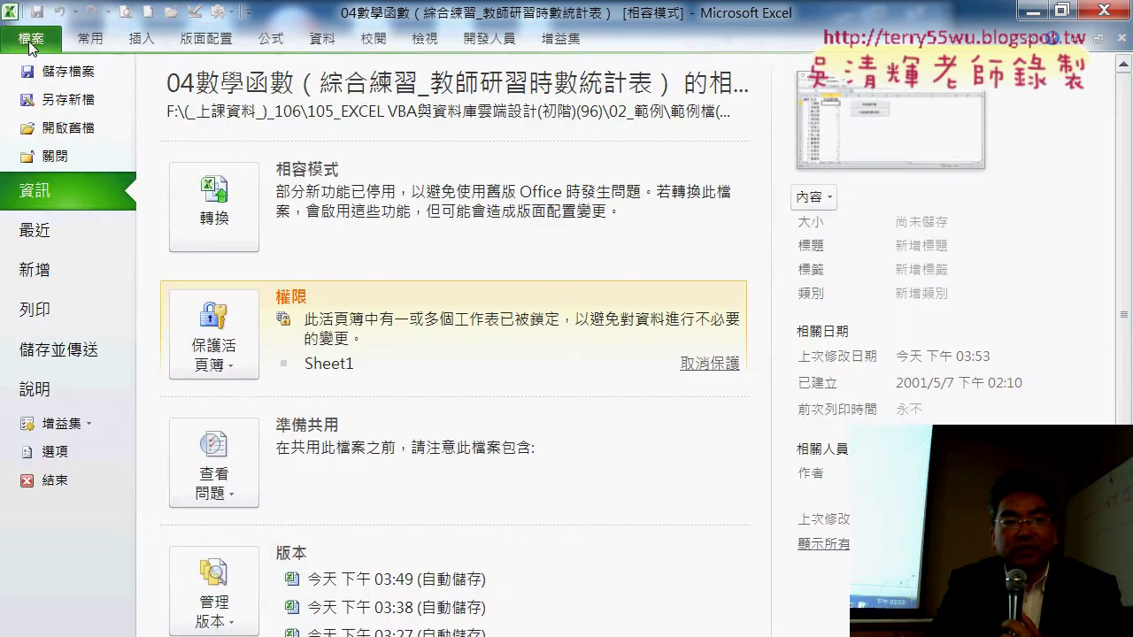
click(33, 49)
click(31, 46)
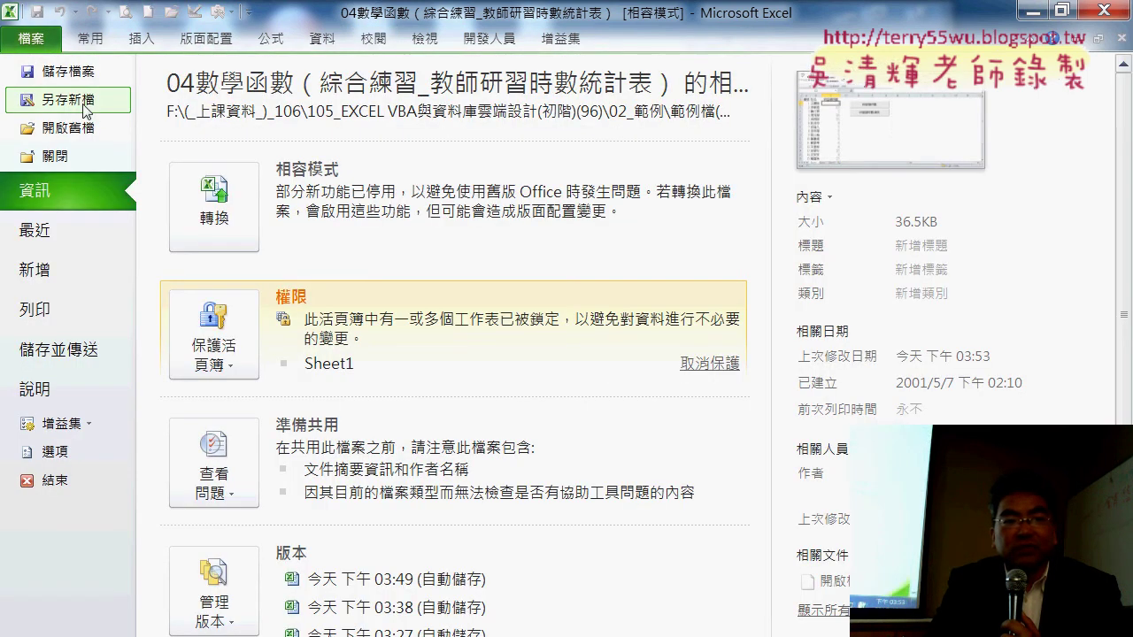
key(Escape)
- Browse to the Desktop in the Save As dialog, cancel it, and minimize Excel
key(F12)
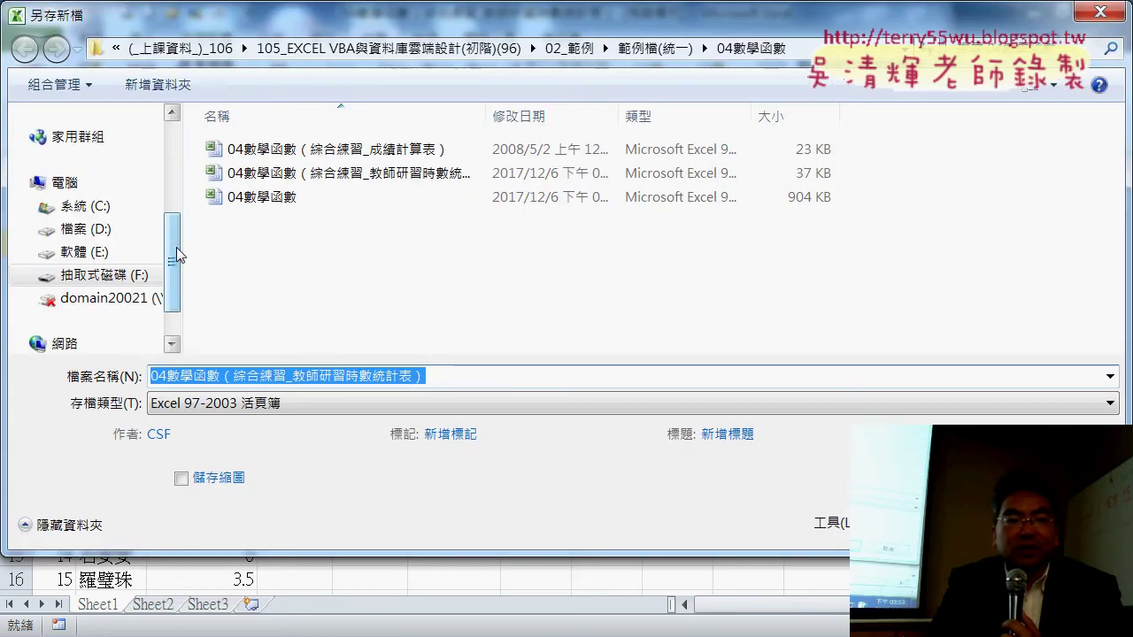
drag(176, 247, 164, 181)
click(78, 183)
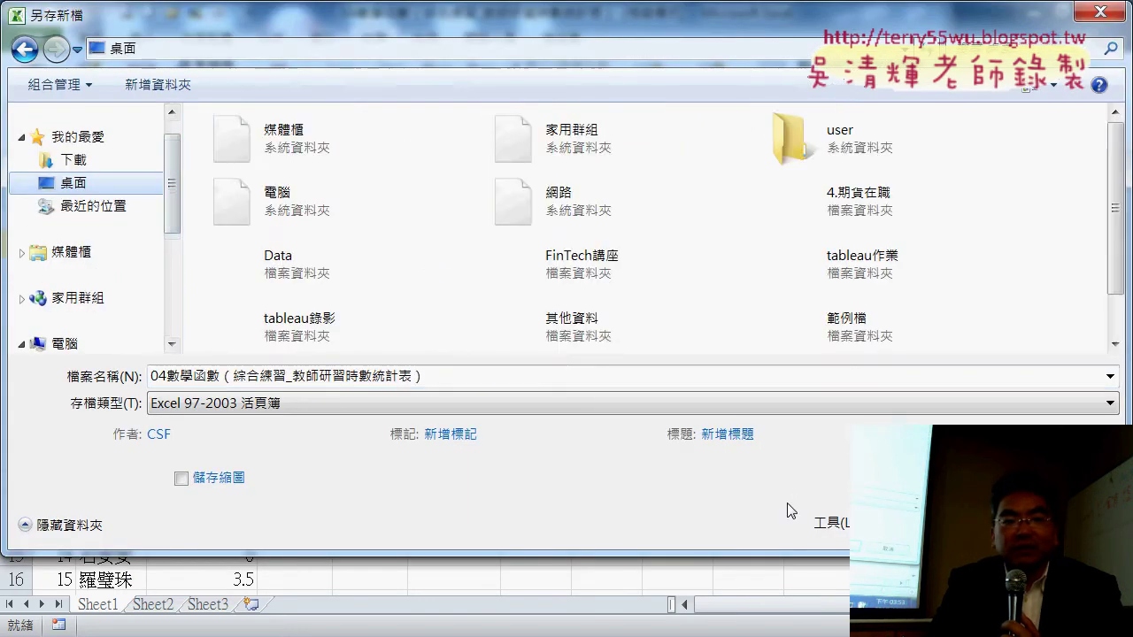
click(912, 524)
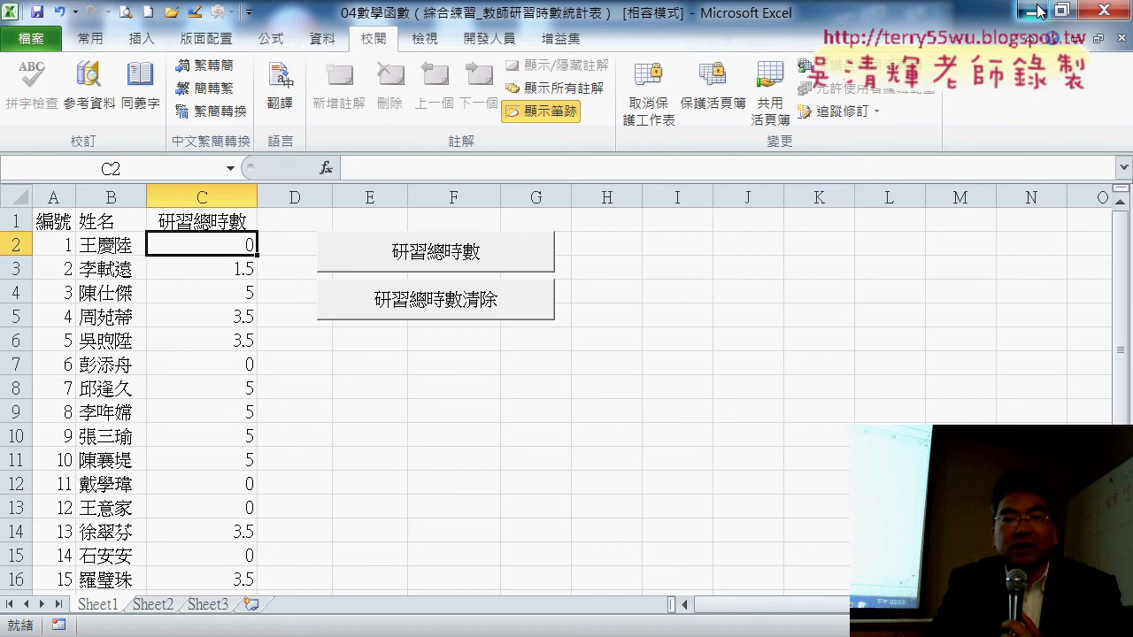
click(1029, 11)
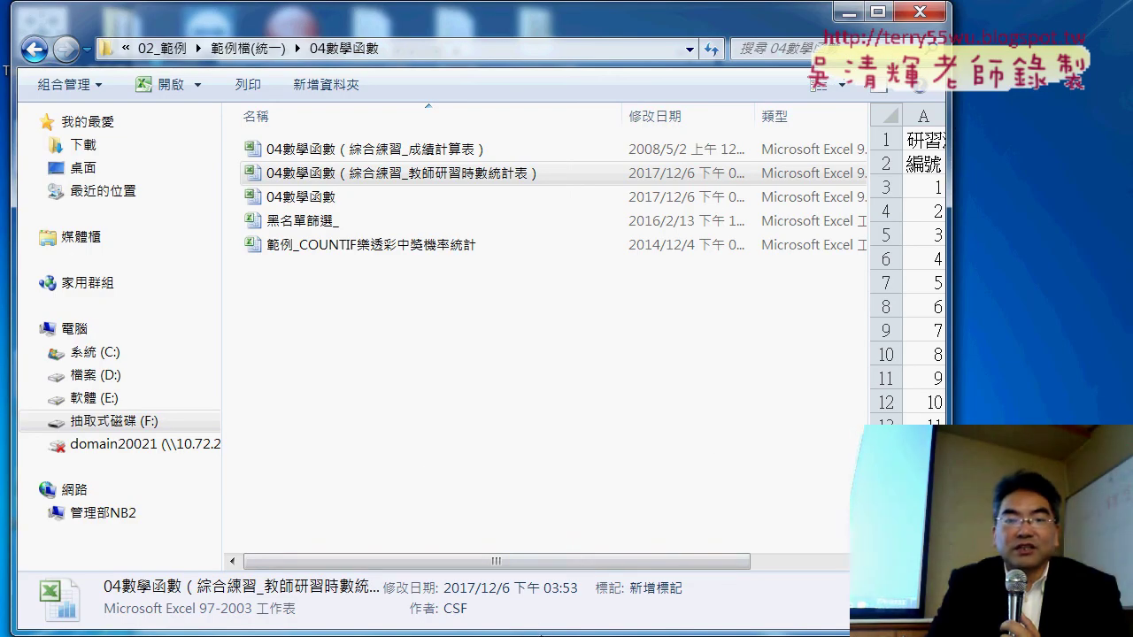
- Bring the Google Drive browser window back to the front
mouse_move(278, 634)
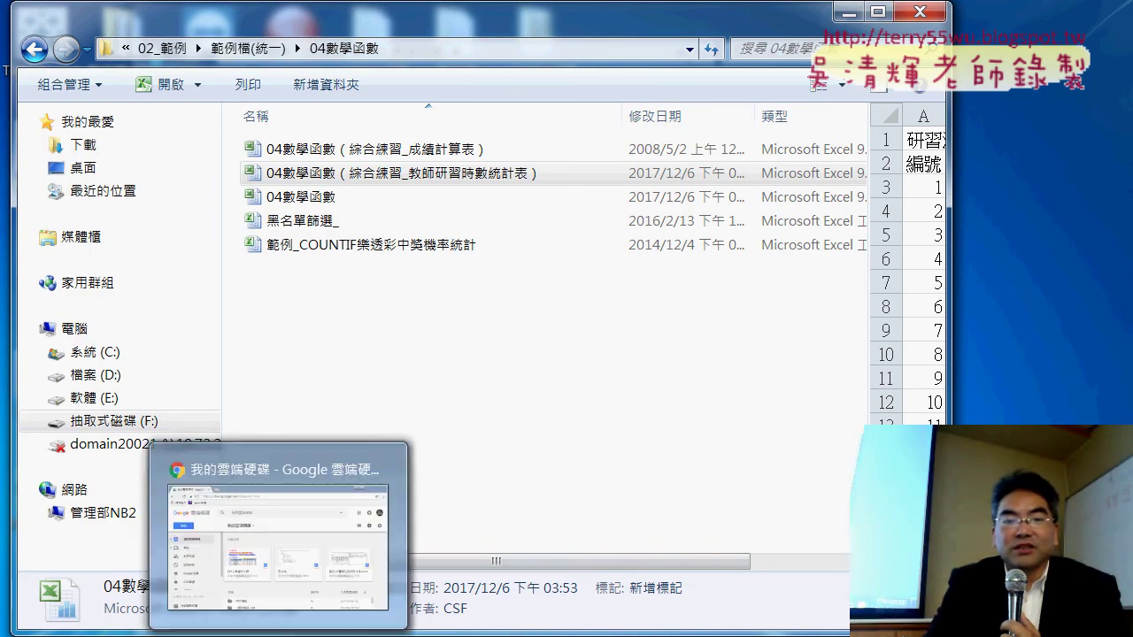
click(253, 599)
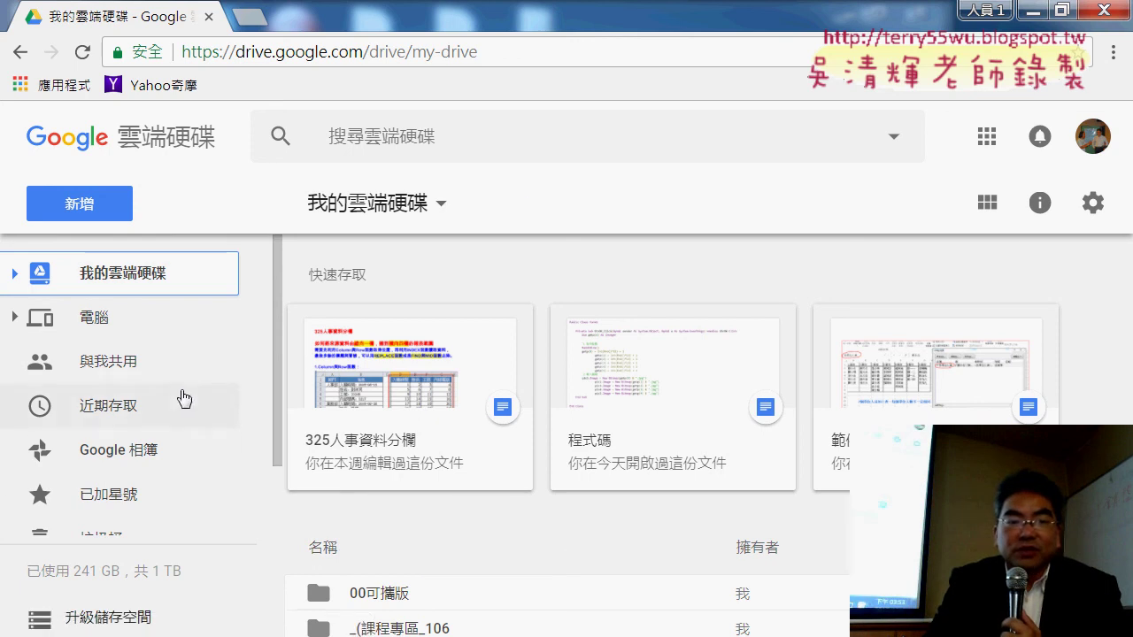
- Move 04數學函數（綜合練習_教師研習時數統計表）.xls from the _temp folder into DEL
click(15, 276)
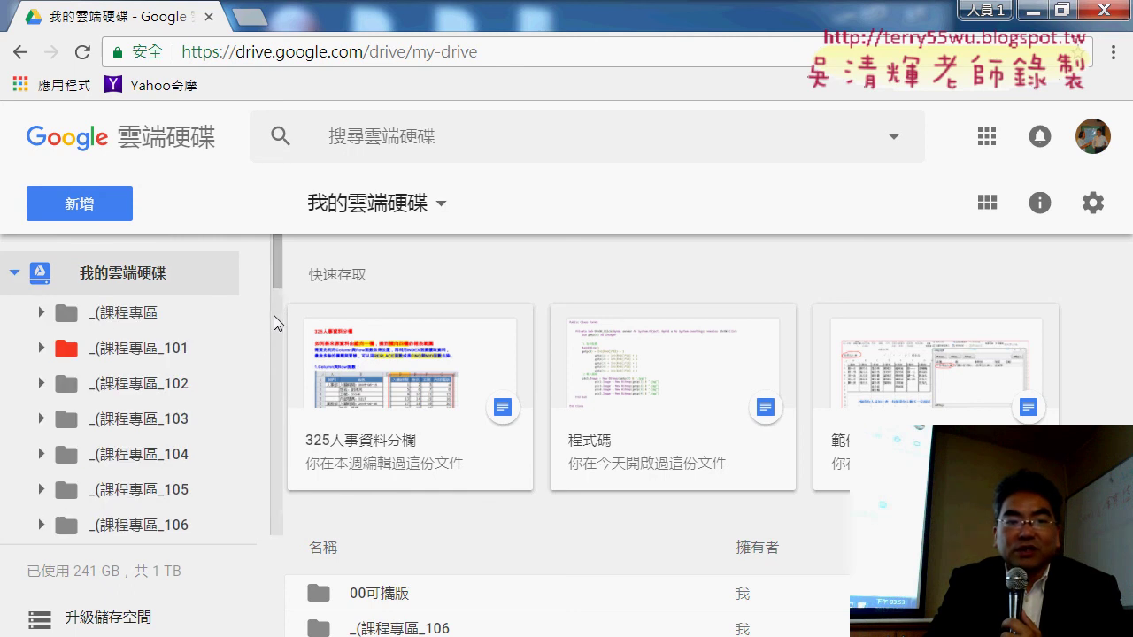
scroll(275, 292, down, 2)
drag(276, 297, 307, 397)
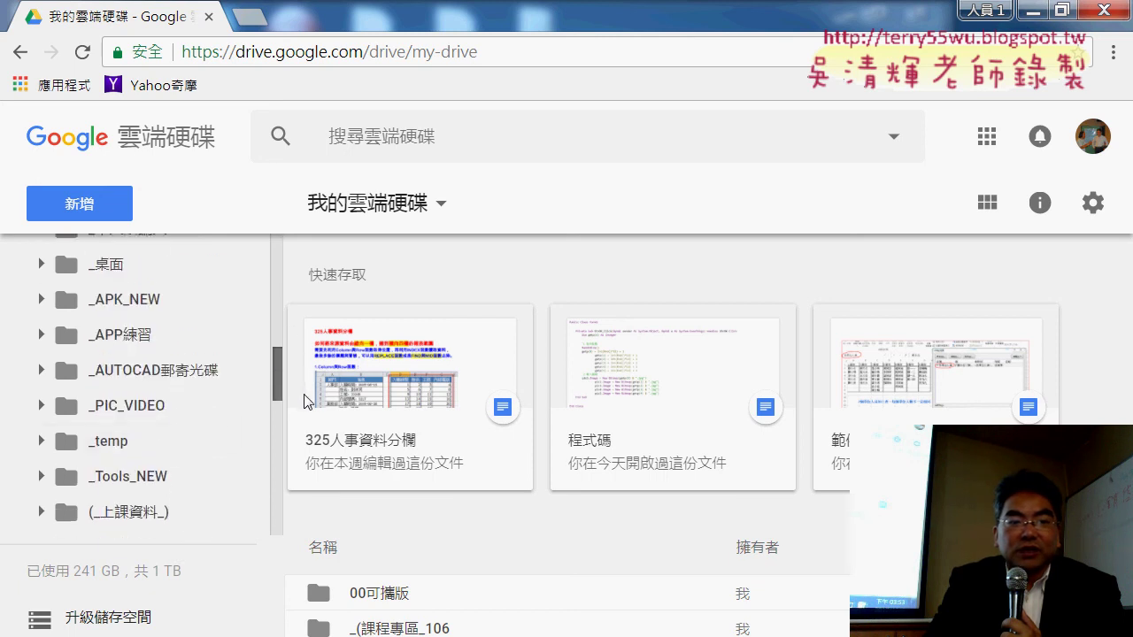
click(159, 437)
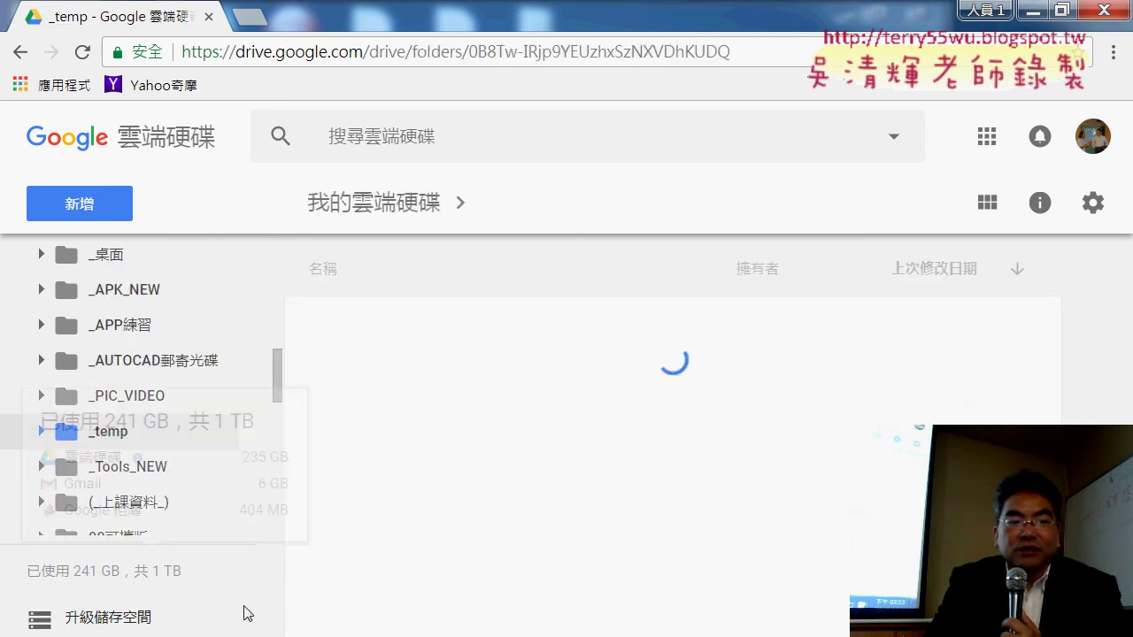
mouse_move(139, 599)
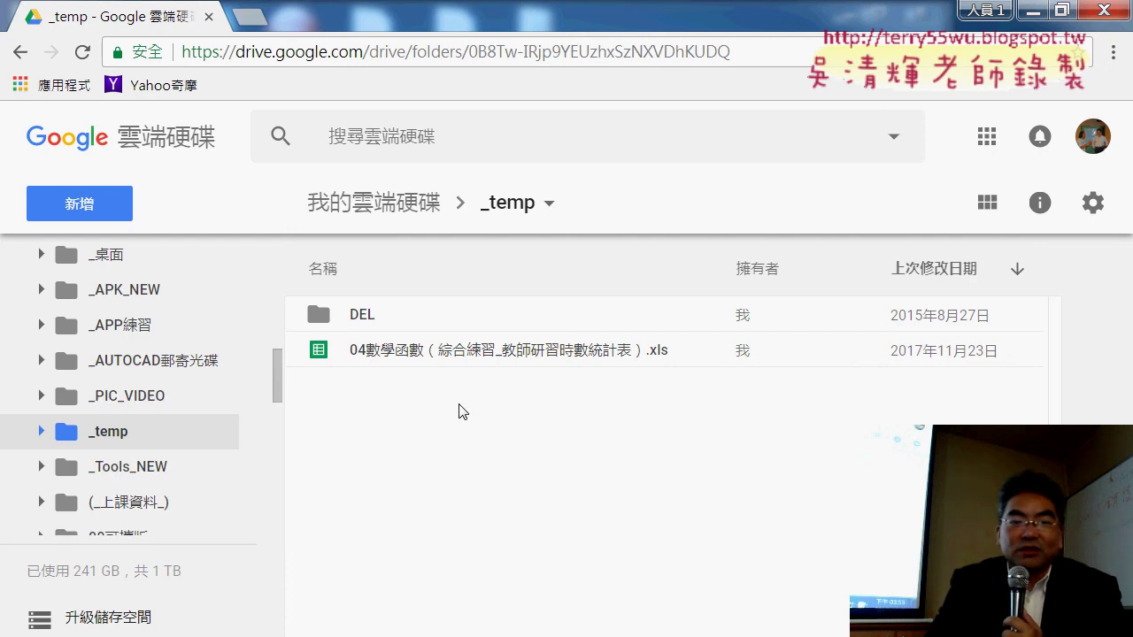
click(454, 356)
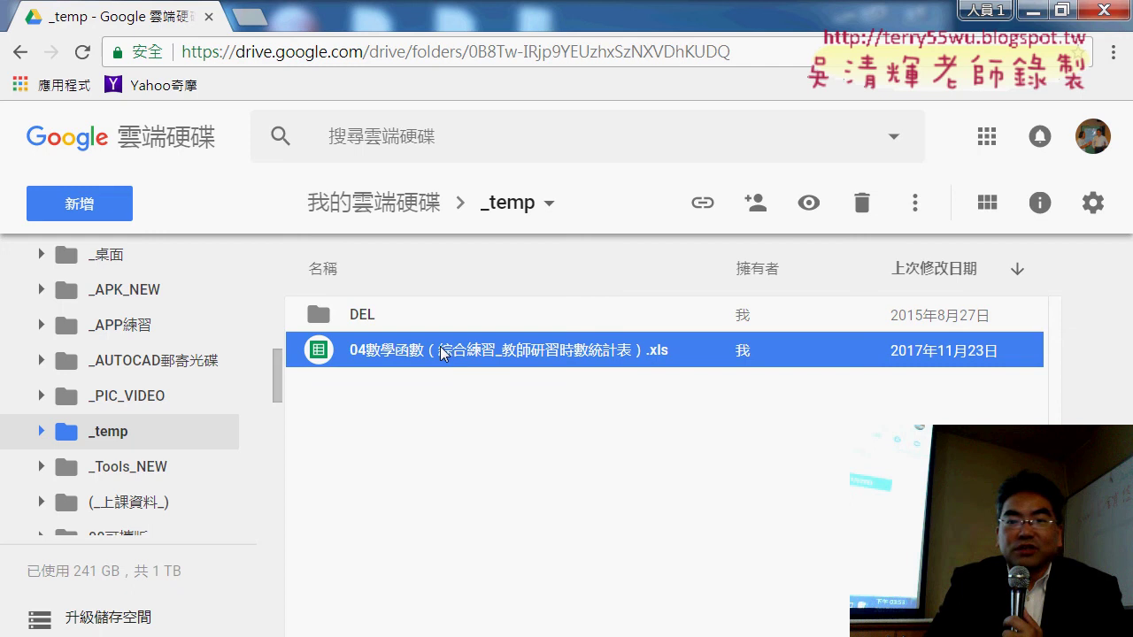
drag(443, 354, 362, 323)
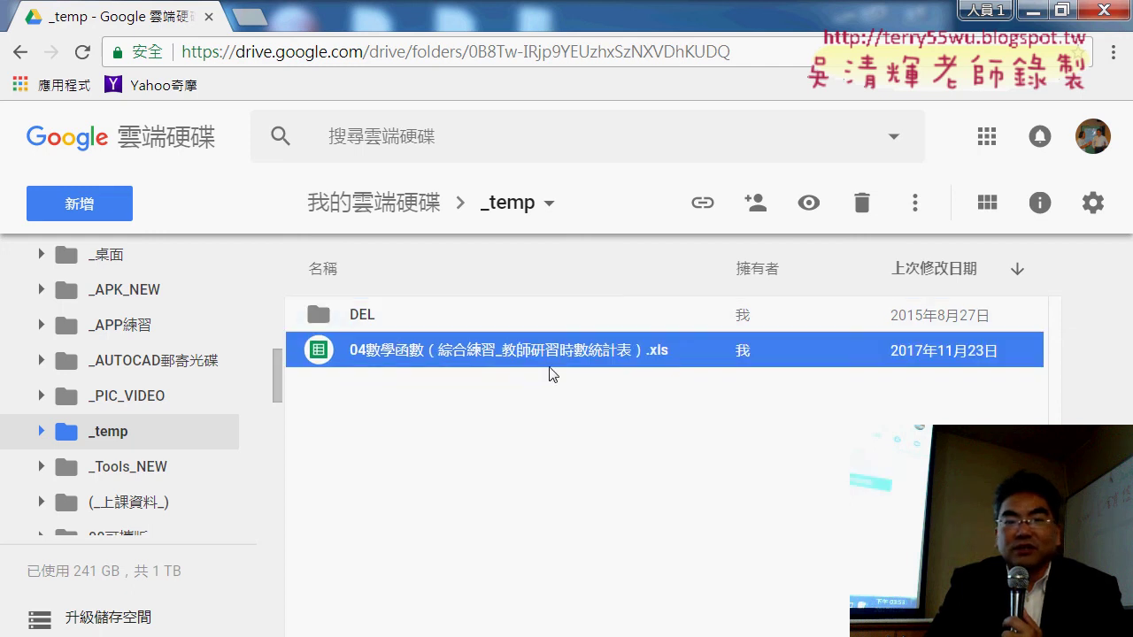
- Enable 'Convert uploaded files to Google Docs editor format' in Drive settings
click(1094, 204)
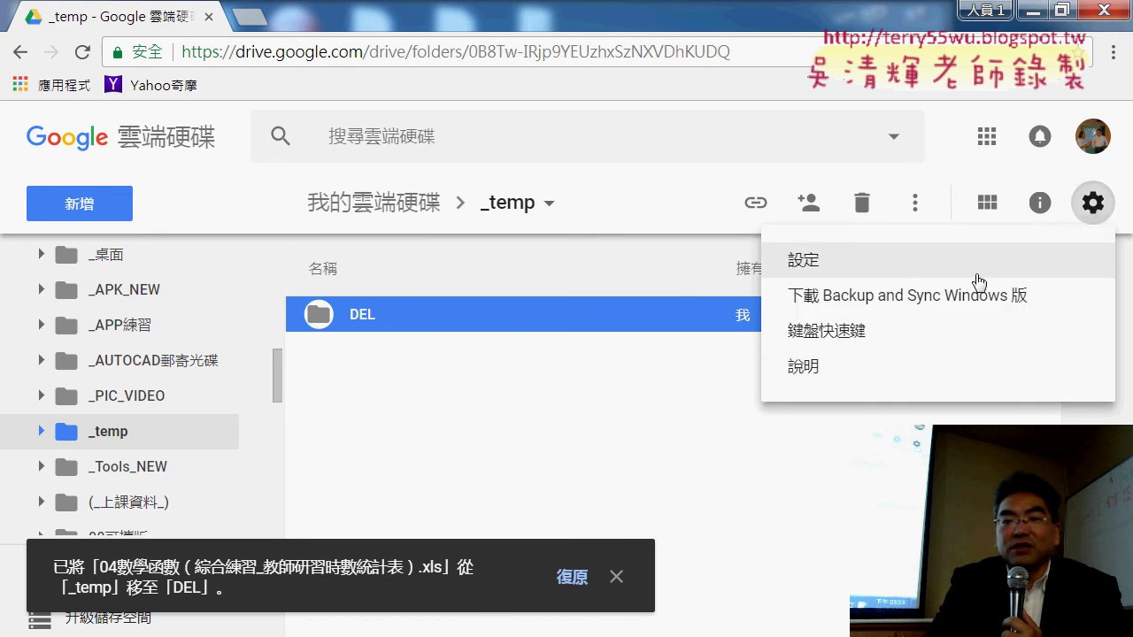
click(901, 265)
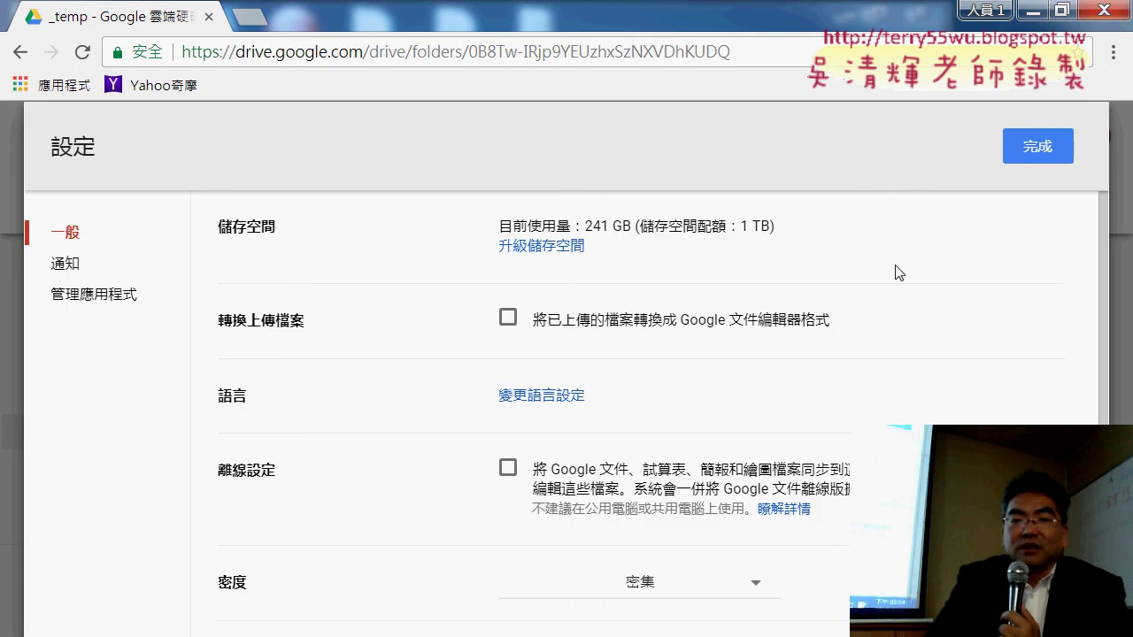
click(507, 319)
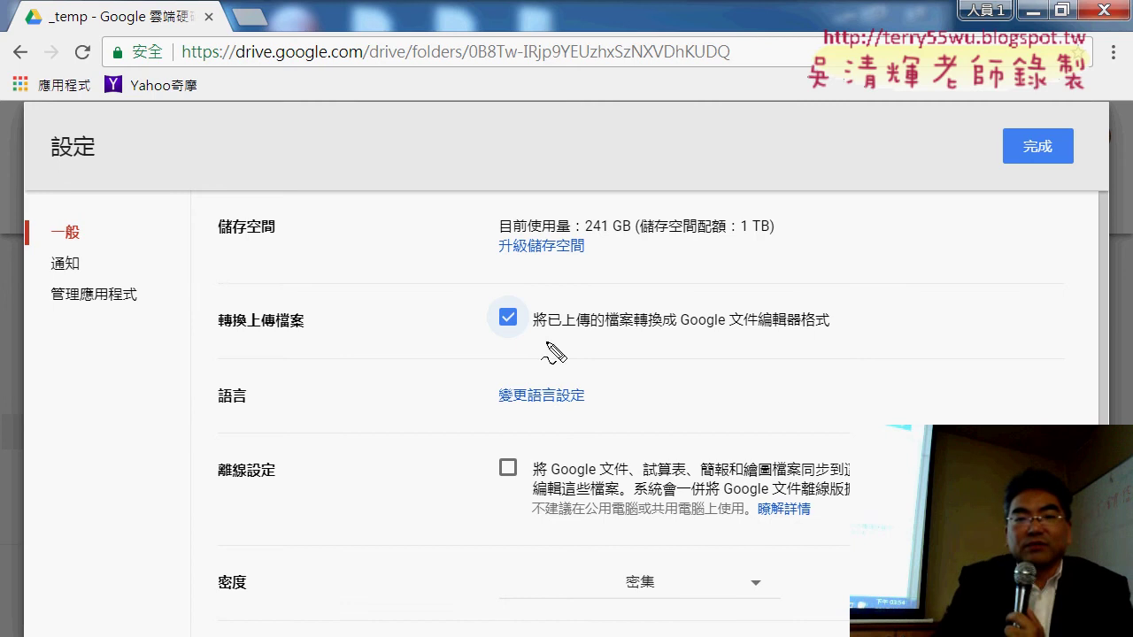
mouse_move(197, 304)
mouse_down()
mouse_move(267, 310)
mouse_move(186, 339)
mouse_up()
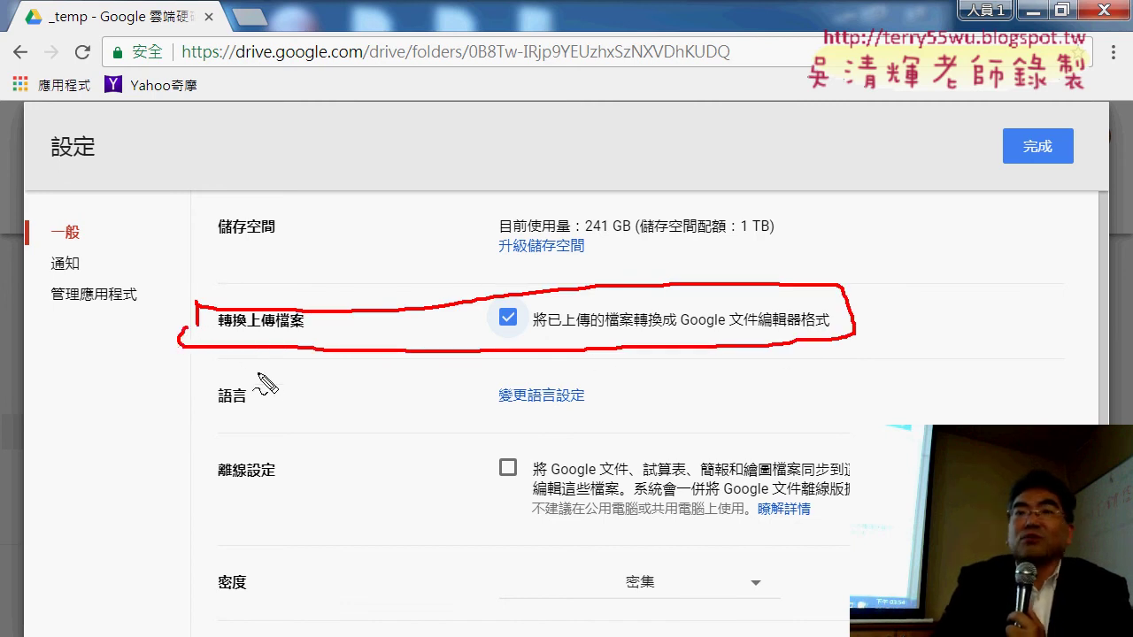
key(Escape)
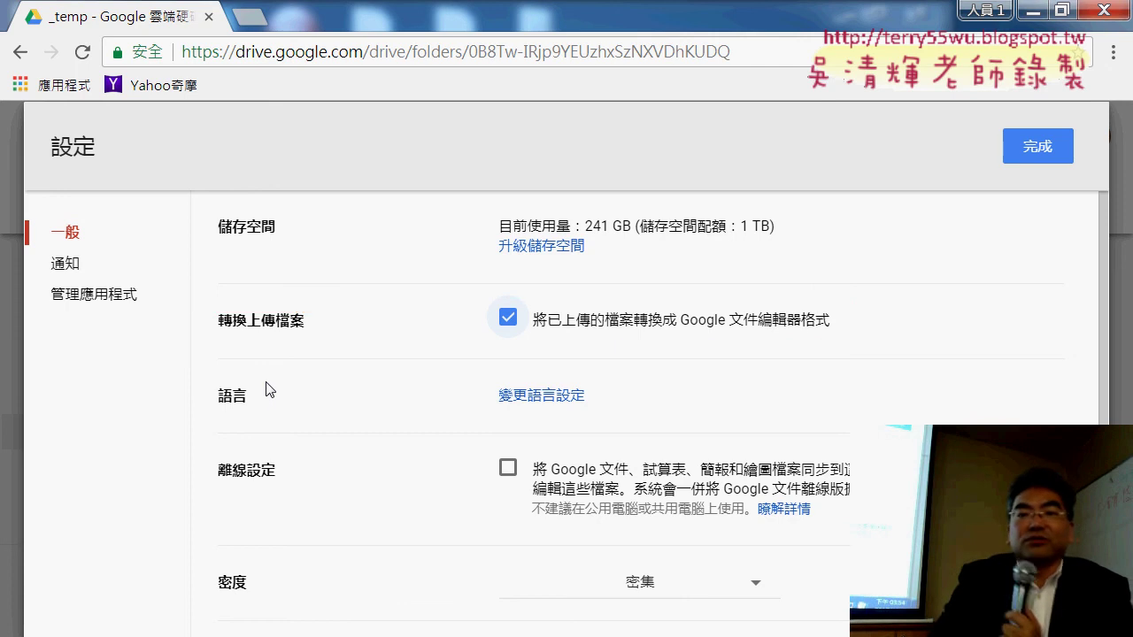
click(1059, 164)
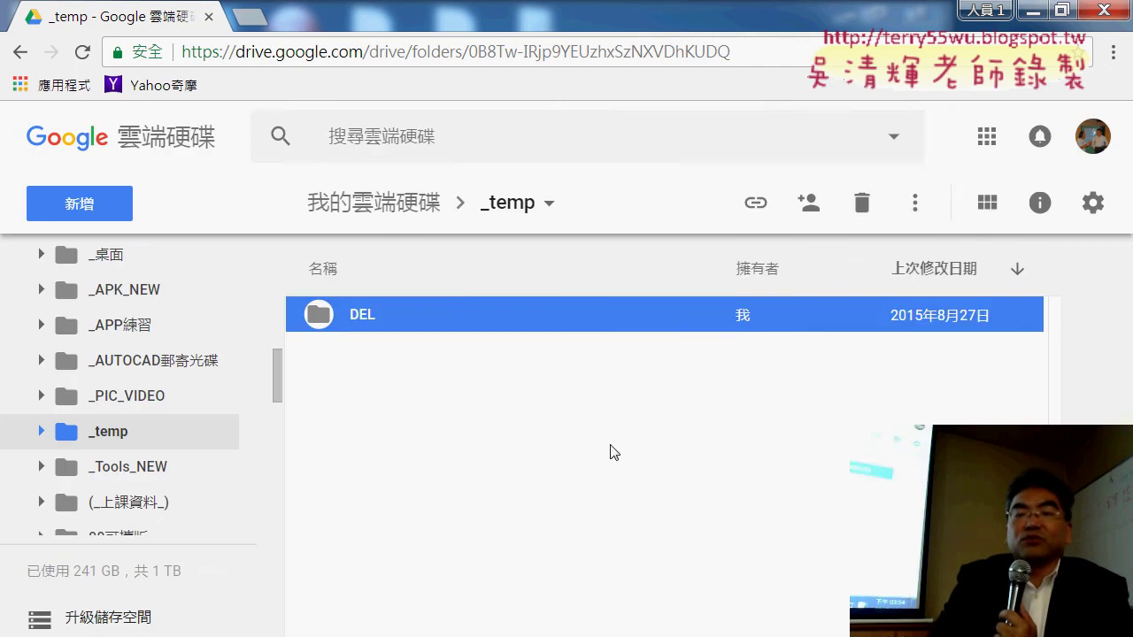
- Upload the 04數學函數 .xls workbook from the Desktop into the _temp folder
right_click(570, 428)
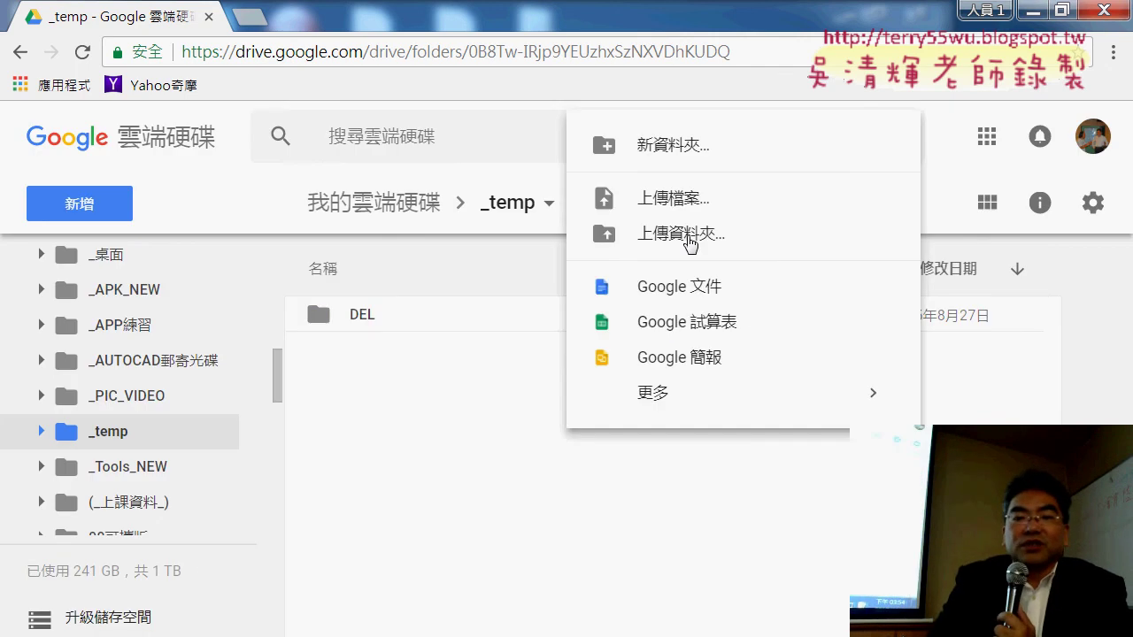
click(698, 213)
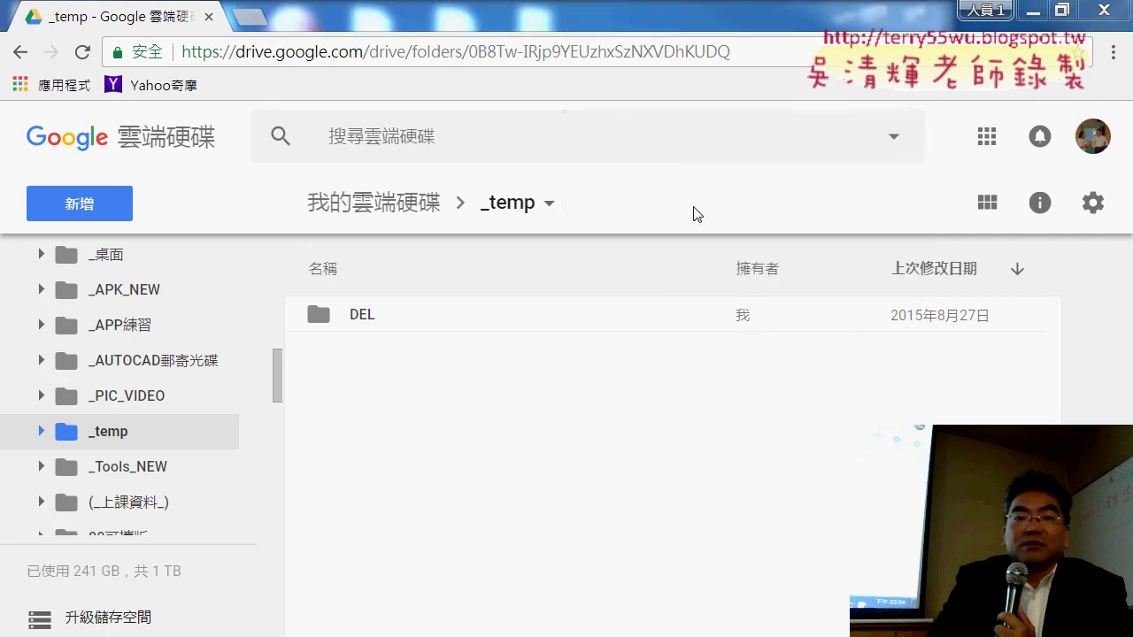
click(73, 169)
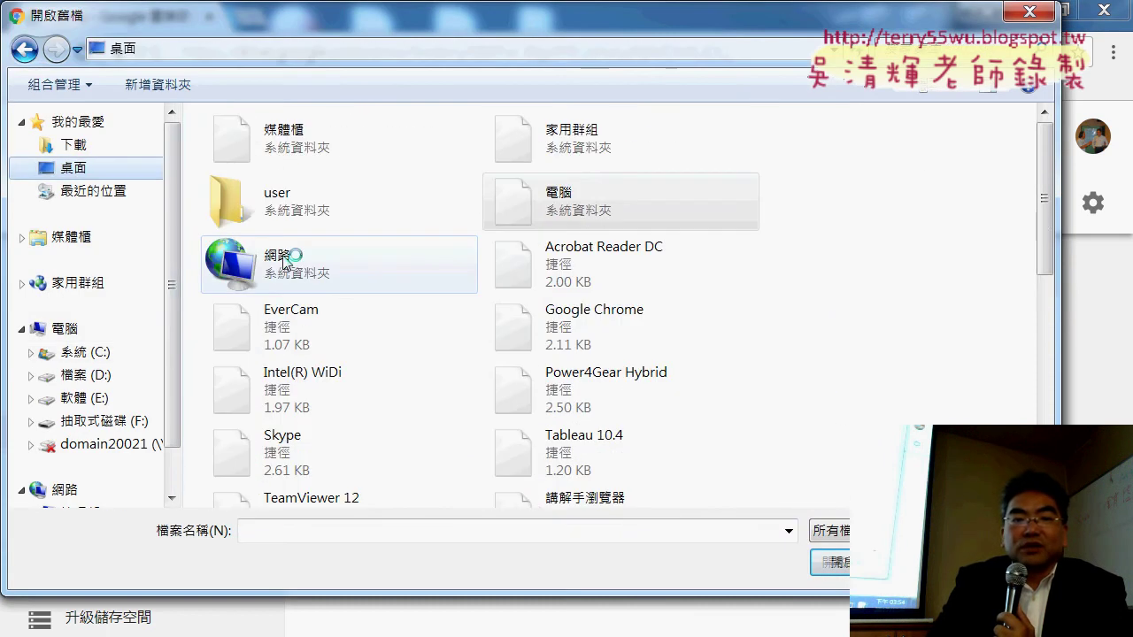
mouse_move(1051, 282)
mouse_down()
mouse_move(1051, 487)
mouse_move(1043, 221)
mouse_up()
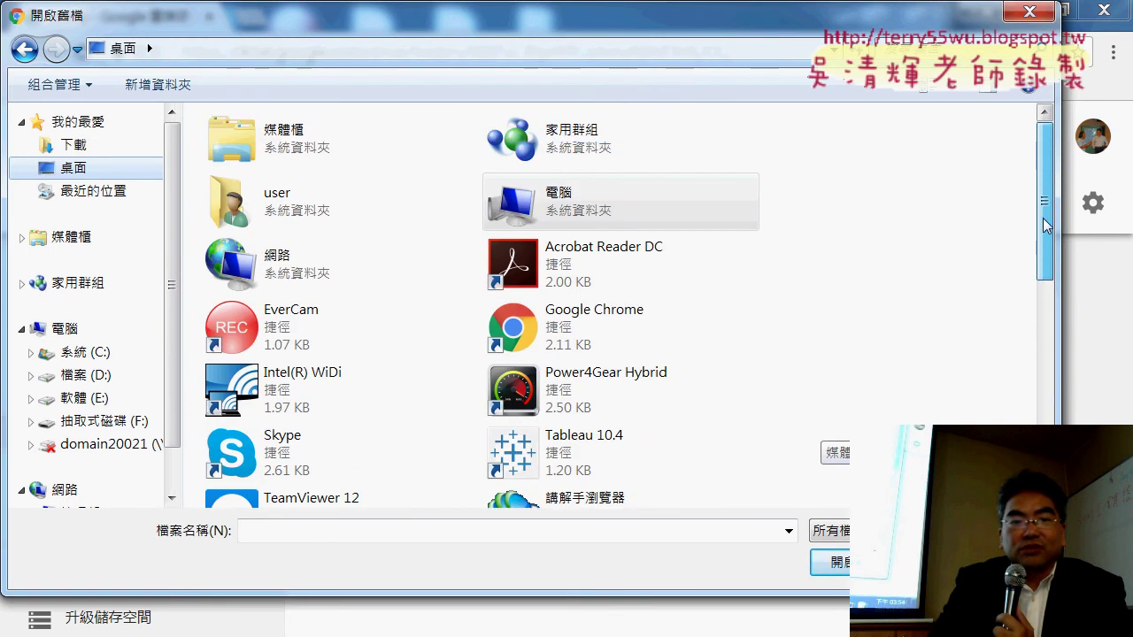
drag(1043, 180, 1047, 363)
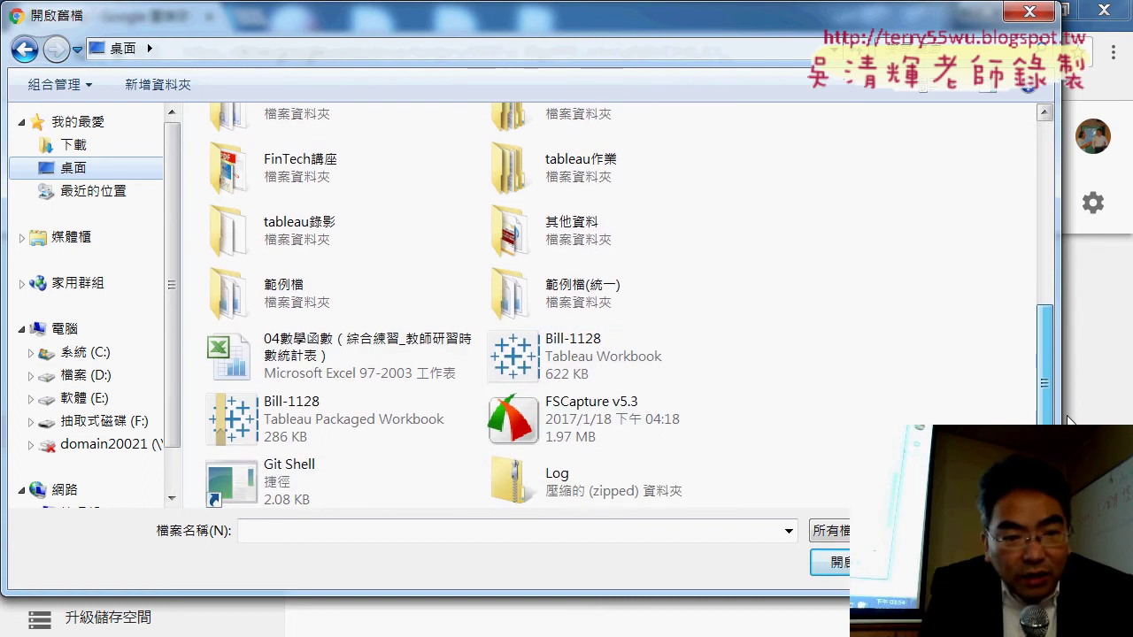
double_click(416, 344)
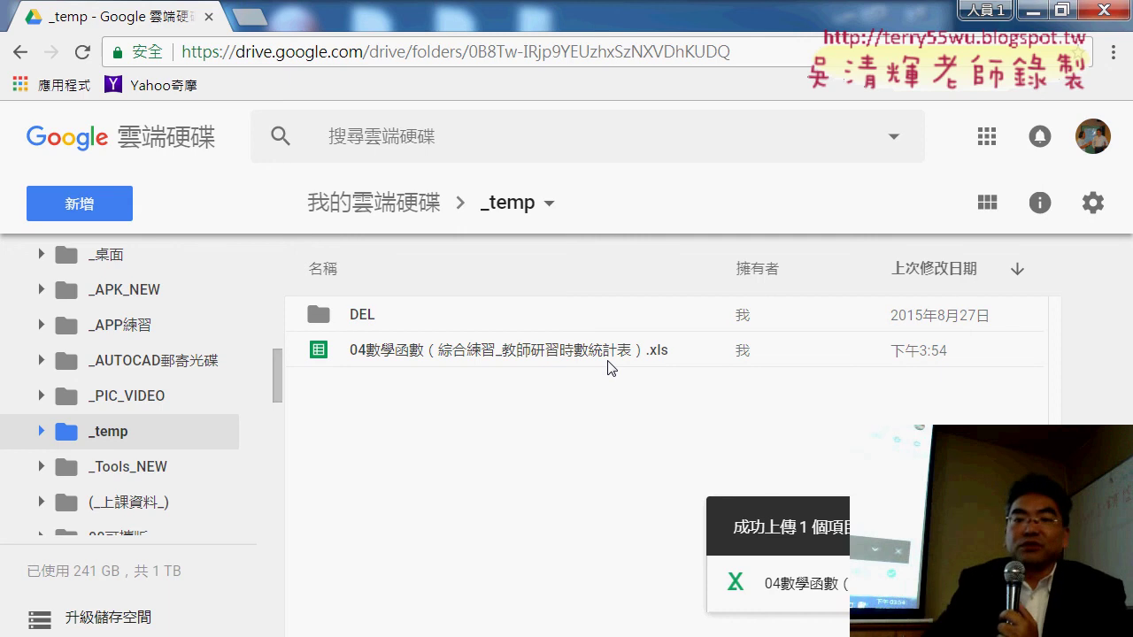
click(555, 357)
- Open the uploaded workbook in Google Sheets and inspect C2's visible SUMIF formula
double_click(555, 358)
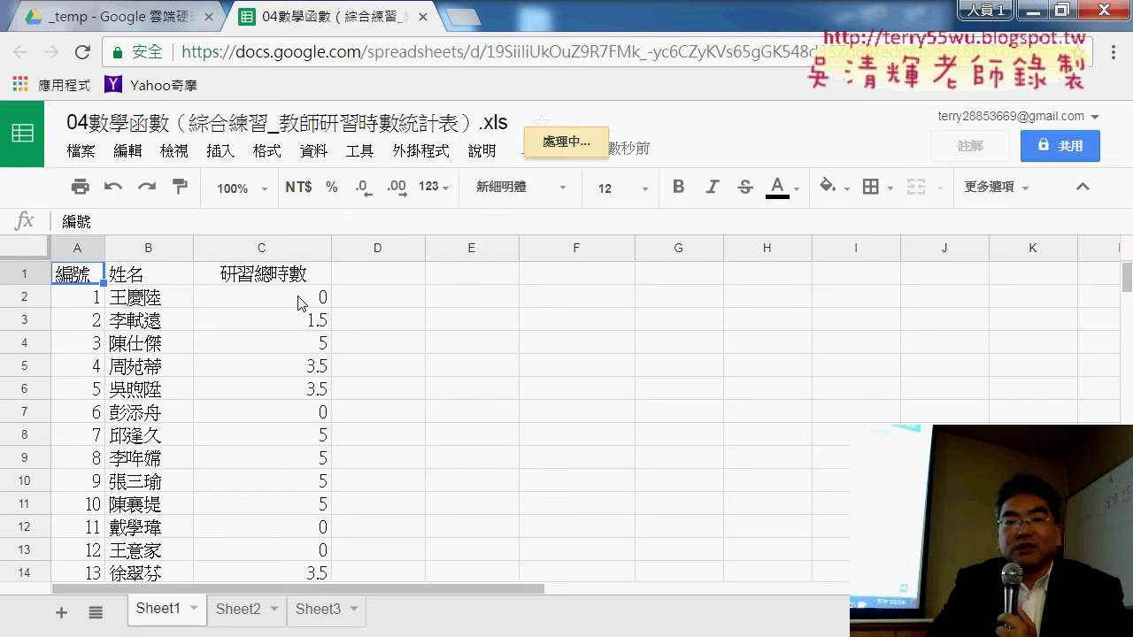
click(301, 303)
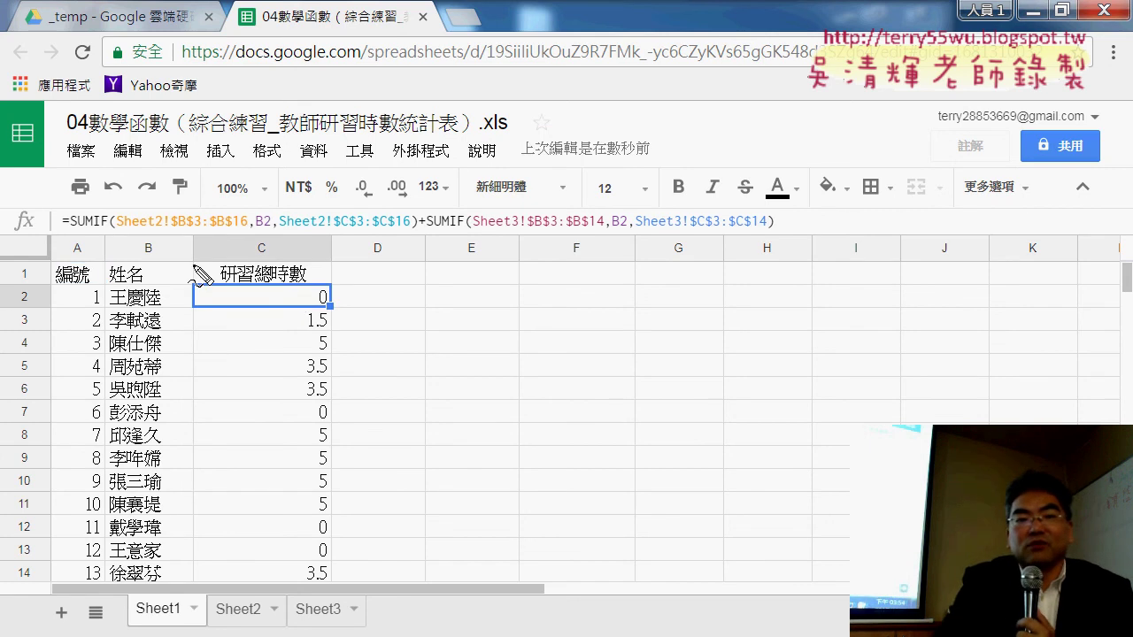
drag(31, 211, 33, 253)
drag(55, 189, 53, 258)
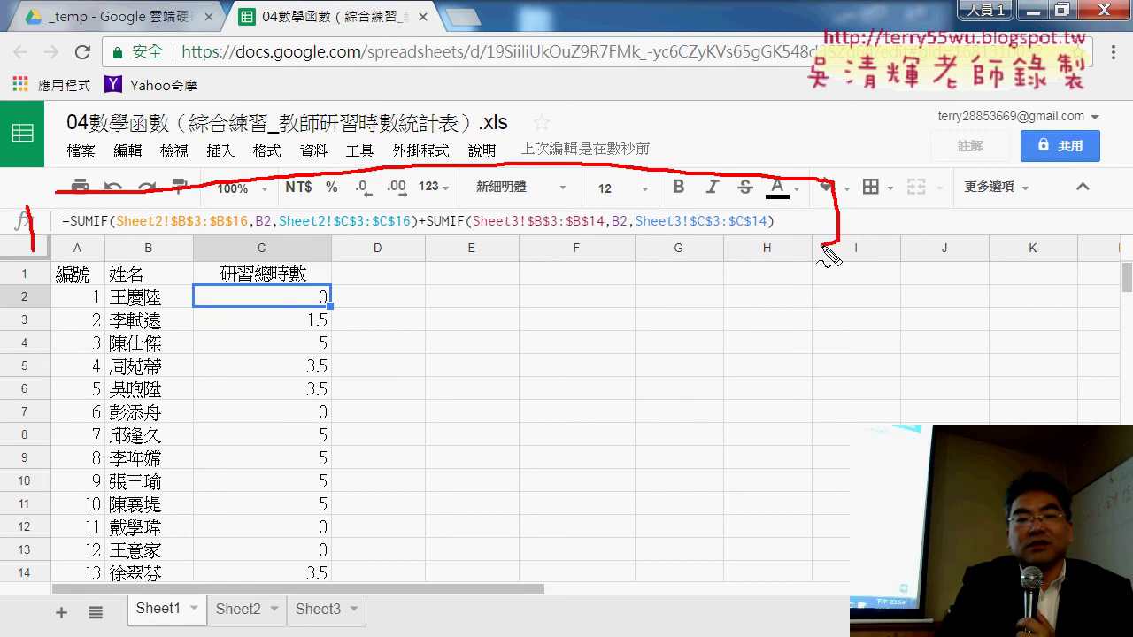
mouse_move(622, 469)
mouse_down()
mouse_move(574, 268)
mouse_move(558, 299)
mouse_move(639, 285)
mouse_up()
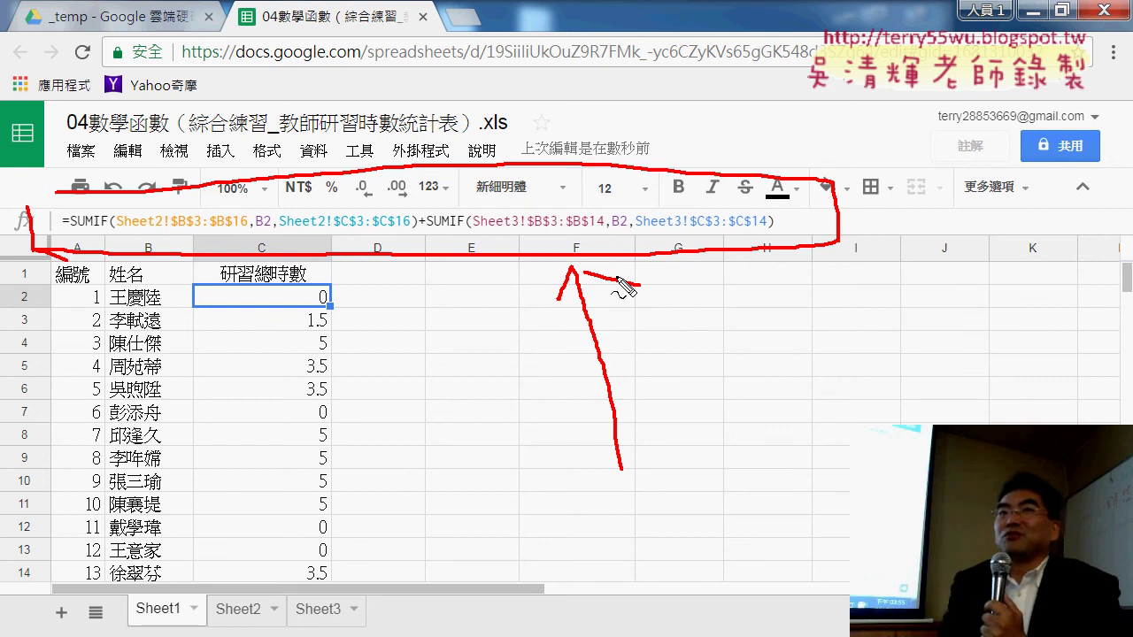
key(Escape)
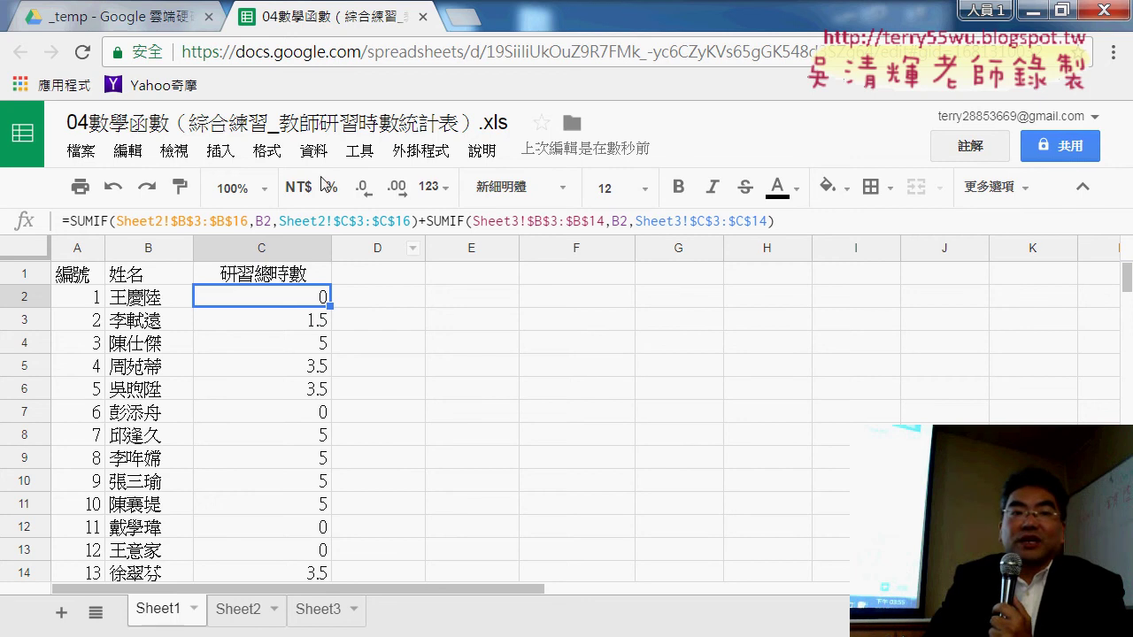
click(81, 152)
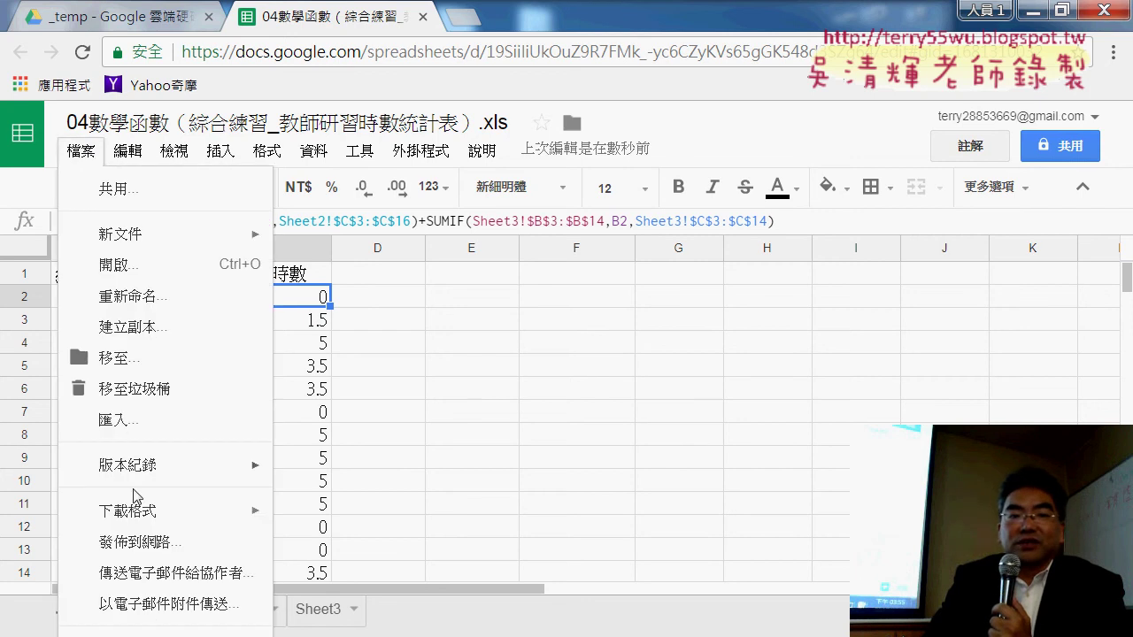
- Show the Download as formats (.xlsx, PDF, CSV), then close the spreadsheet tab
mouse_move(133, 511)
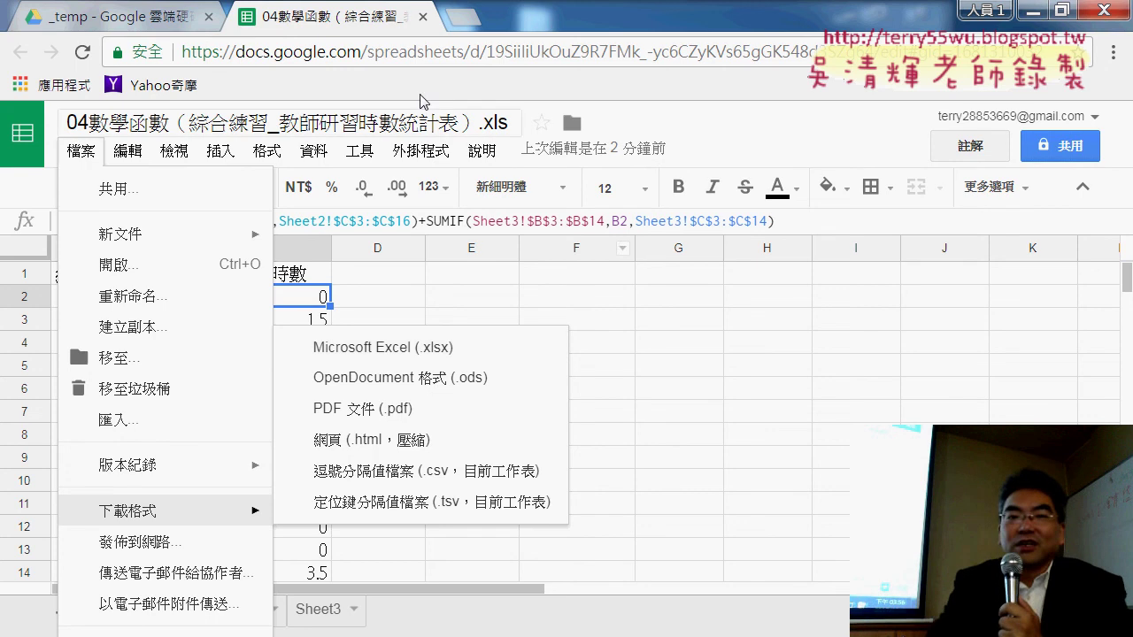
click(423, 18)
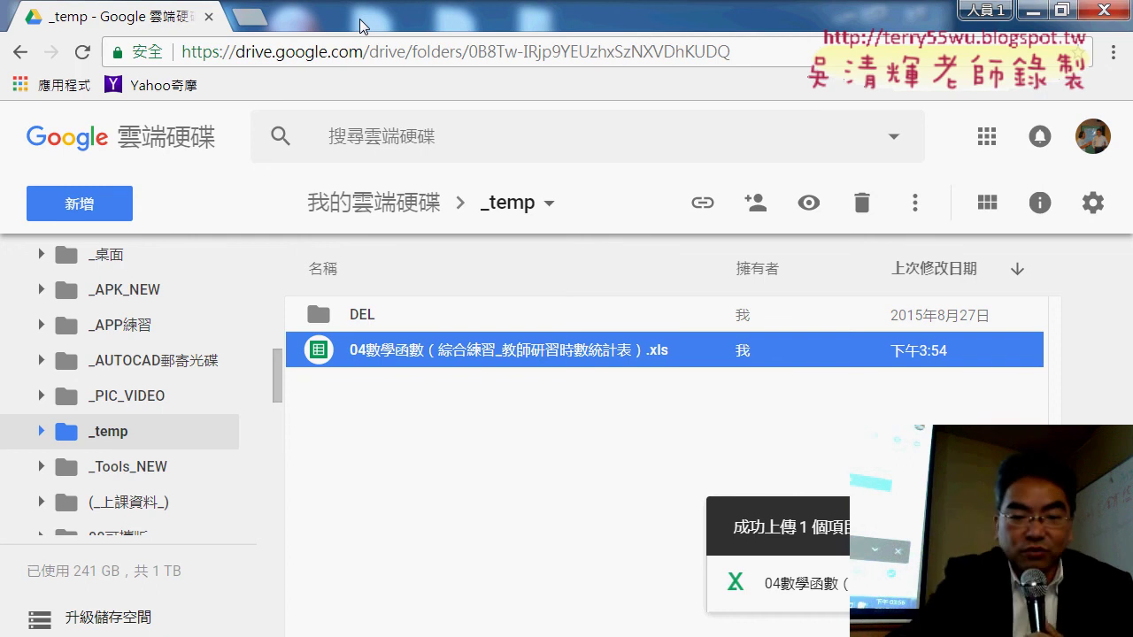
- Reopen the course folder tab and open _雲端白板畫面, sorted by name
key(ctrl+shift+t)
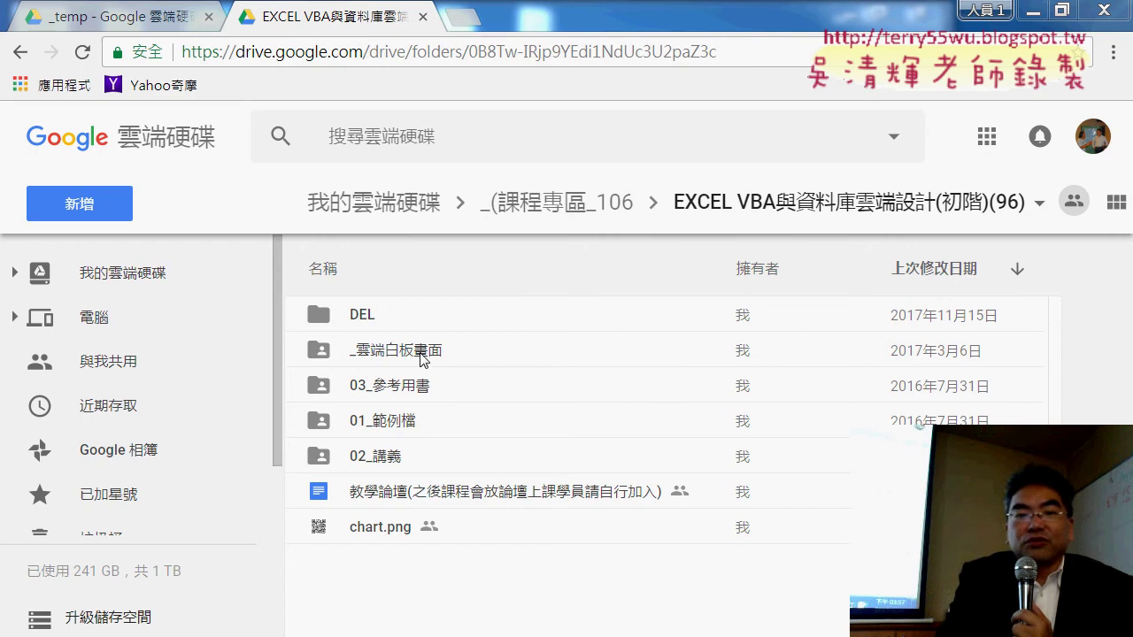
click(425, 360)
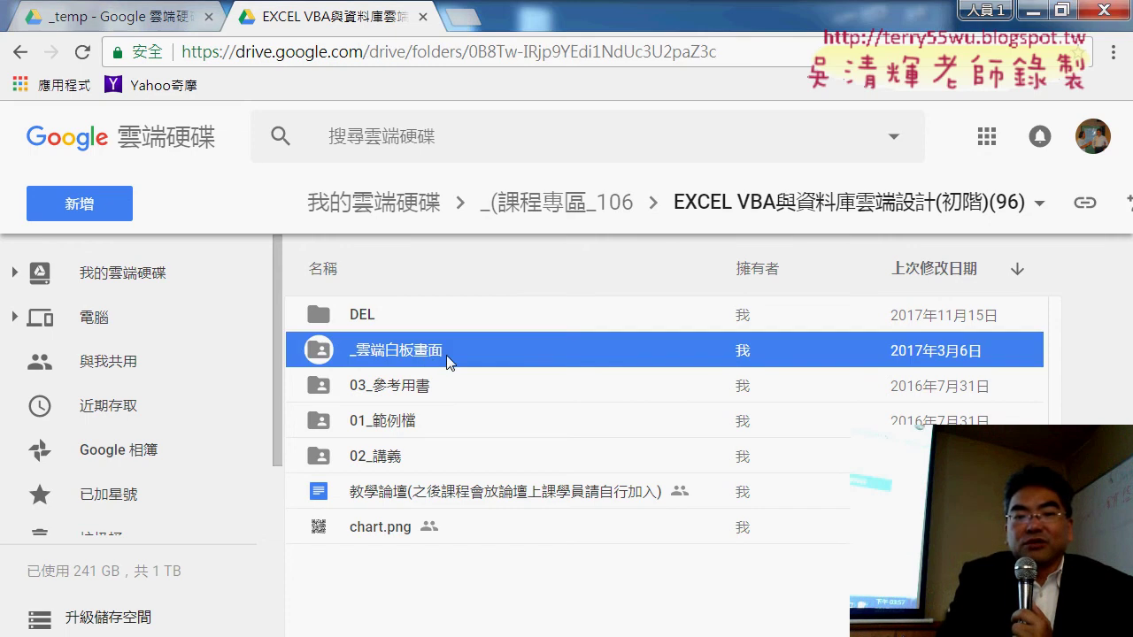
double_click(449, 352)
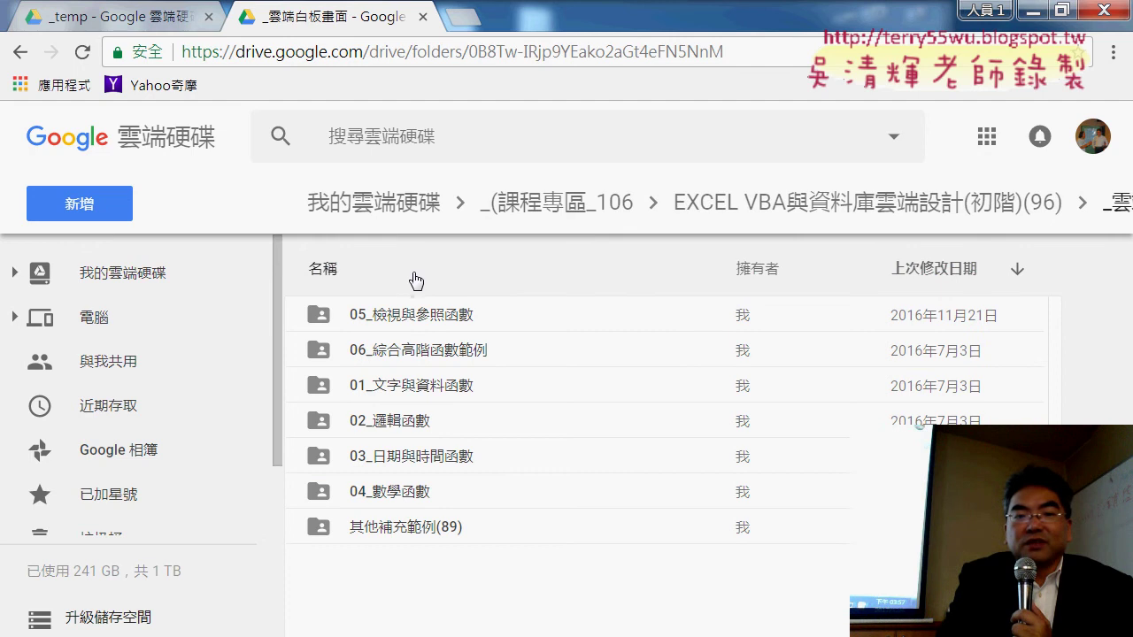
click(416, 281)
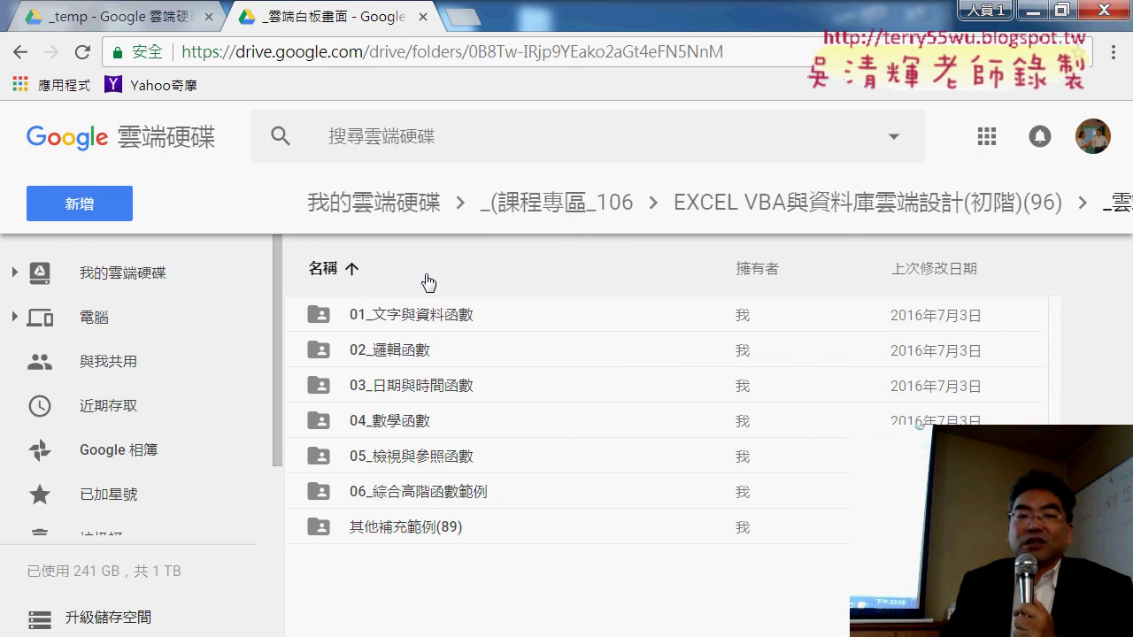
- Open the 04_數學函數 folder and look through its files
double_click(420, 424)
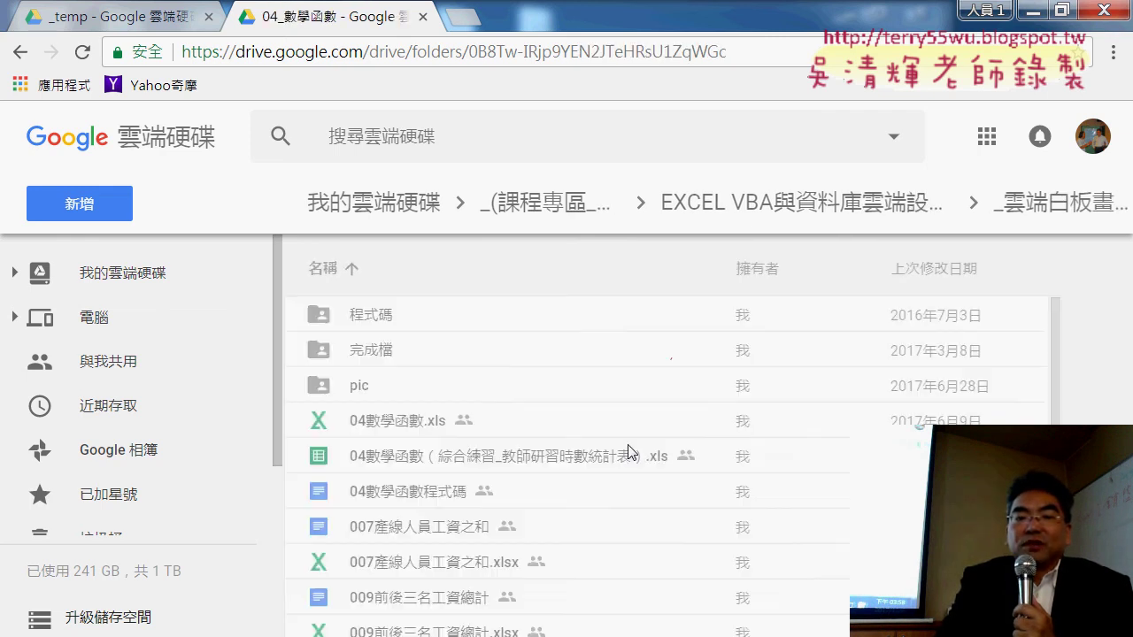
scroll(628, 451, down, 2)
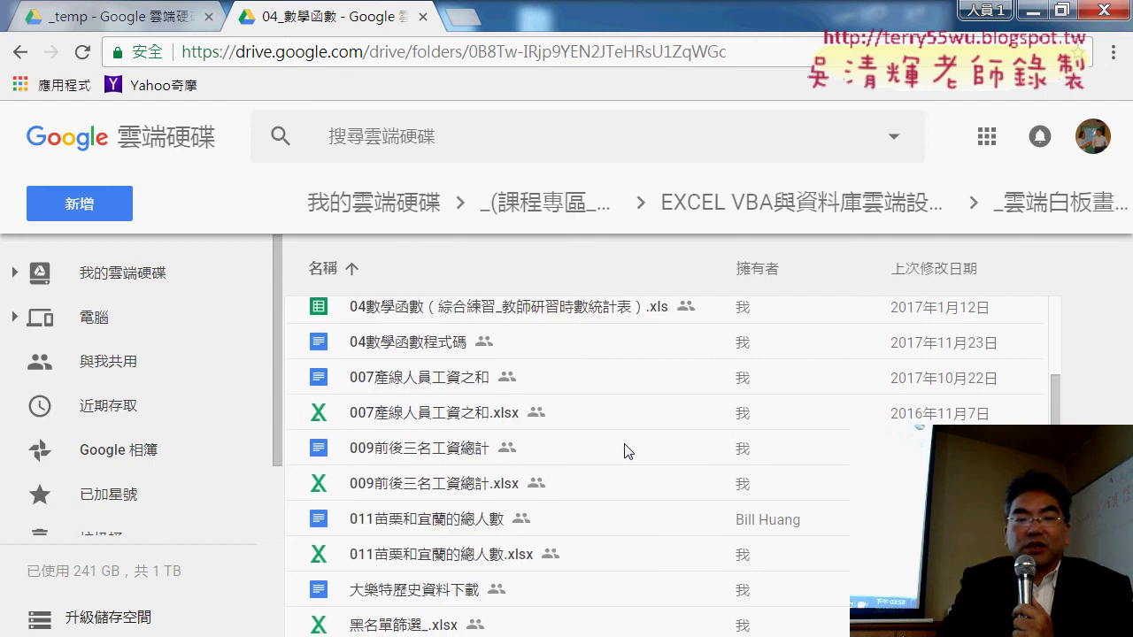
scroll(625, 451, down, 1)
scroll(624, 452, up, 1)
scroll(624, 451, up, 1)
- Open 04數學函數程式碼 and select the 研習總時數 and 研習總時數清除 subs' code
double_click(458, 420)
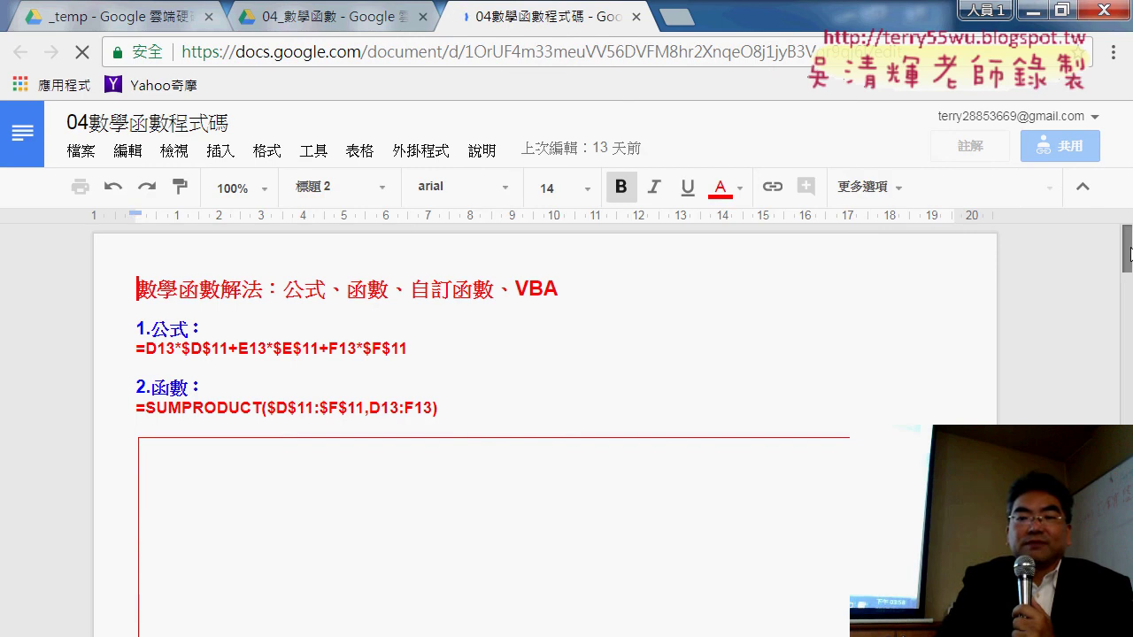
scroll(567, 425, down, 10)
scroll(566, 425, down, 3)
scroll(1130, 329, down, 5)
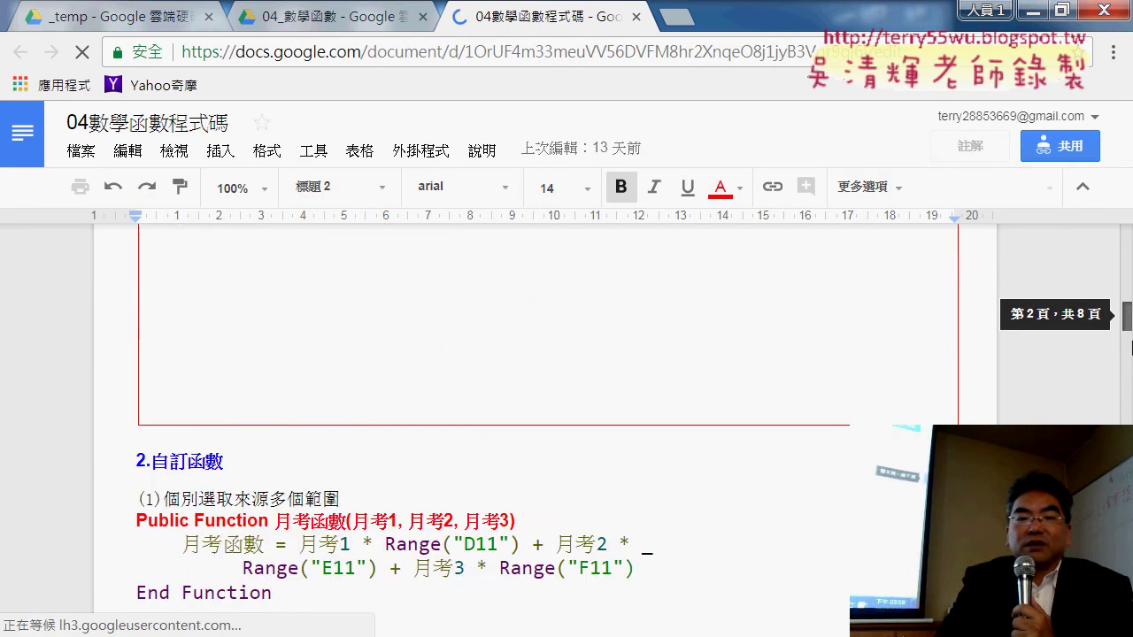
scroll(1131, 345, down, 5)
scroll(1131, 363, down, 1)
scroll(1130, 364, down, 5)
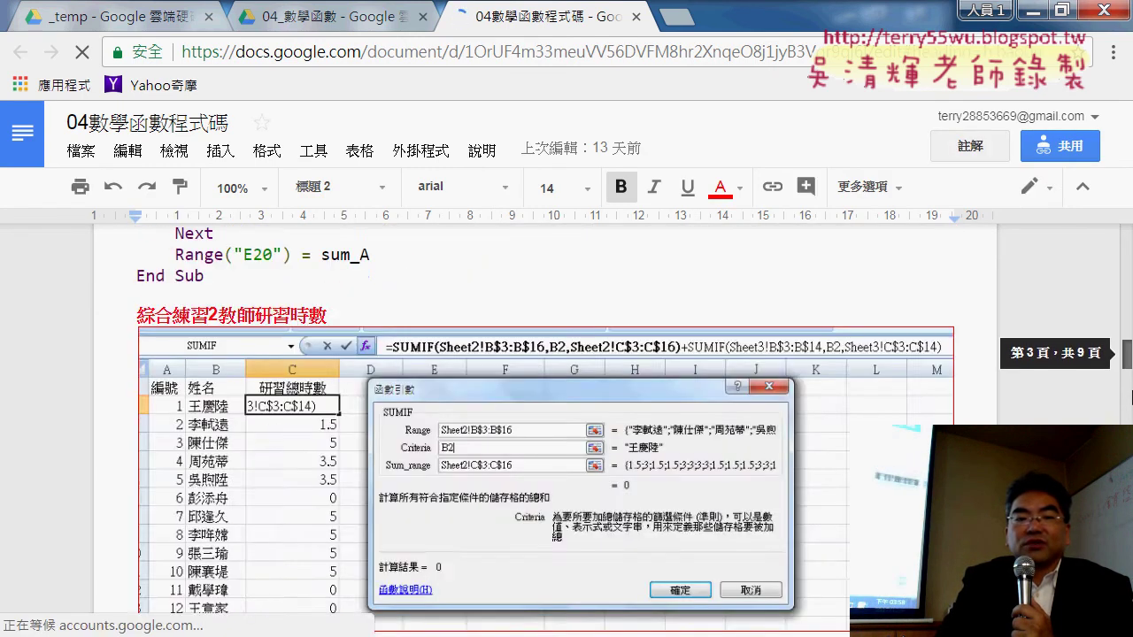
scroll(1130, 385, down, 5)
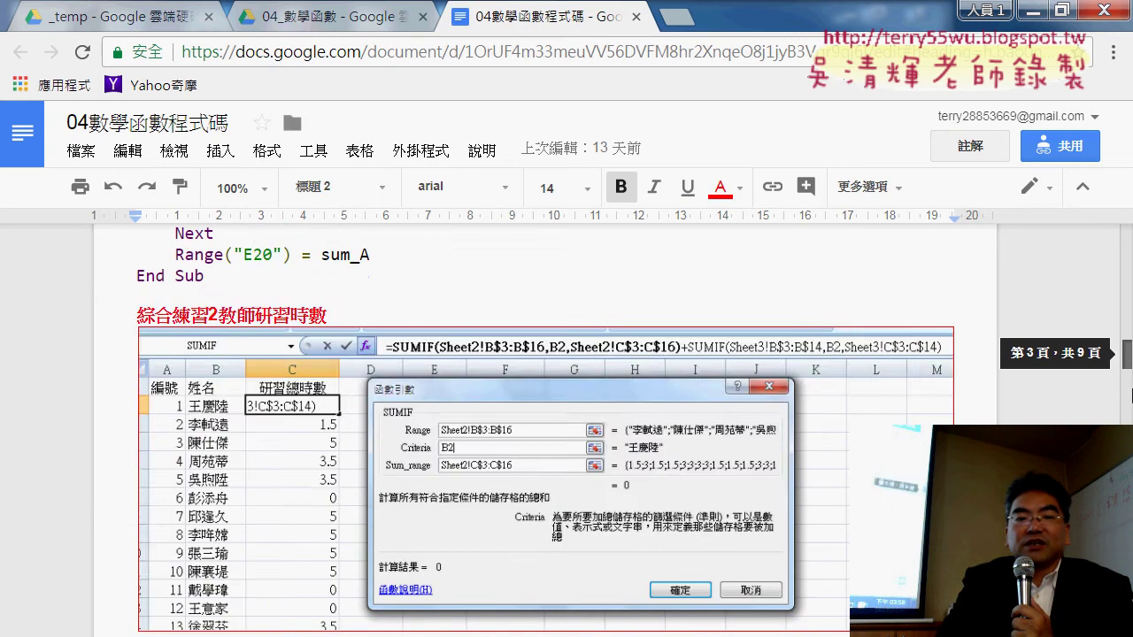
scroll(1130, 396, down, 5)
scroll(1131, 405, down, 2)
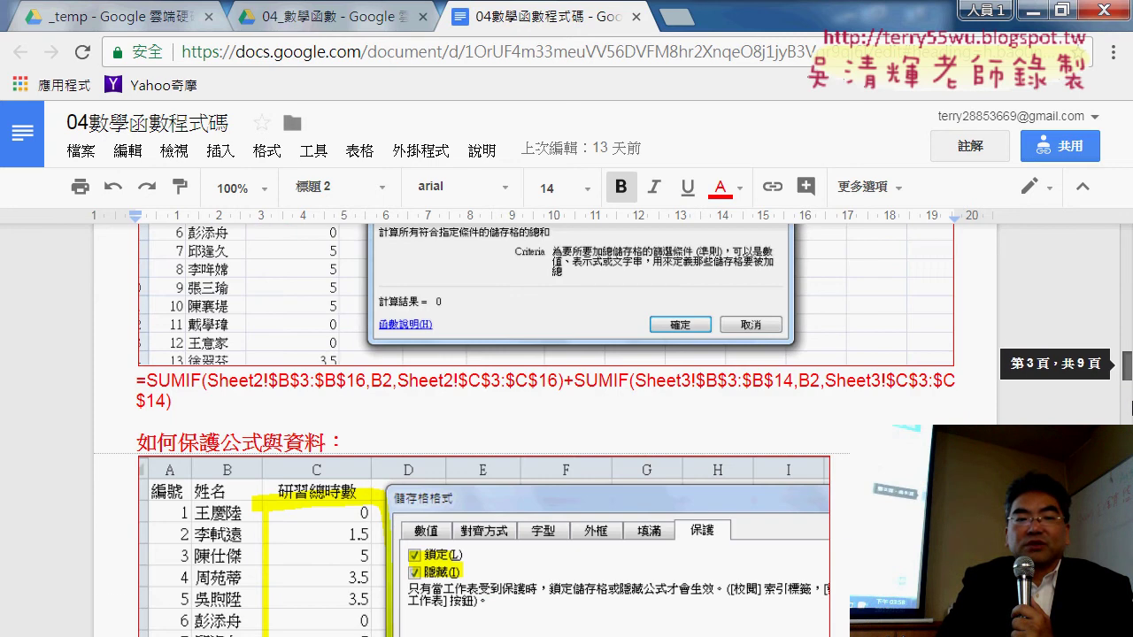
scroll(1131, 407, down, 5)
scroll(1131, 406, down, 1)
scroll(1131, 403, down, 1)
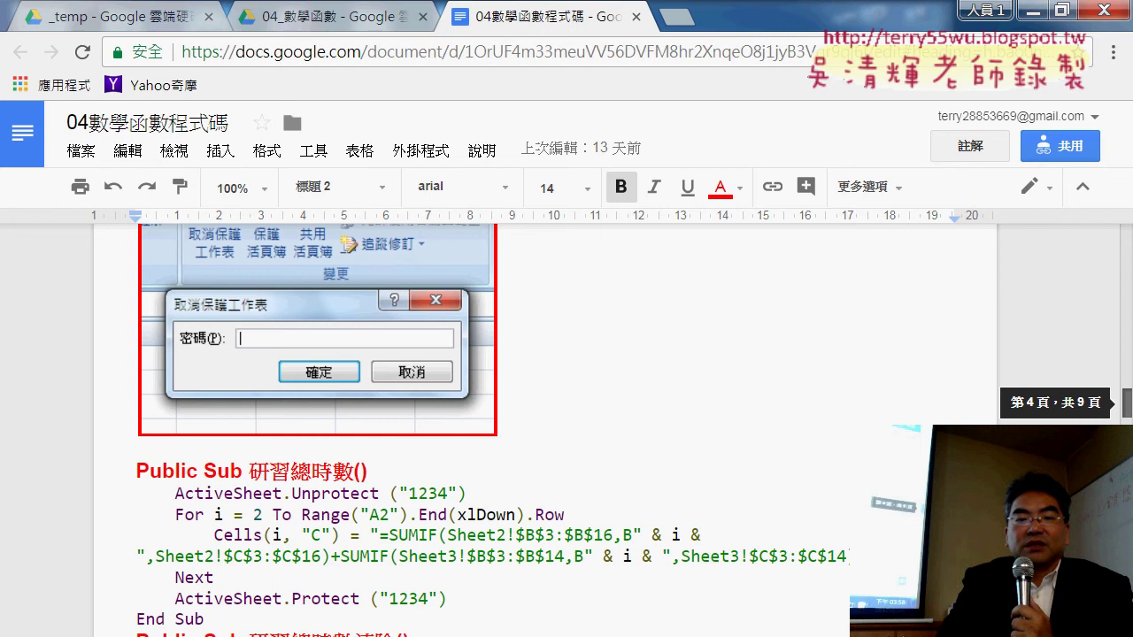
scroll(1131, 404, down, 5)
scroll(1130, 404, down, 1)
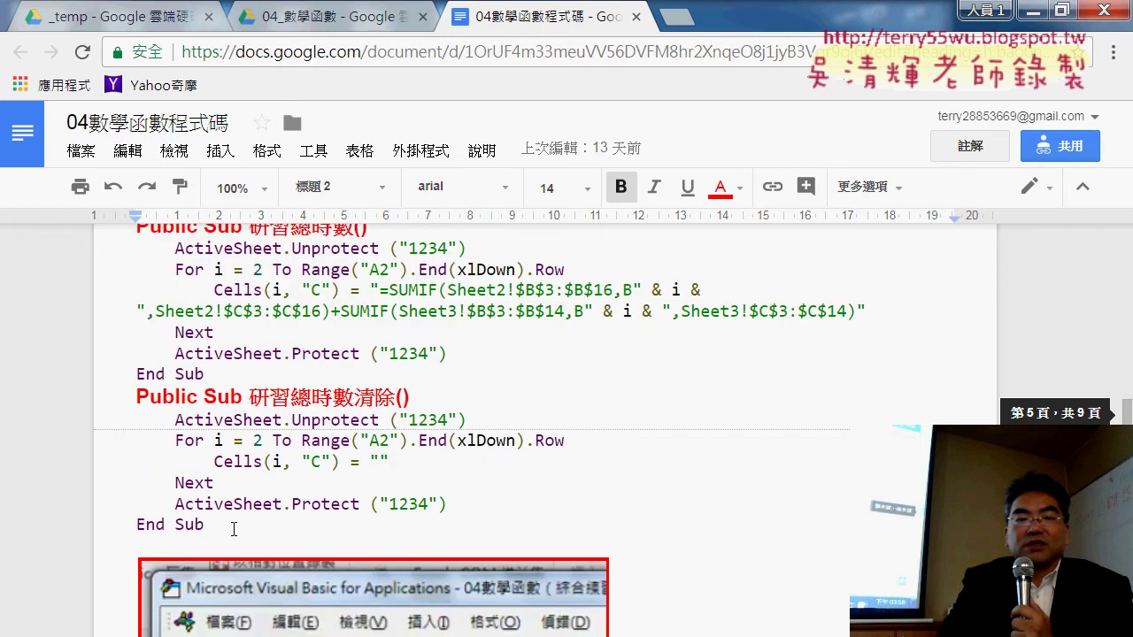
mouse_move(234, 529)
mouse_down()
mouse_move(125, 242)
mouse_move(136, 332)
mouse_move(255, 599)
mouse_up()
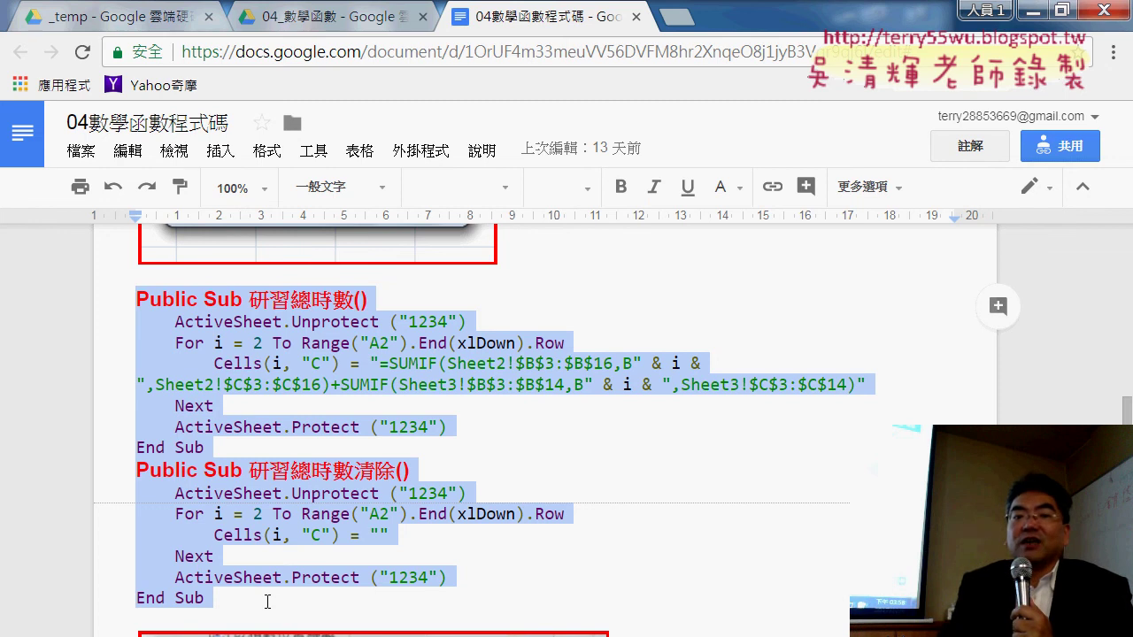
click(299, 20)
- Scroll the folder and select the 樂透彩中獎機率統計.xlsx and 樂透彩程式碼.docx files
scroll(478, 439, down, 3)
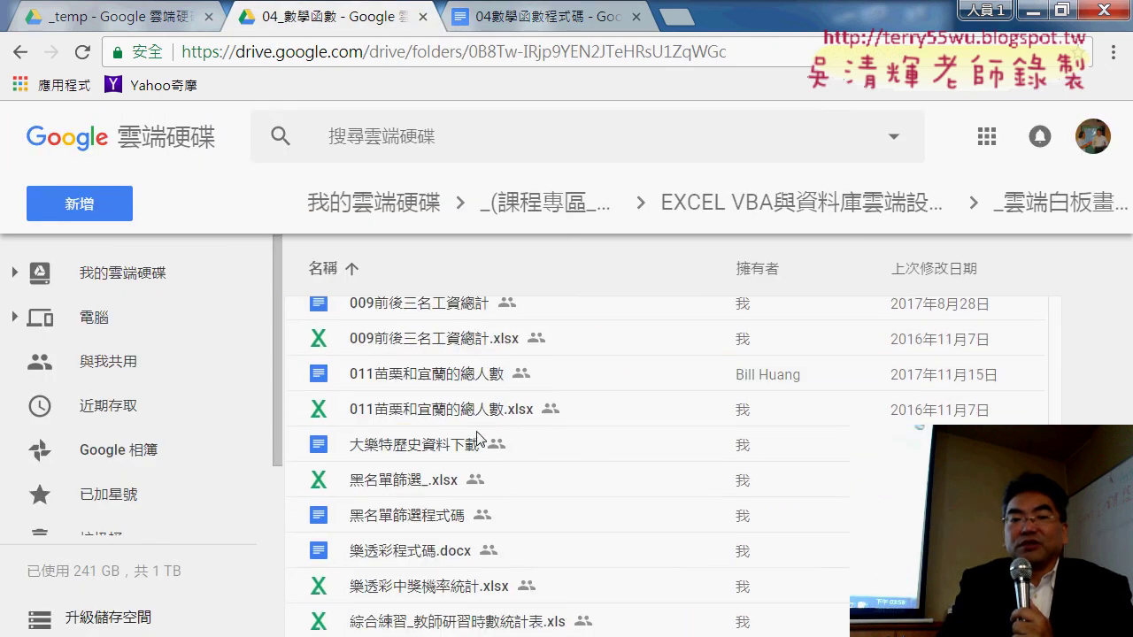
scroll(474, 447, down, 1)
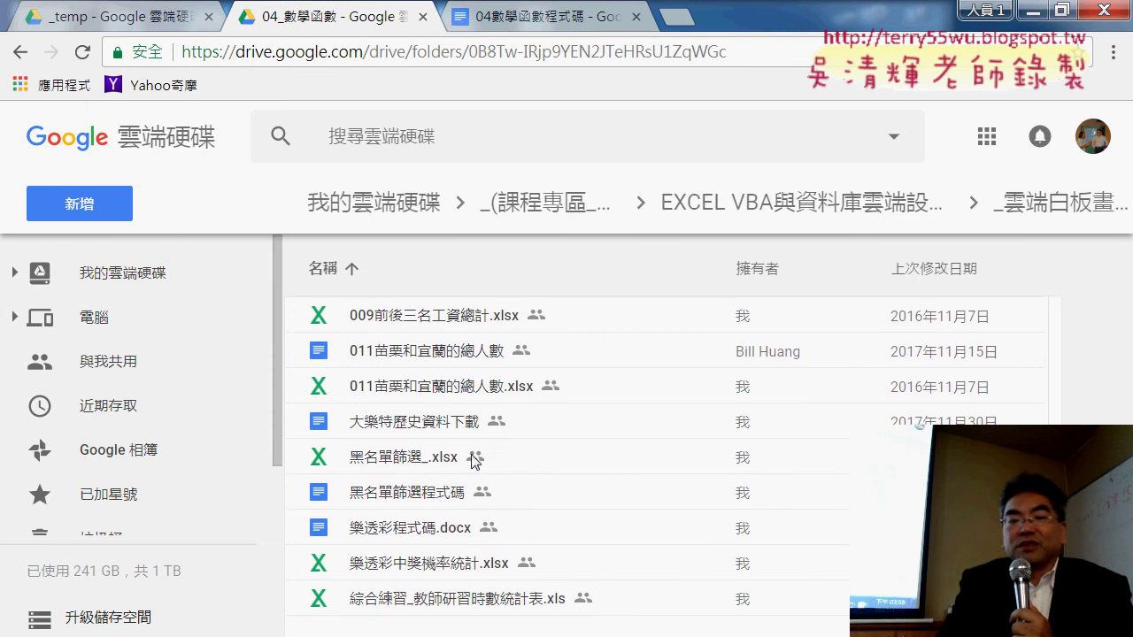
click(431, 578)
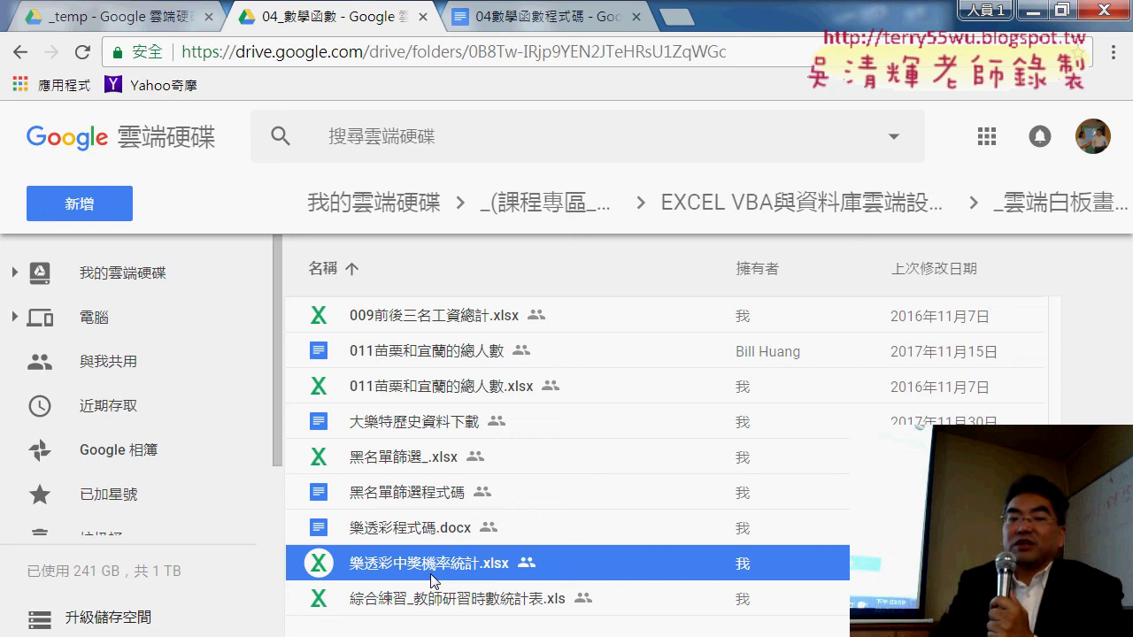
click(412, 529)
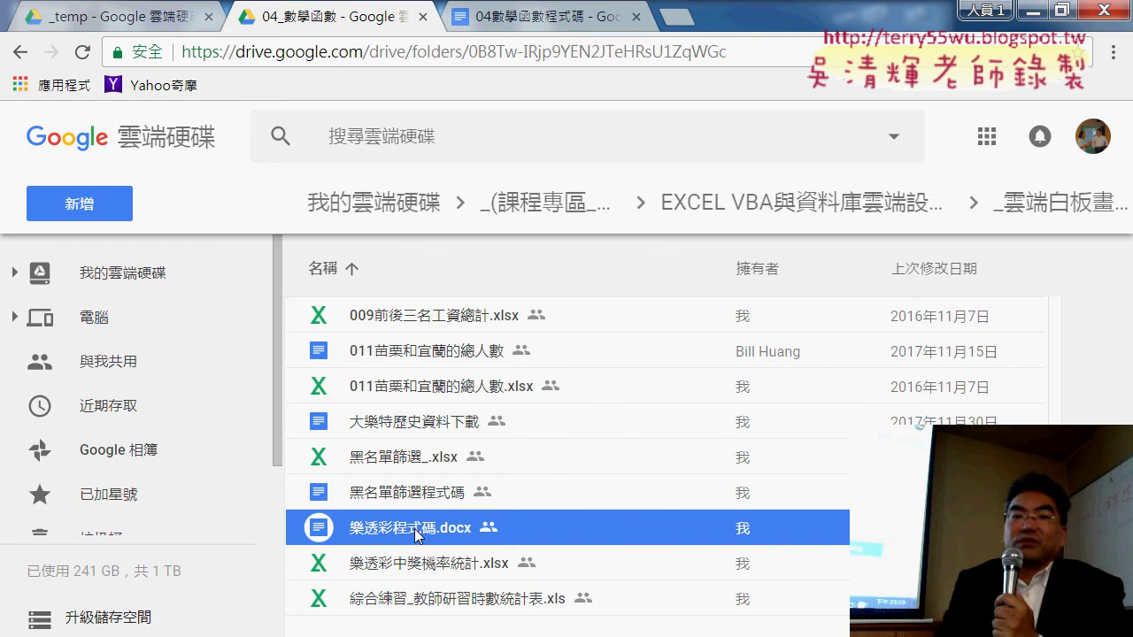
- Browse from the parent folder into 06_綜合高階函數範例 > 其他補充範例(89) > 01_入門
click(22, 53)
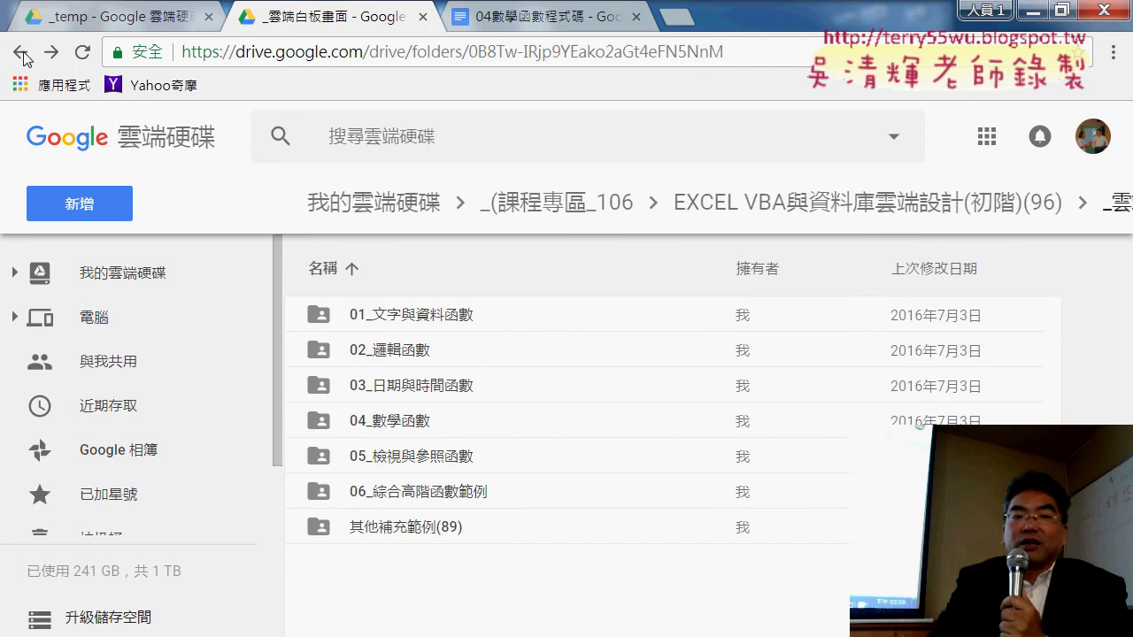
click(445, 502)
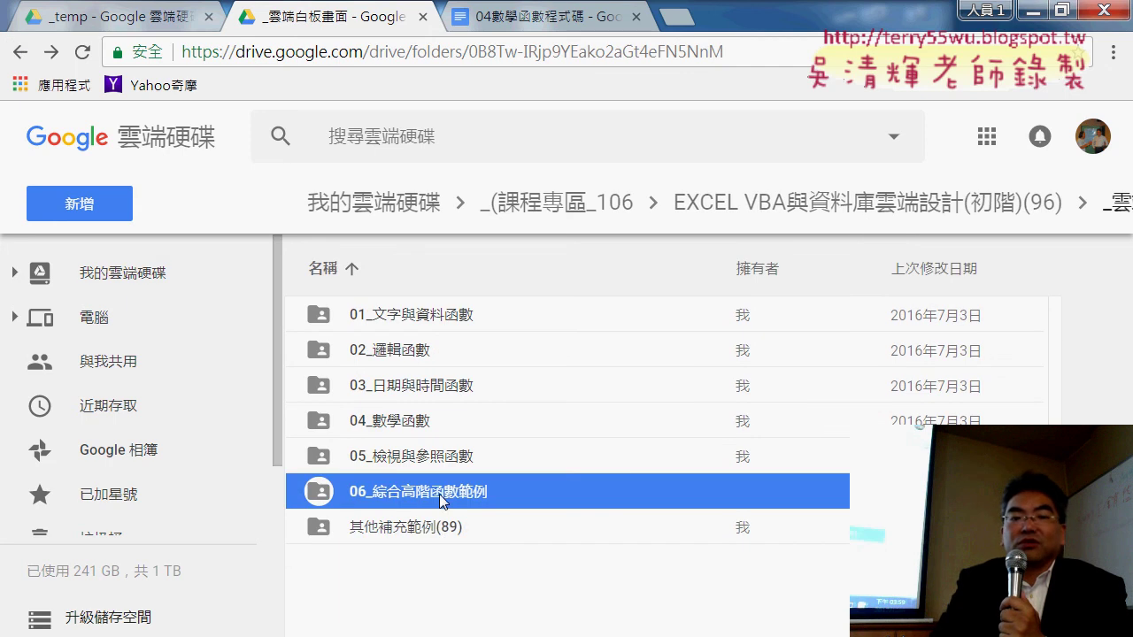
double_click(388, 501)
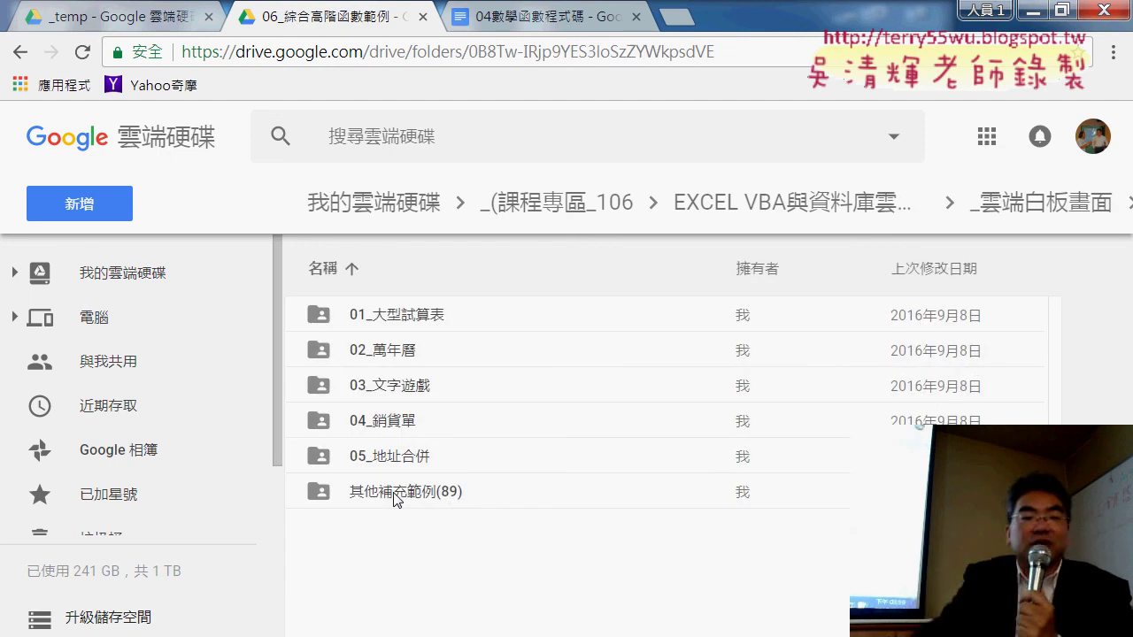
double_click(416, 498)
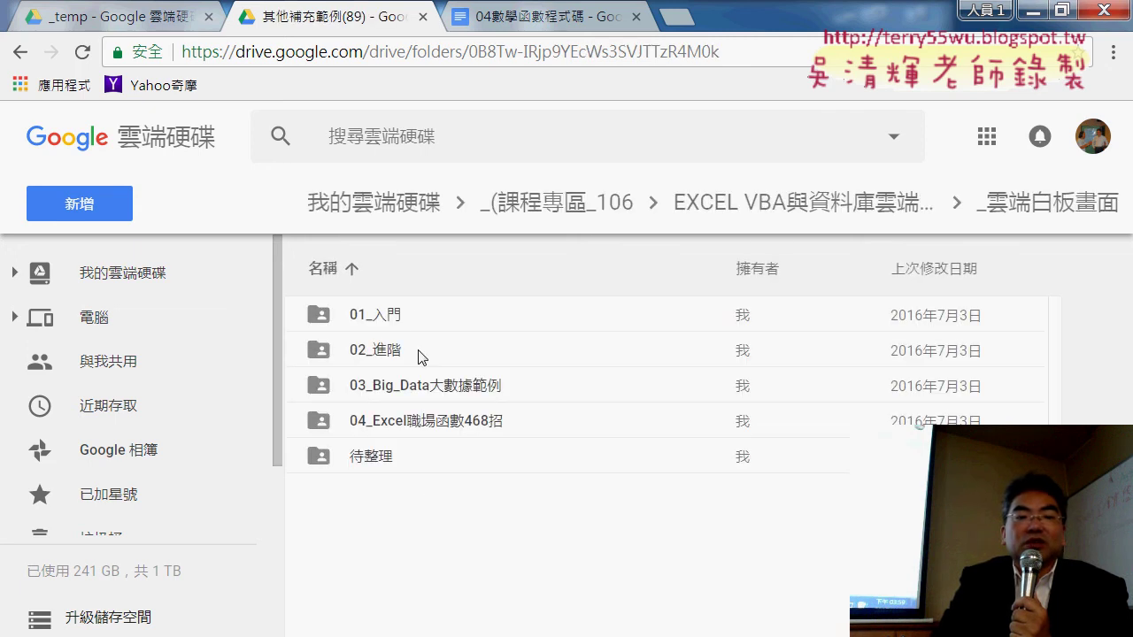
double_click(415, 317)
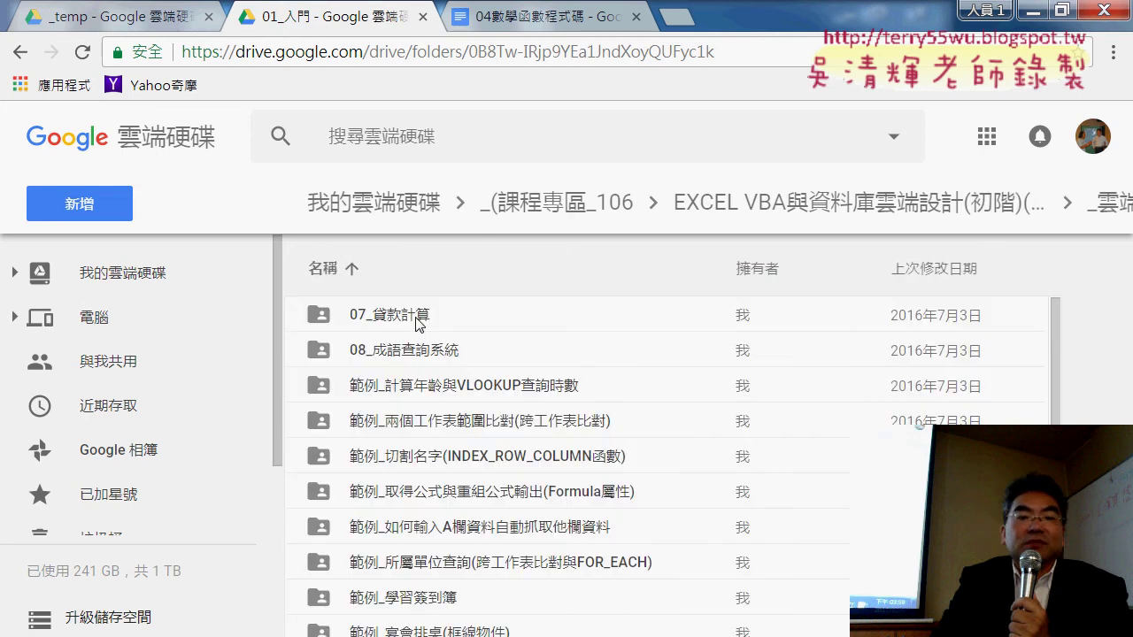
scroll(470, 330, down, 1)
scroll(531, 330, down, 2)
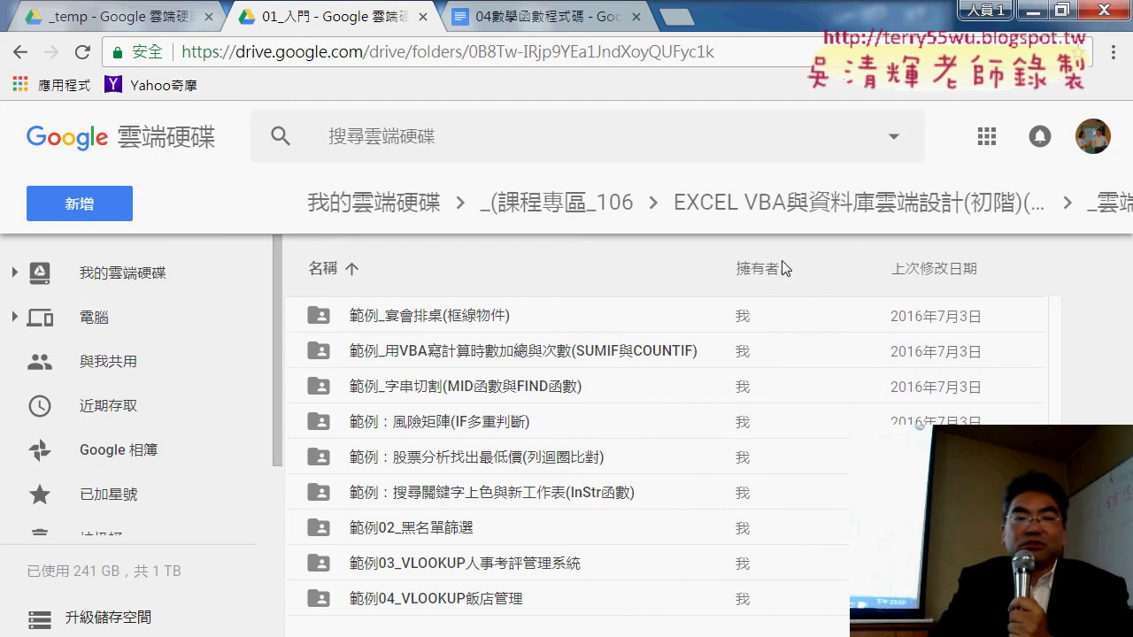
- Go back up two folders, then return to the _temp tab with the uploaded .xls
click(17, 52)
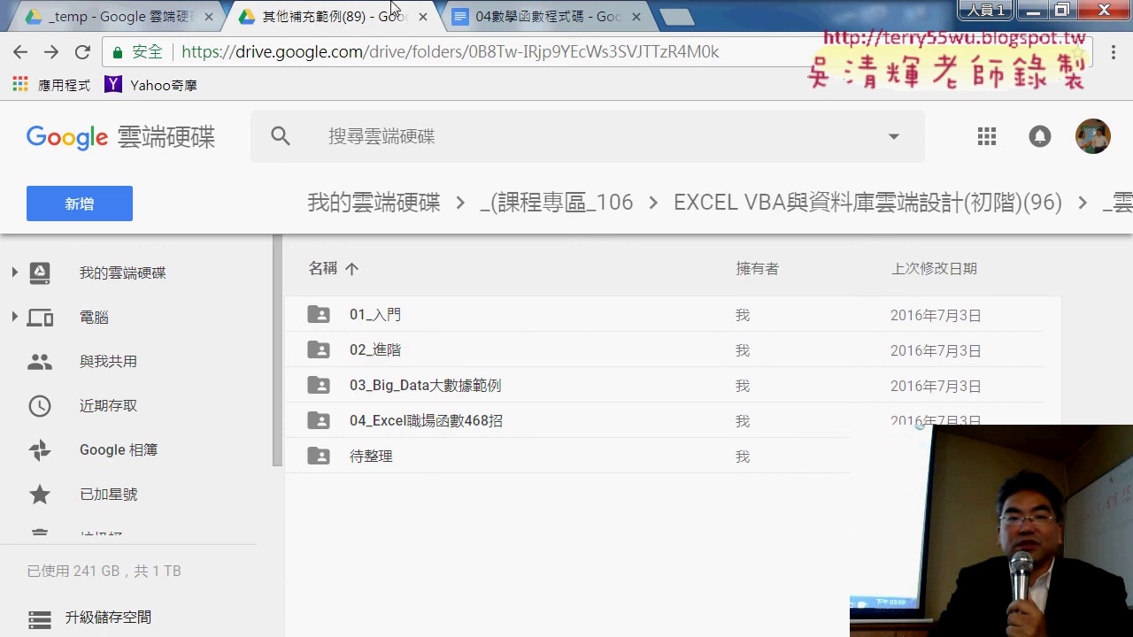
click(19, 53)
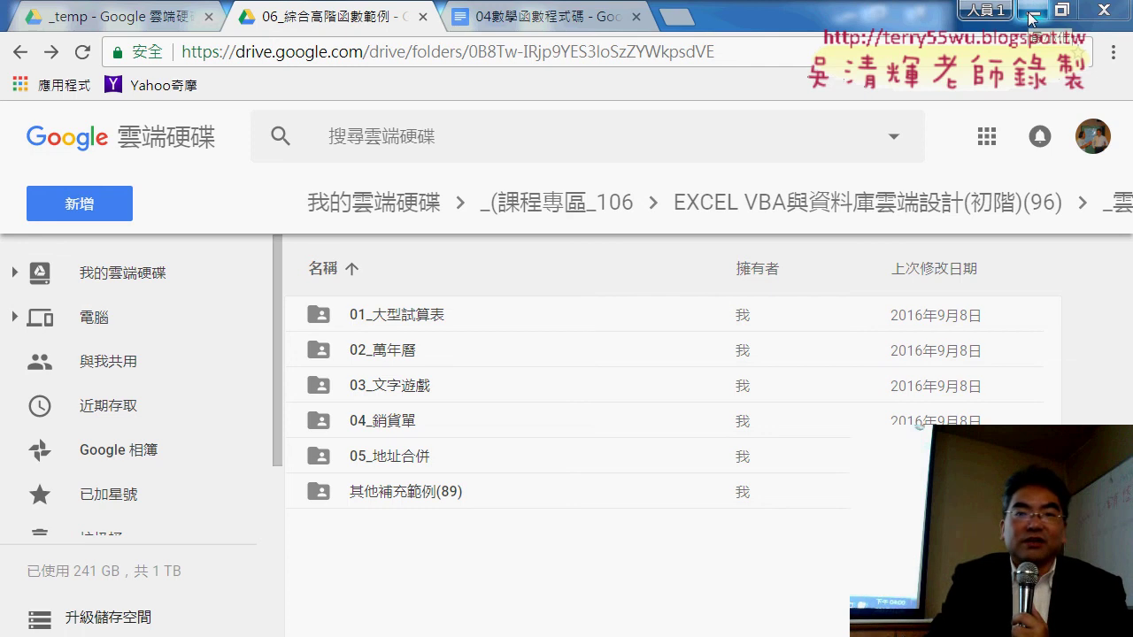
click(132, 18)
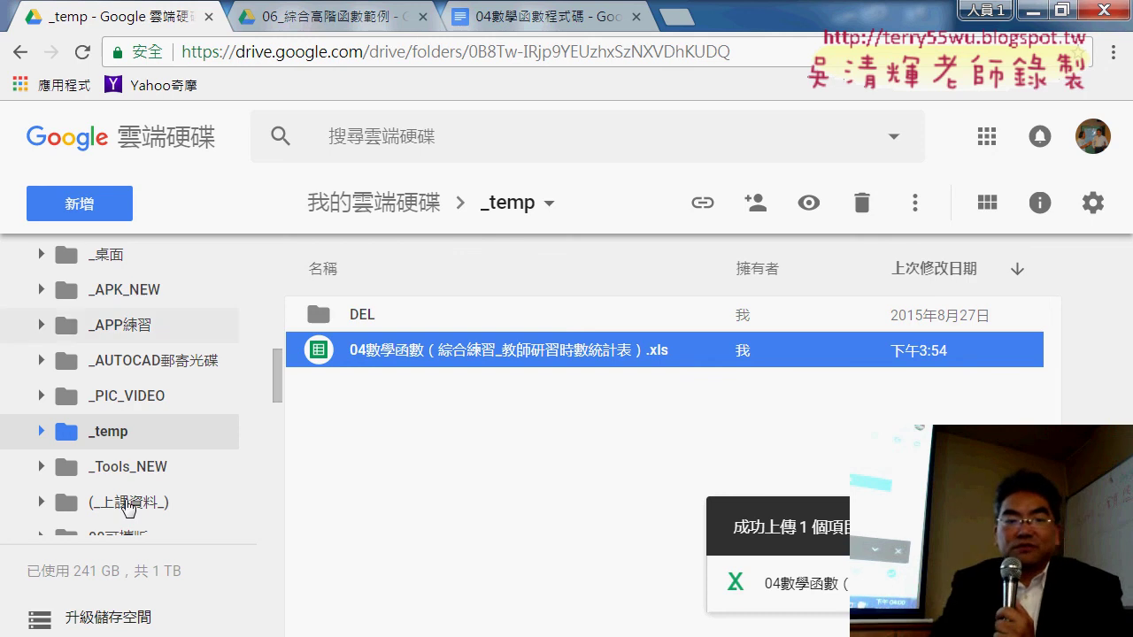
- Minimize the Google Drive browser to bring the 04數學函數 Explorer folder forward
mouse_move(135, 620)
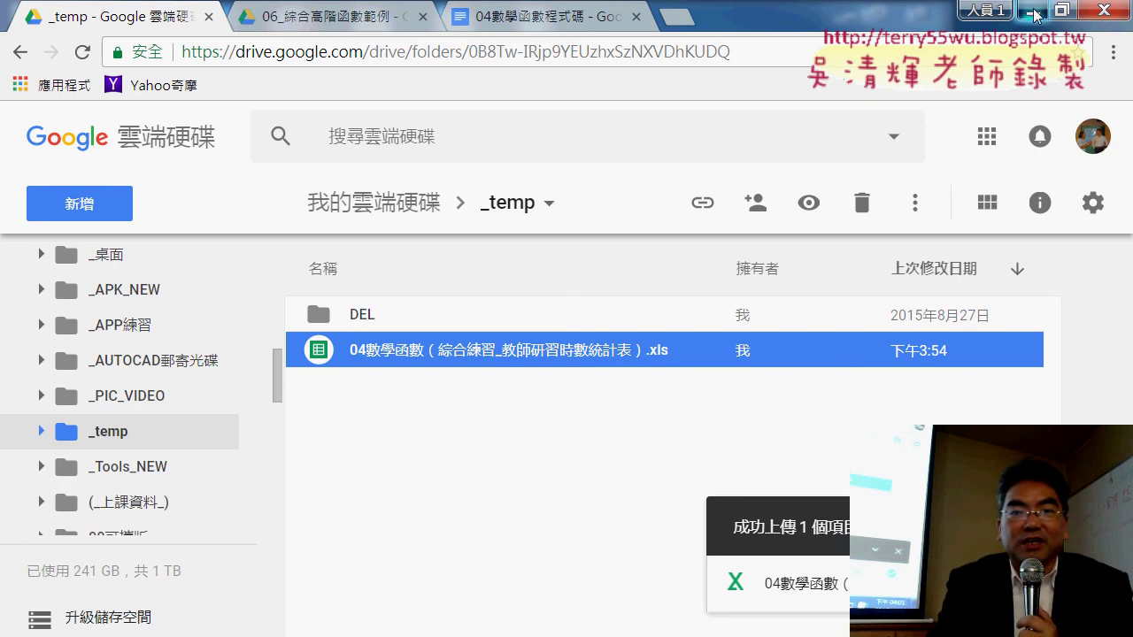
click(1033, 12)
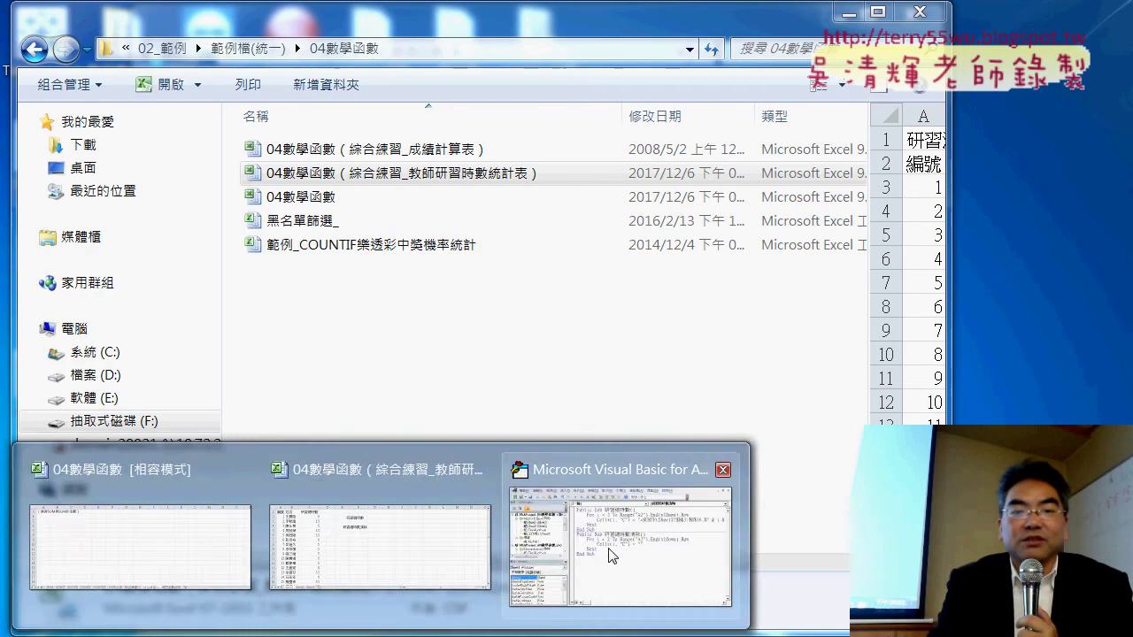
- Switch to the teacher-hours workbook and open its Visual Basic editor from the Developer tab
click(622, 541)
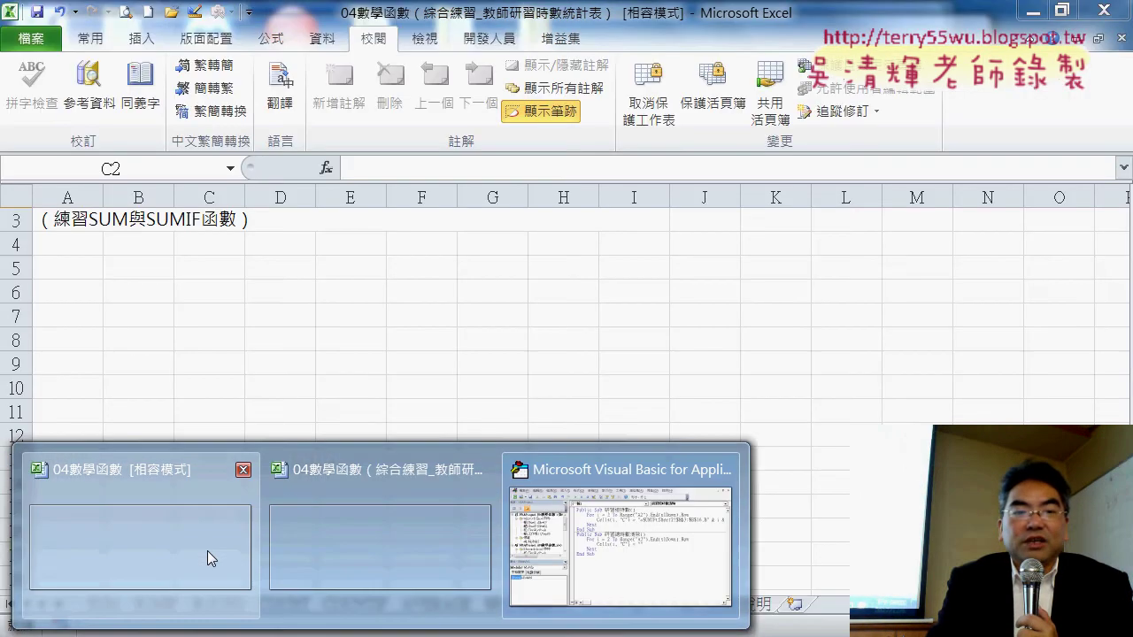
click(208, 558)
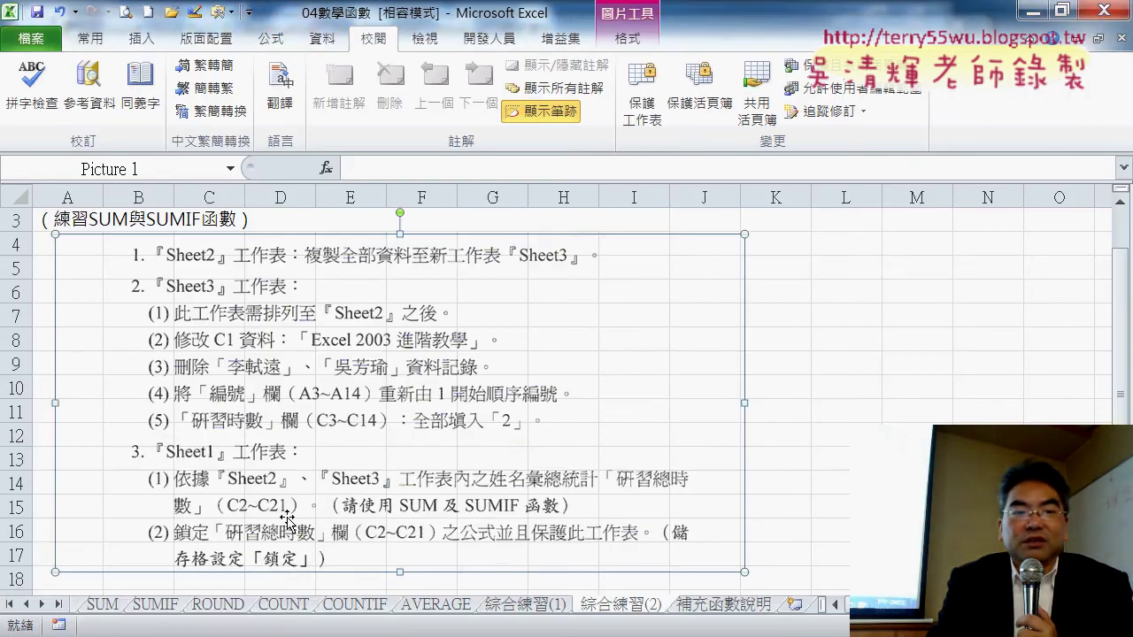
click(382, 549)
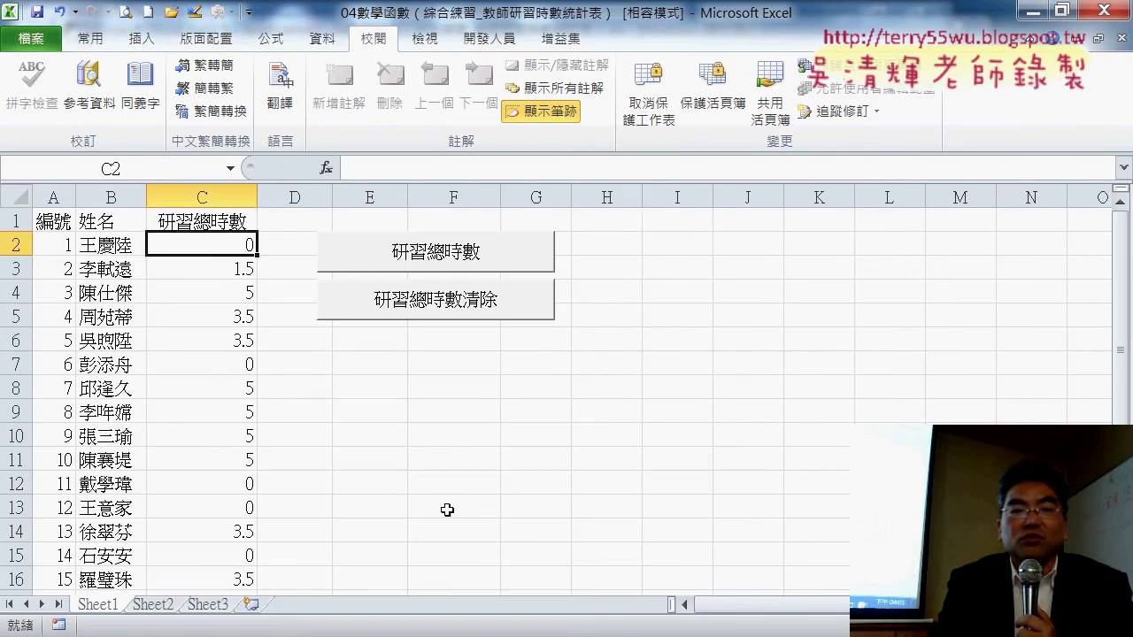
click(673, 316)
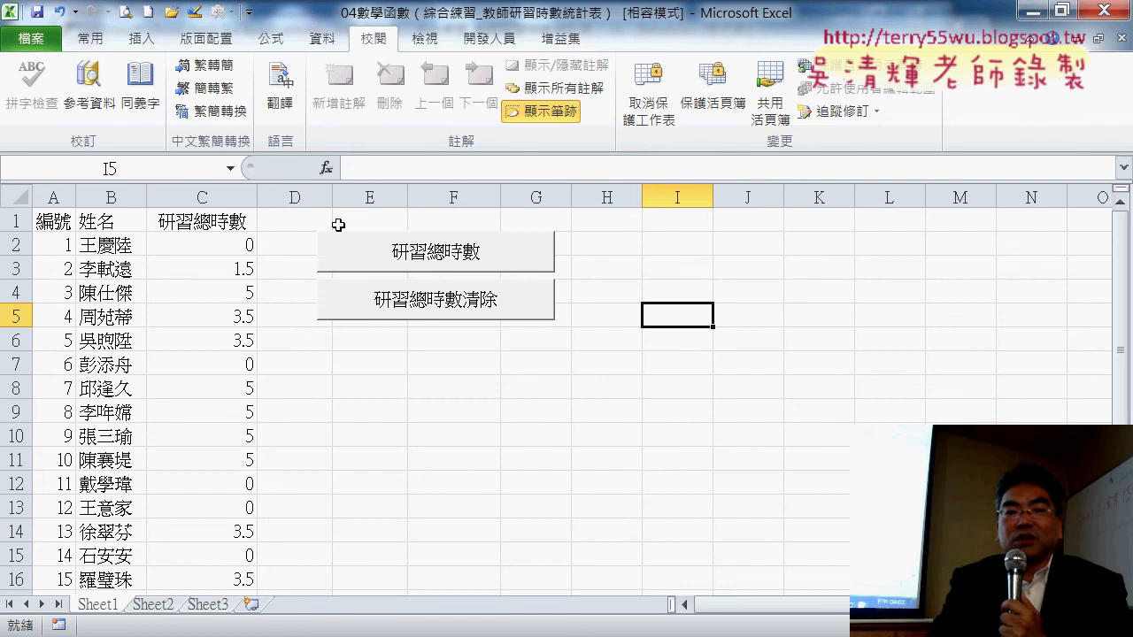
click(243, 251)
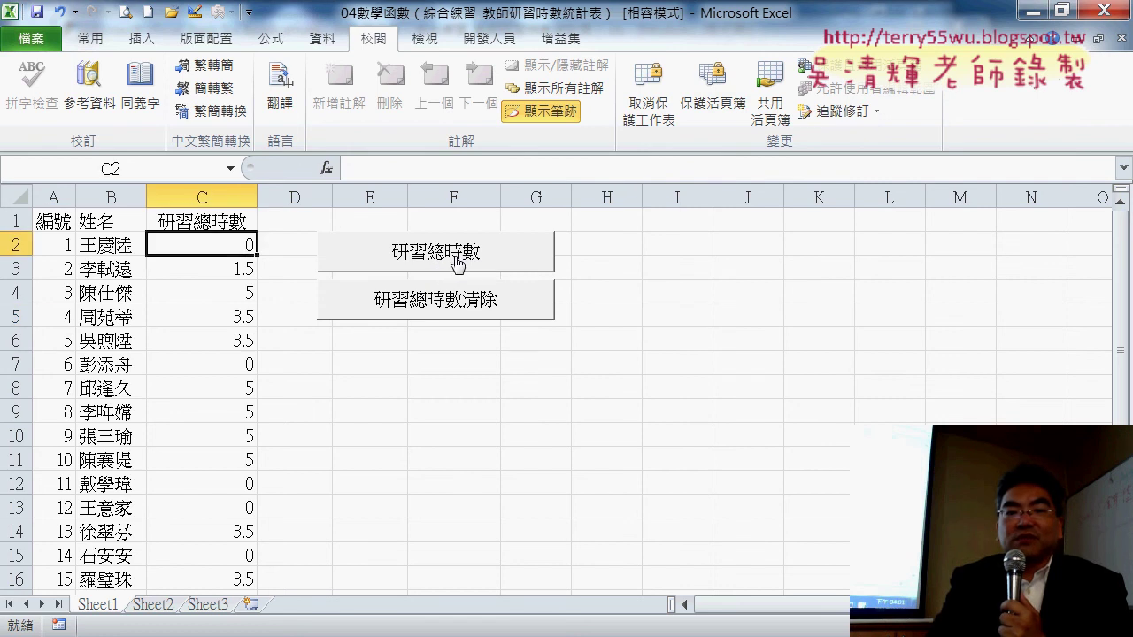
click(684, 316)
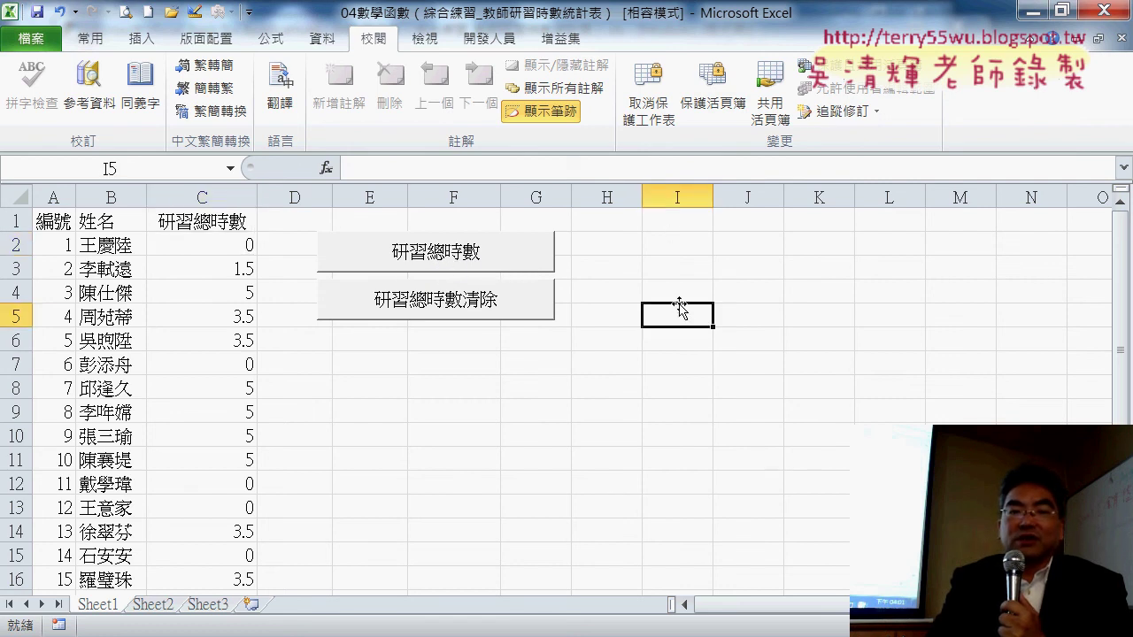
click(489, 38)
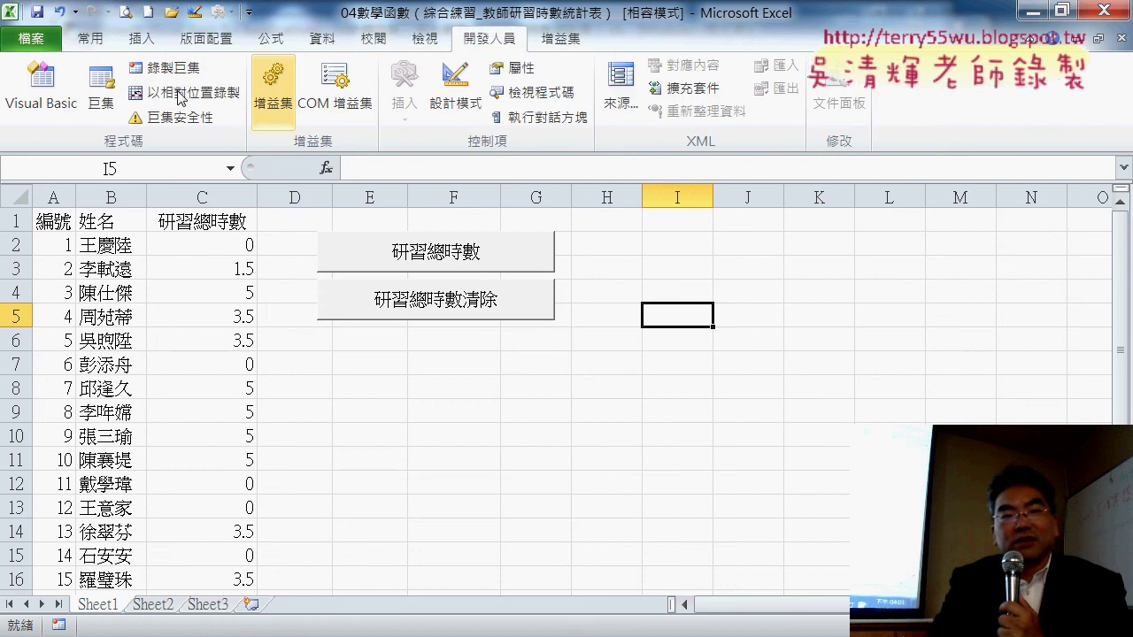
click(46, 97)
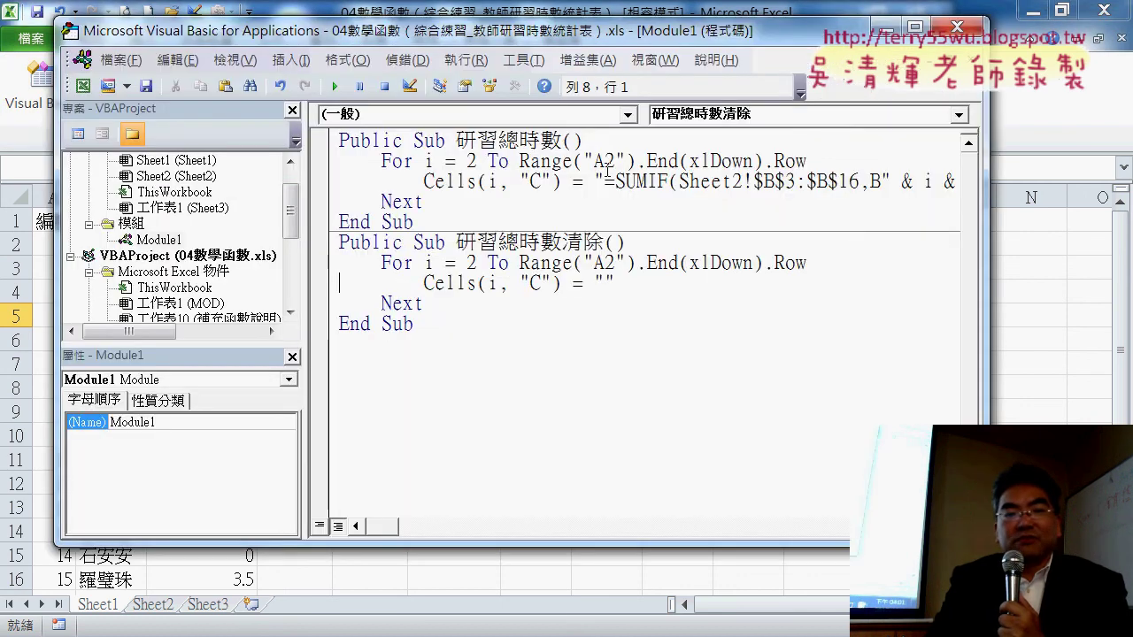
- Add an ActiveSheet.Unprotect line with the sheet password under the 研習總時數 Sub header
click(607, 142)
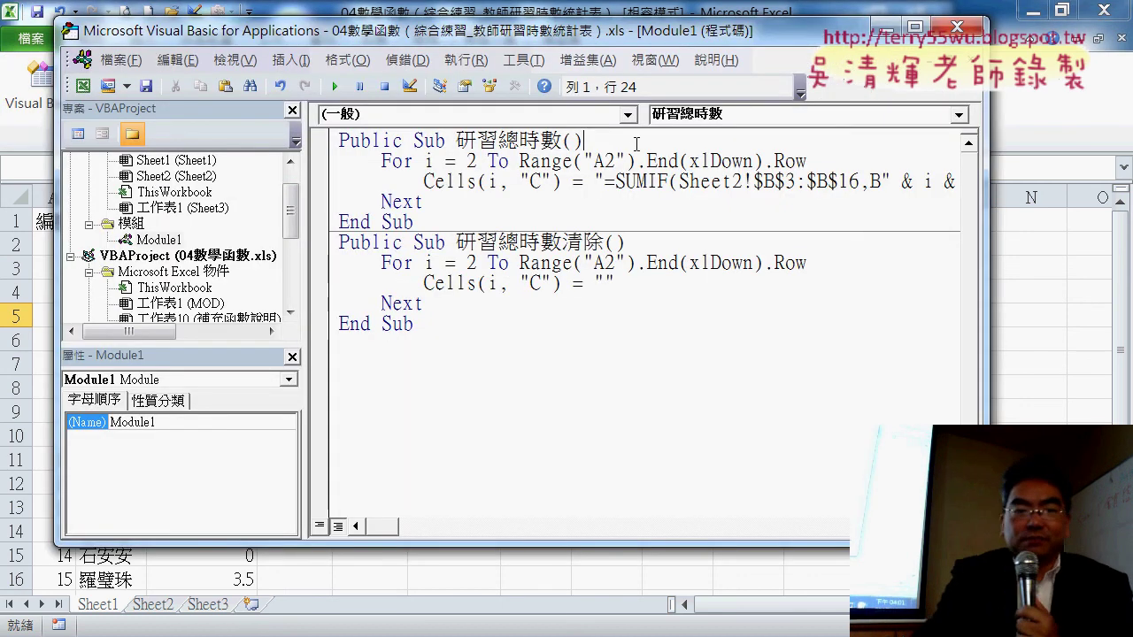
key(Return)
key(Tab)
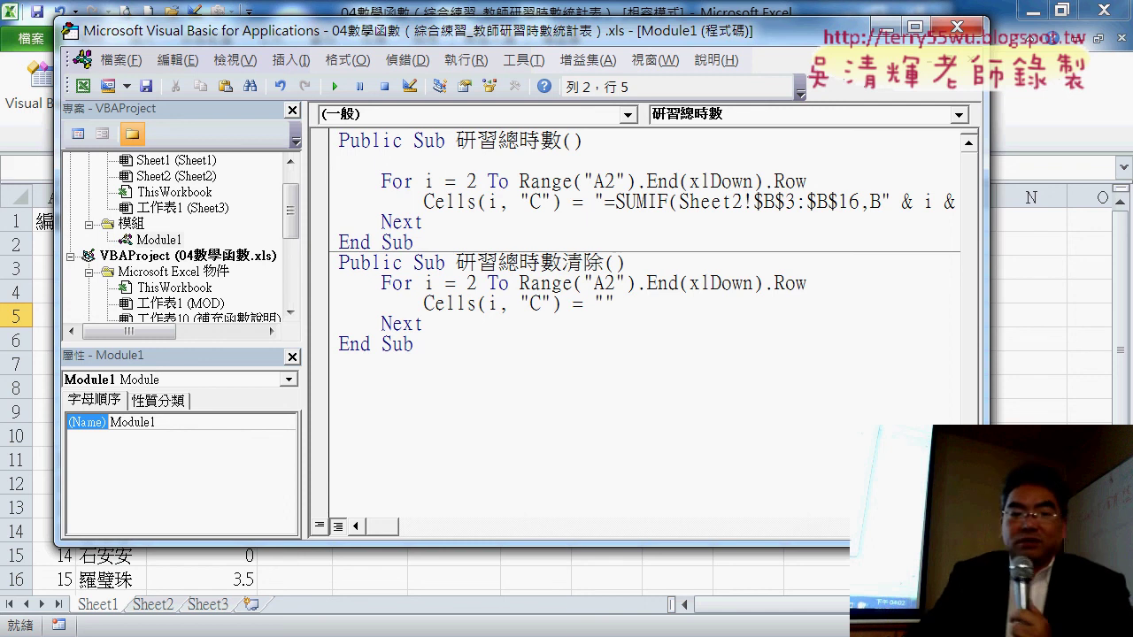
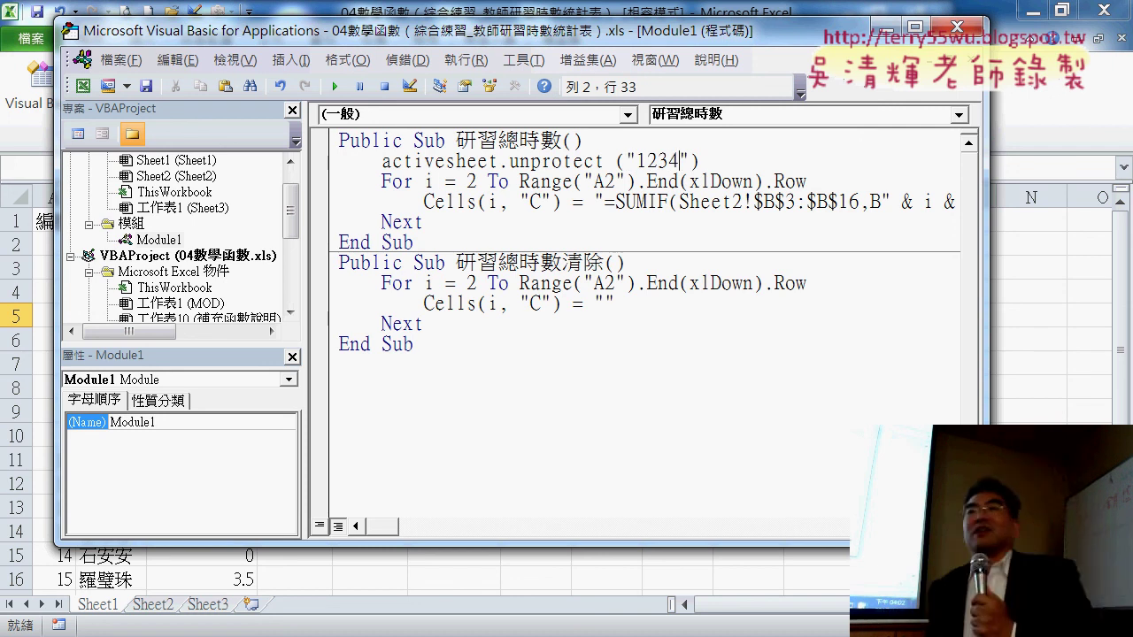
click(509, 382)
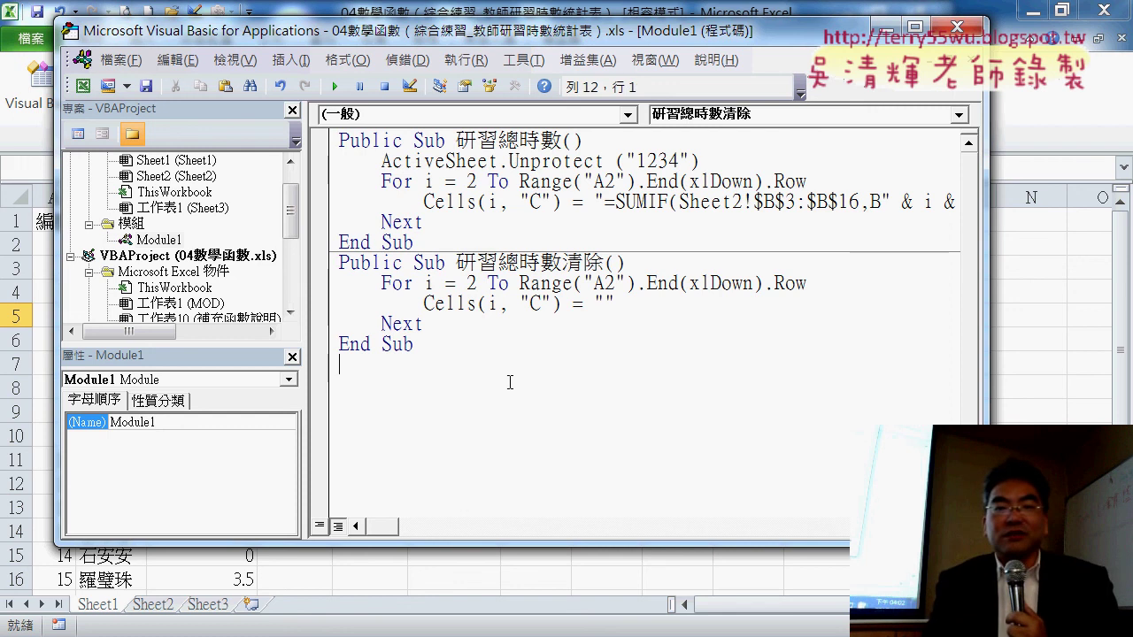
- Copy the Unprotect line below Next and delete 'Un' so it reads ActiveSheet.Protect
drag(382, 161, 700, 162)
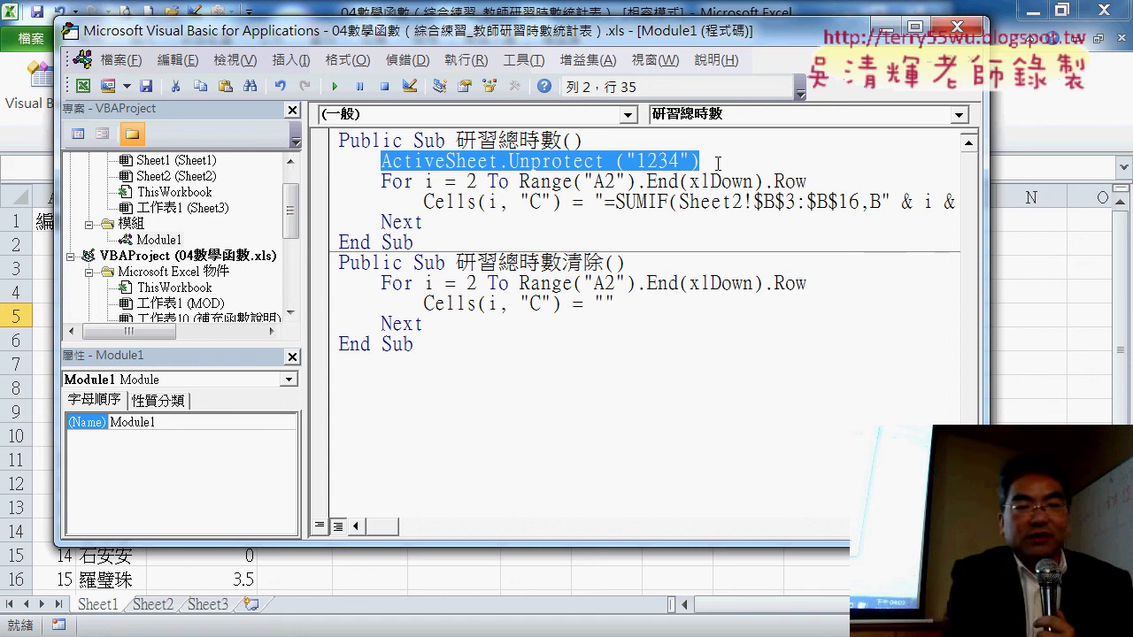
click(449, 215)
key(Return)
key(ctrl+v)
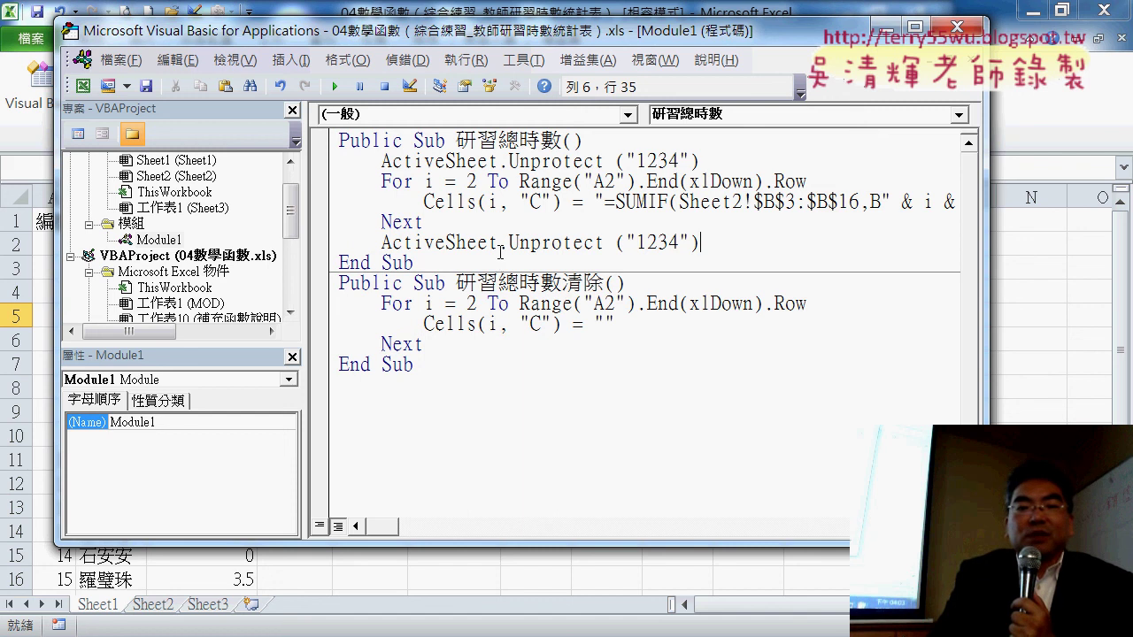
drag(508, 242, 523, 237)
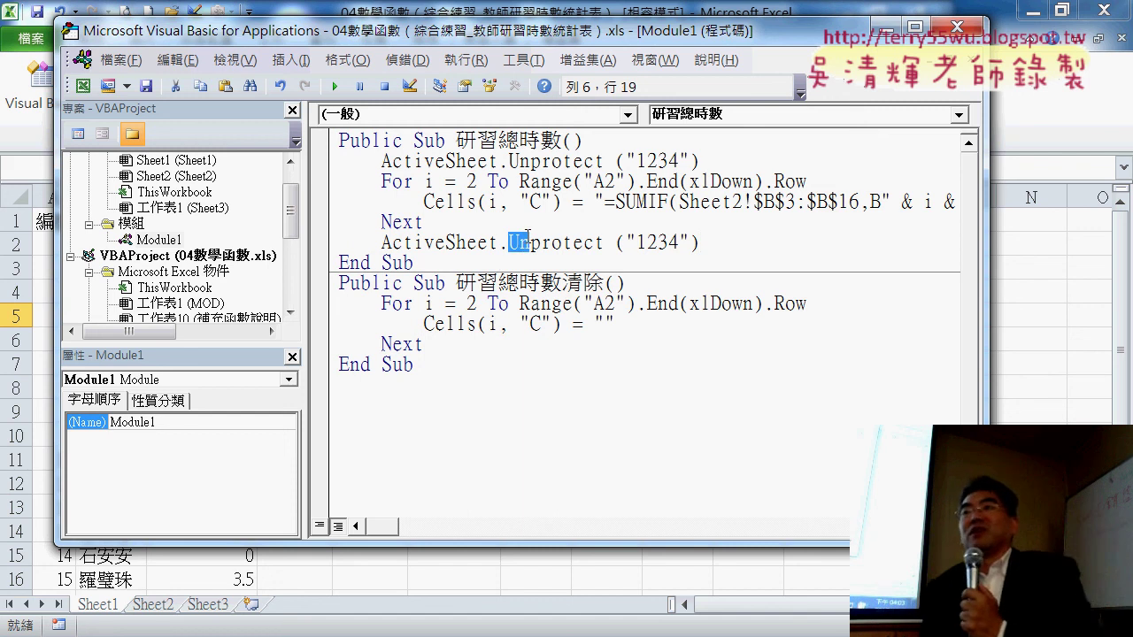
key(Delete)
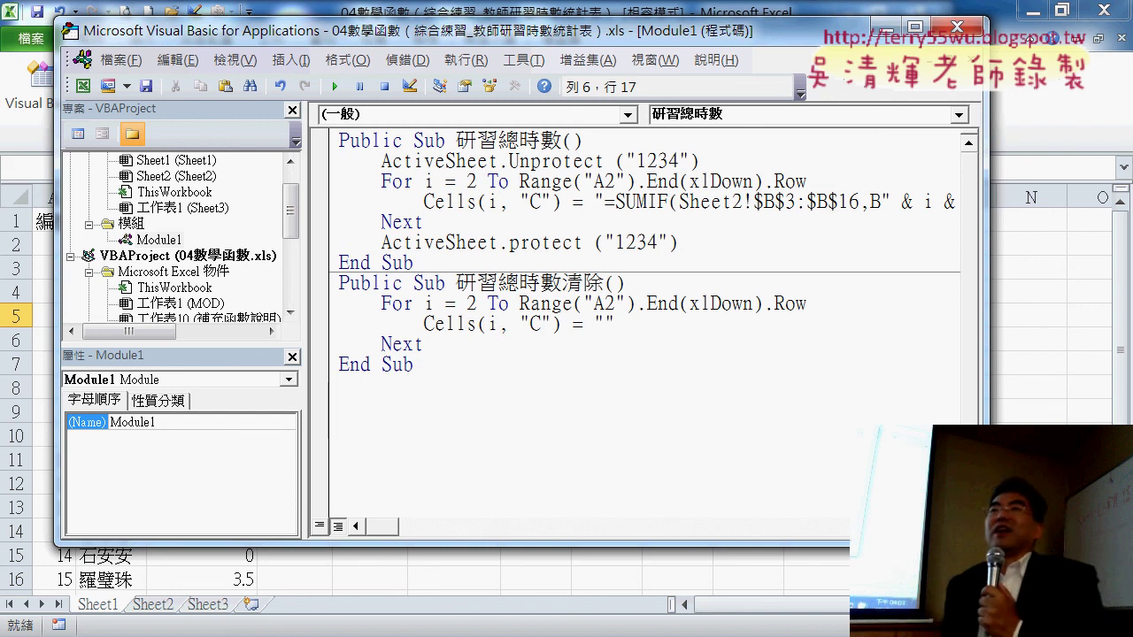
click(561, 499)
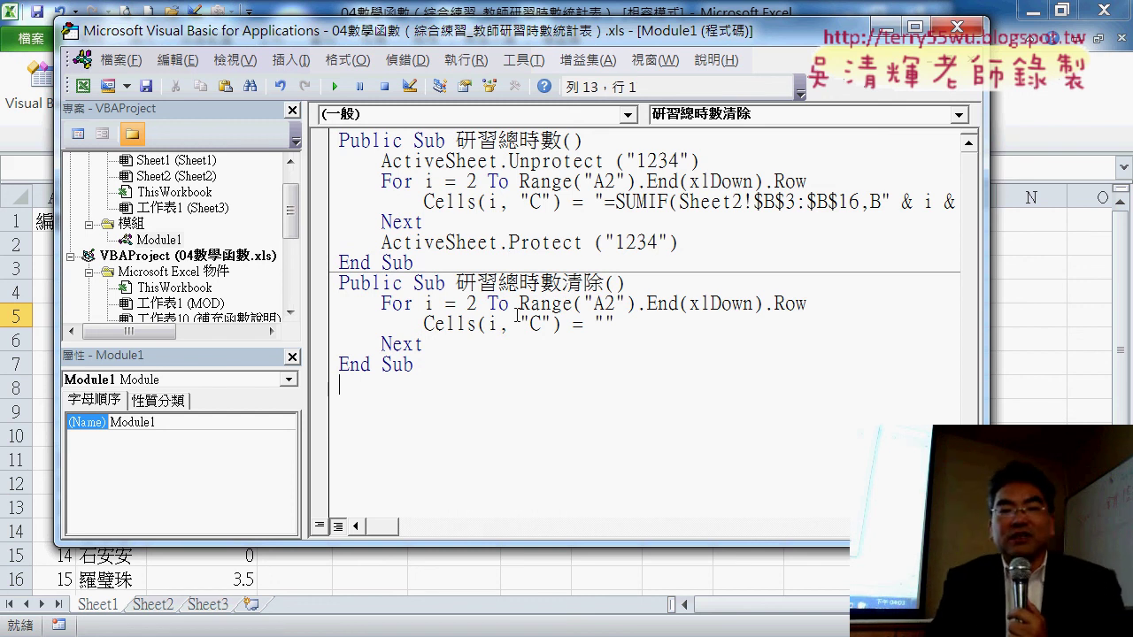
- Paste the ActiveSheet.Unprotect line onto a new indented line under the 研習總時數清除 header
click(674, 279)
key(Return)
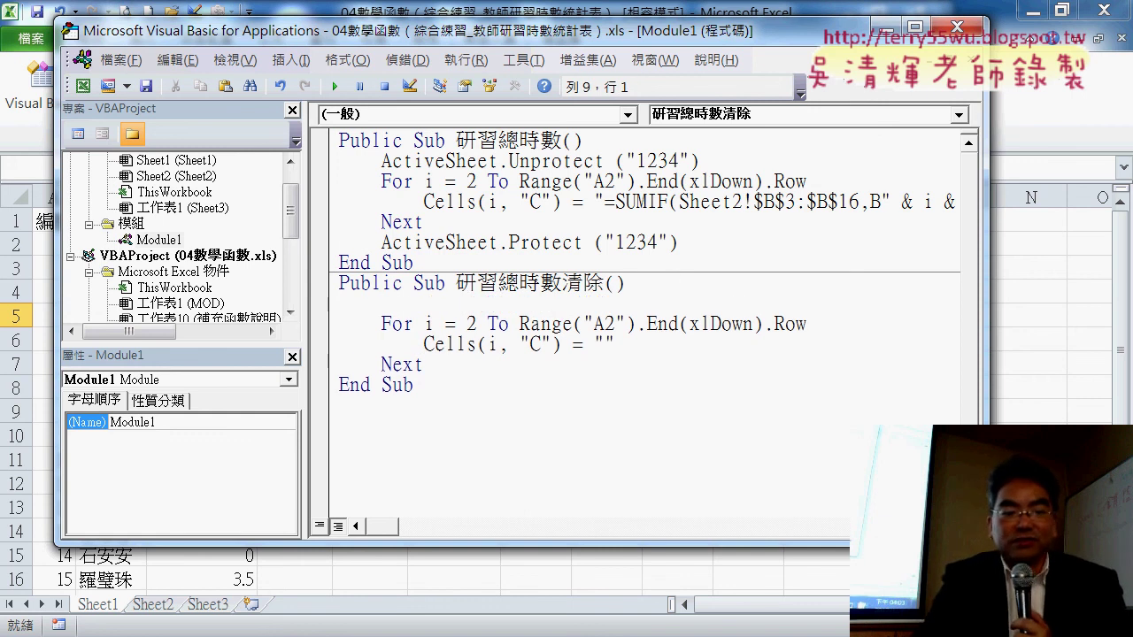
key(Tab)
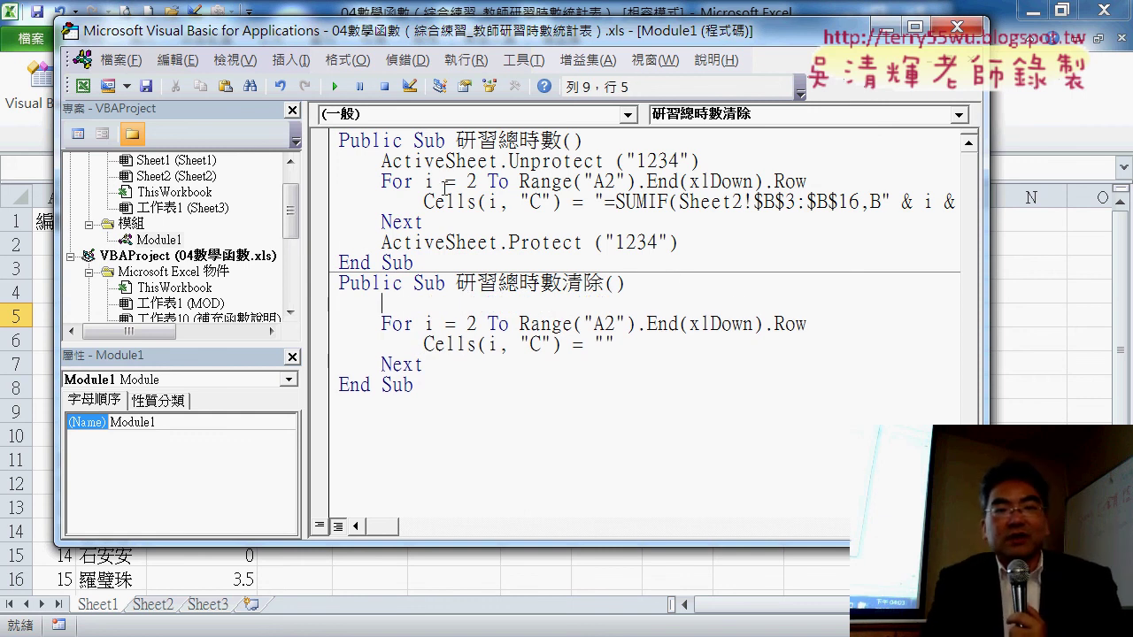
drag(378, 162, 689, 162)
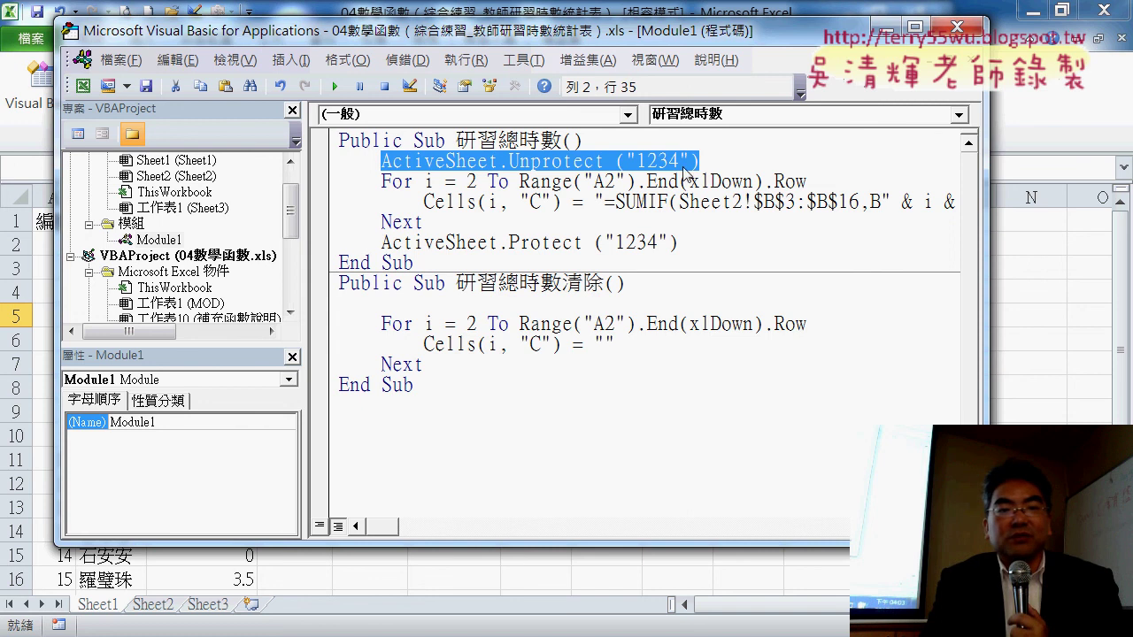
click(391, 308)
key(ctrl+v)
- Copy the ActiveSheet.Protect line onto a new line after Next in 研習總時數清除
click(463, 365)
key(Return)
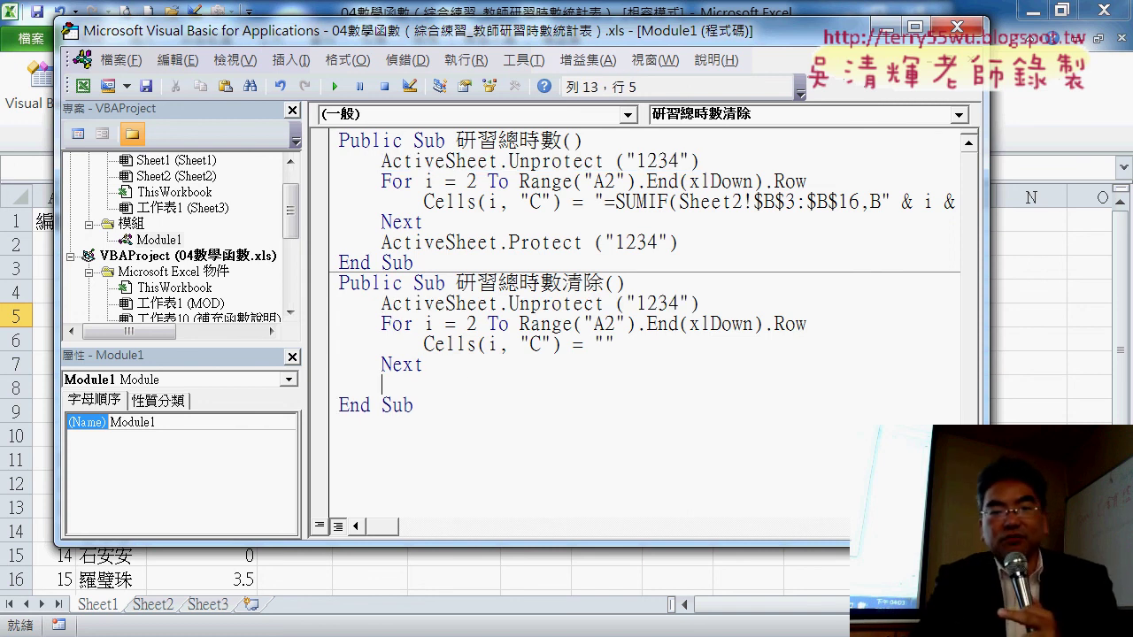
mouse_move(678, 242)
mouse_down()
mouse_move(387, 242)
mouse_move(407, 390)
mouse_up()
click(886, 423)
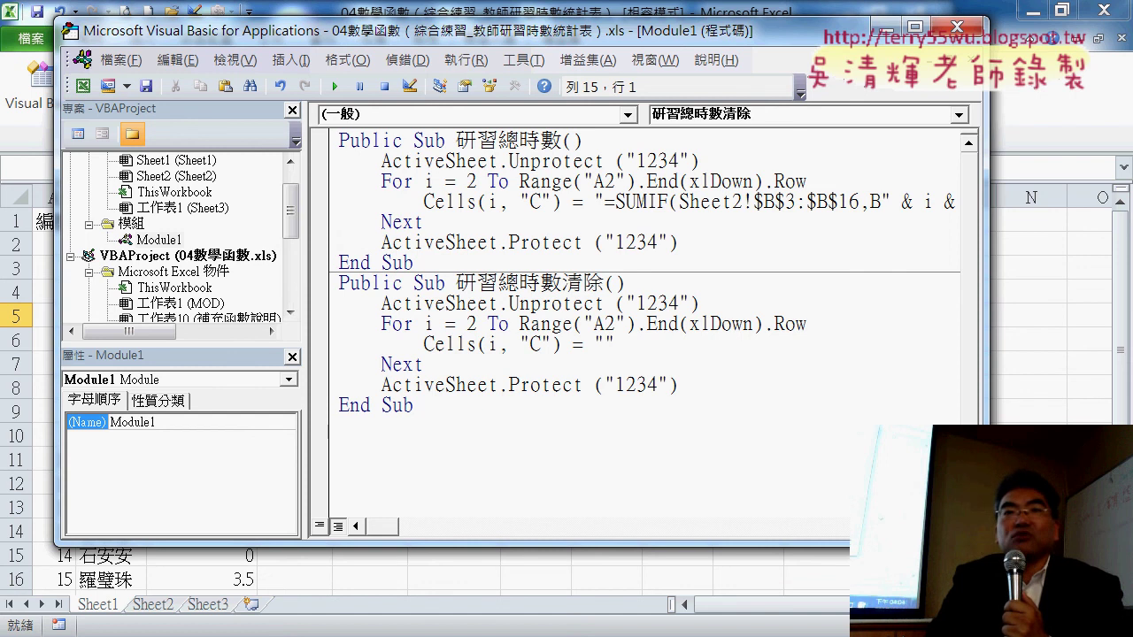
- Run 研習總時數清除 to empty column C, then 研習總時數 to refill the totals
click(1031, 436)
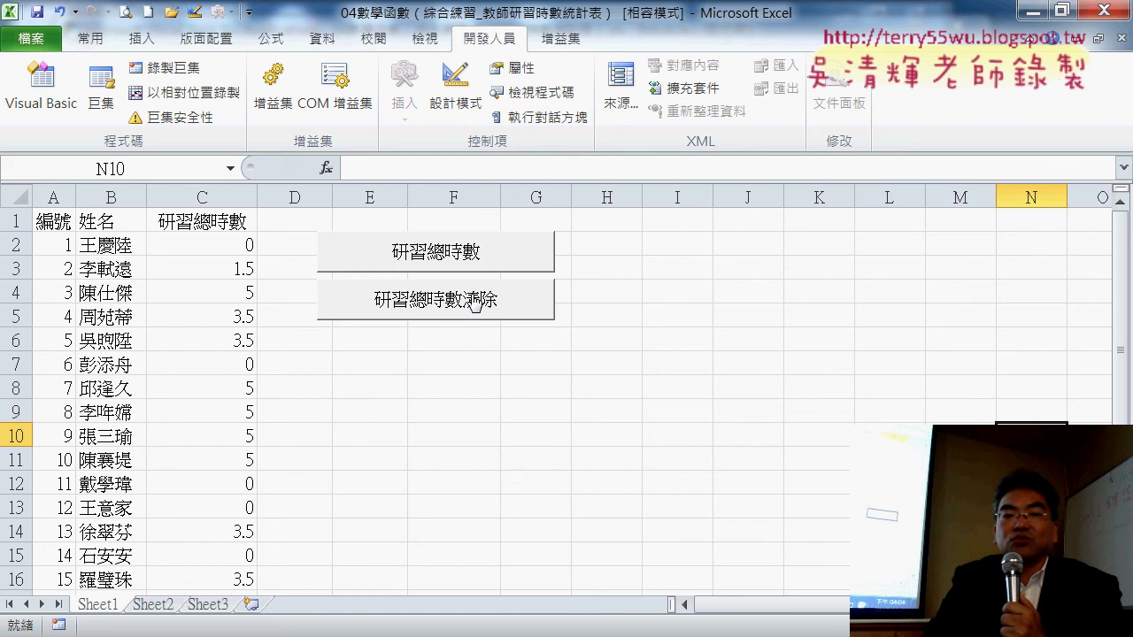
click(476, 304)
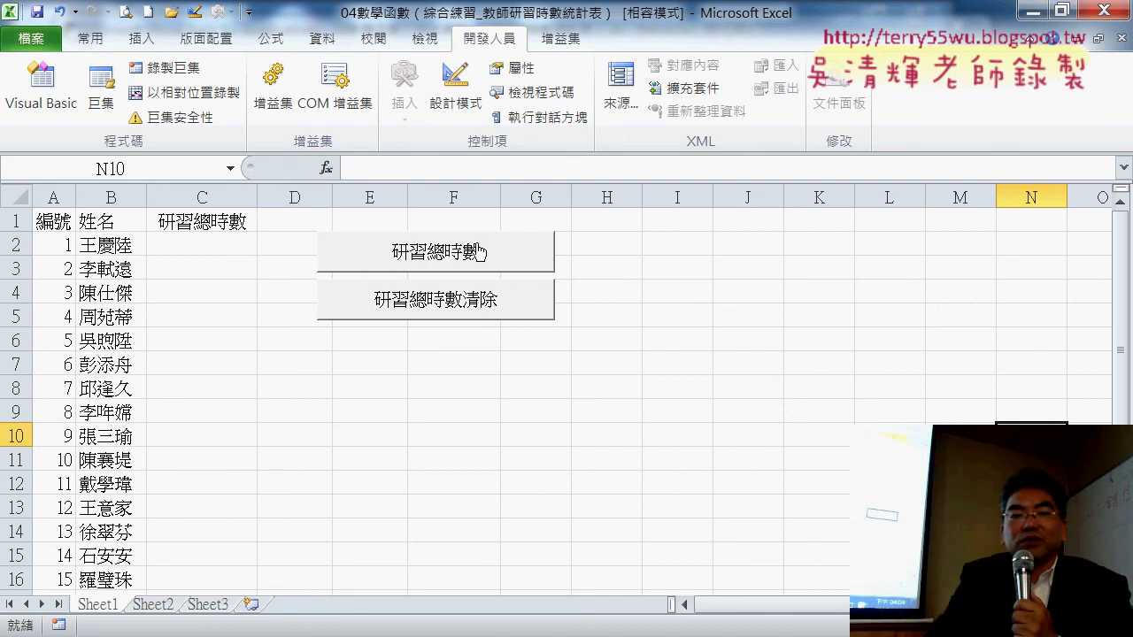
click(478, 252)
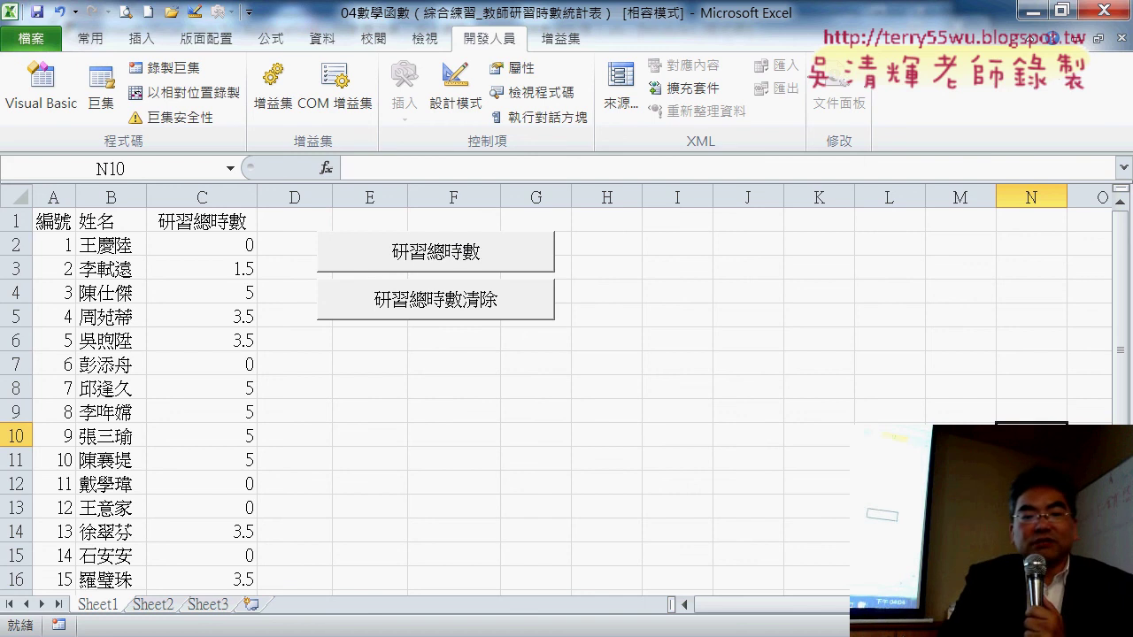
- Move the code window aside and show the Review tab's sheet protection commands
click(610, 504)
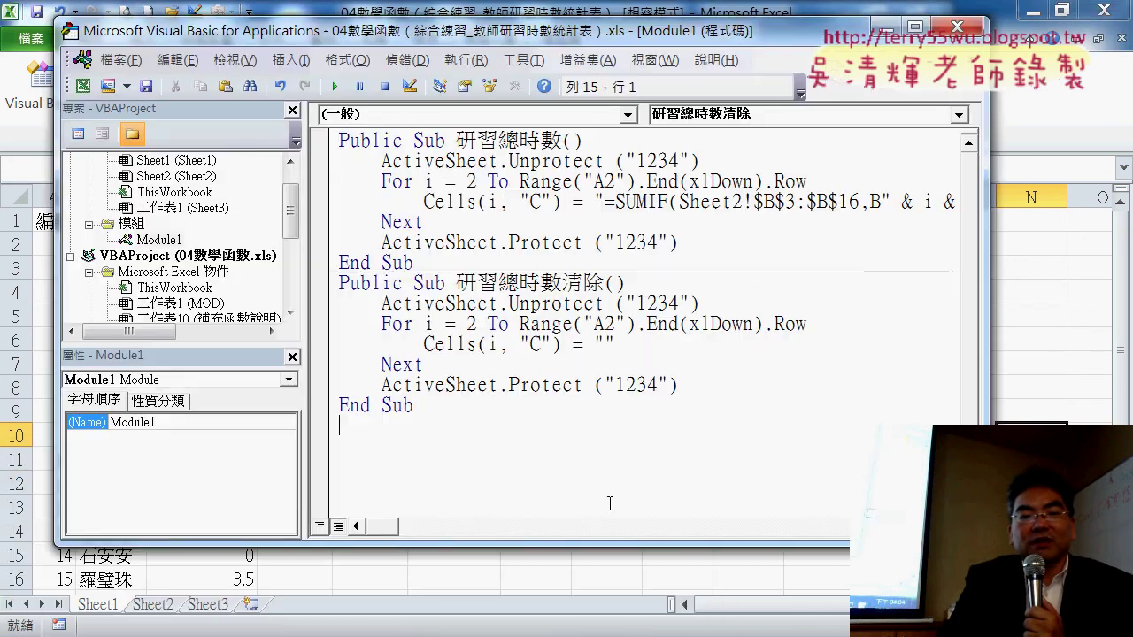
mouse_move(531, 37)
mouse_down()
mouse_move(686, 243)
mouse_move(623, 219)
mouse_up()
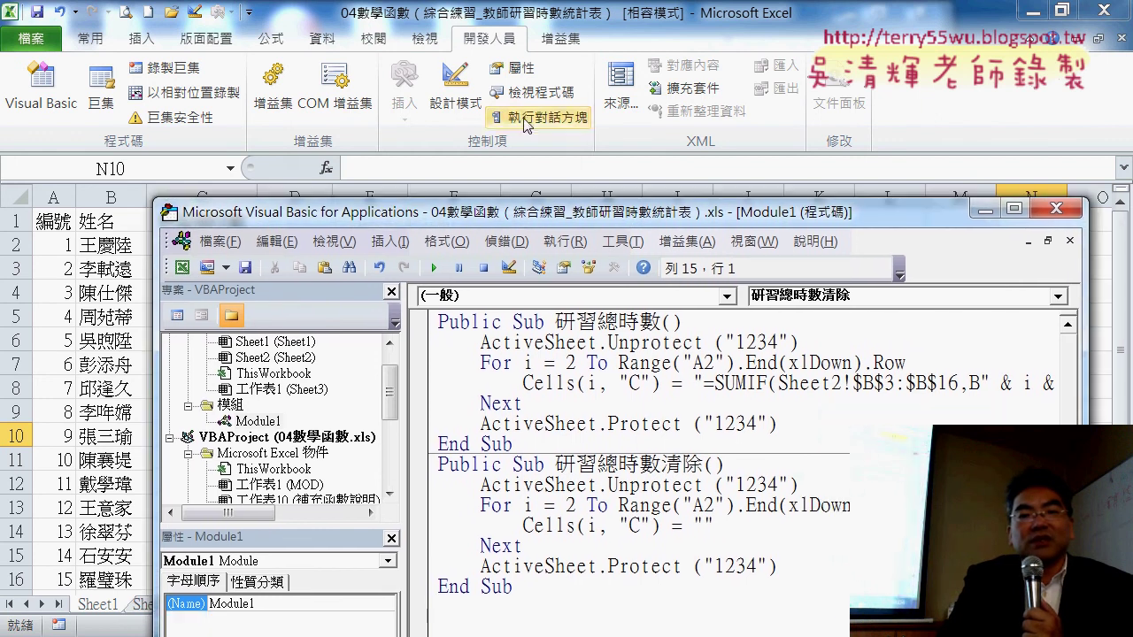
click(378, 44)
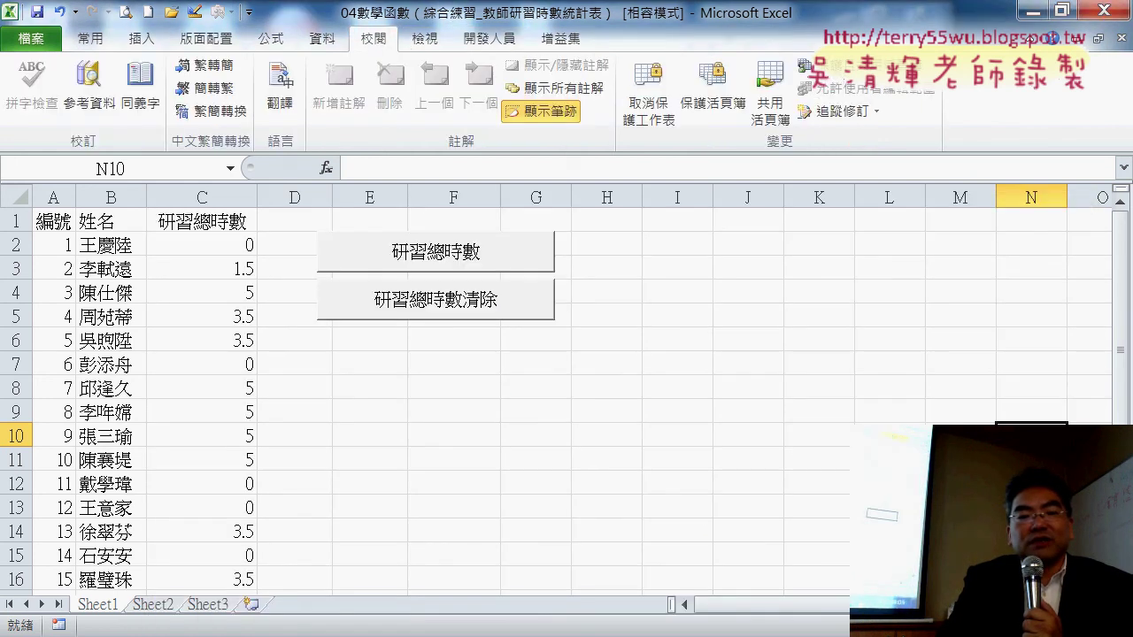
click(611, 450)
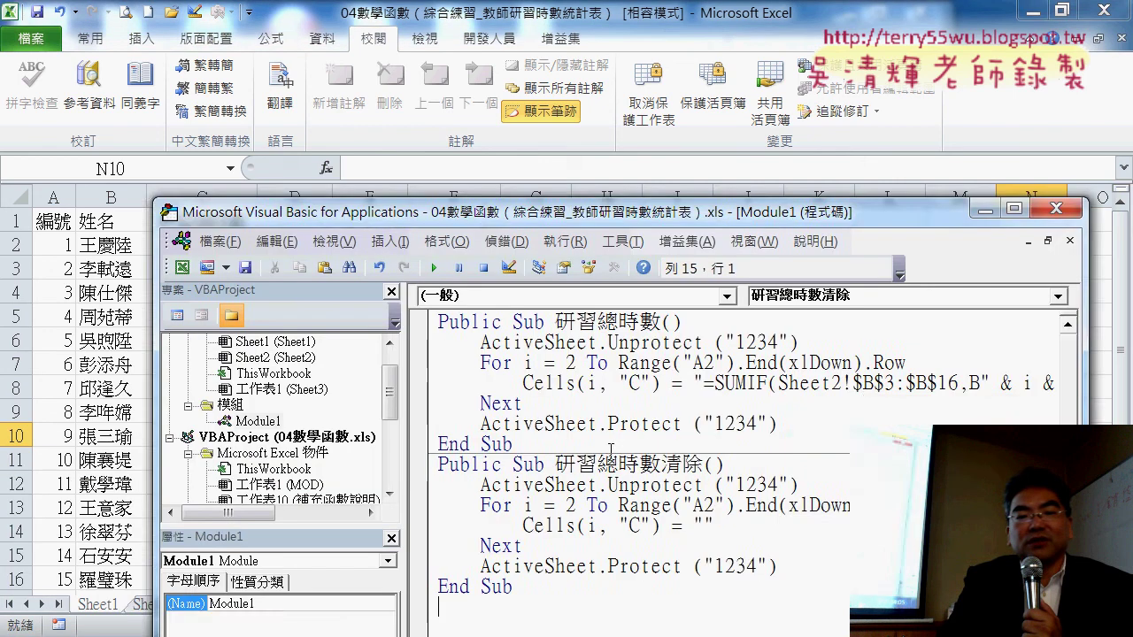
drag(627, 218, 584, 289)
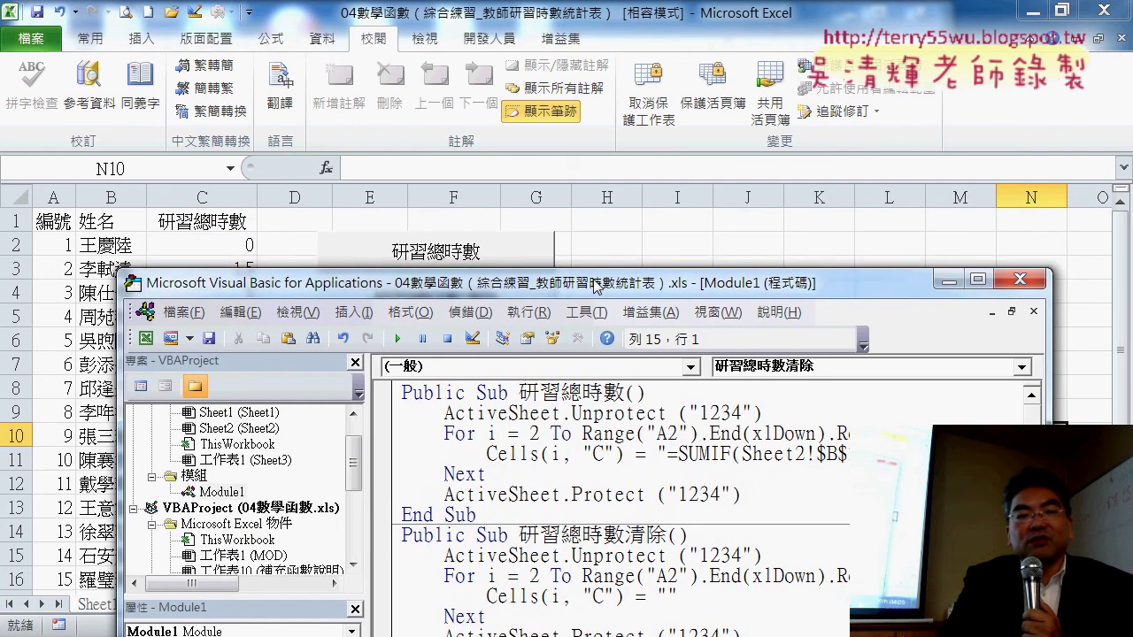
click(237, 242)
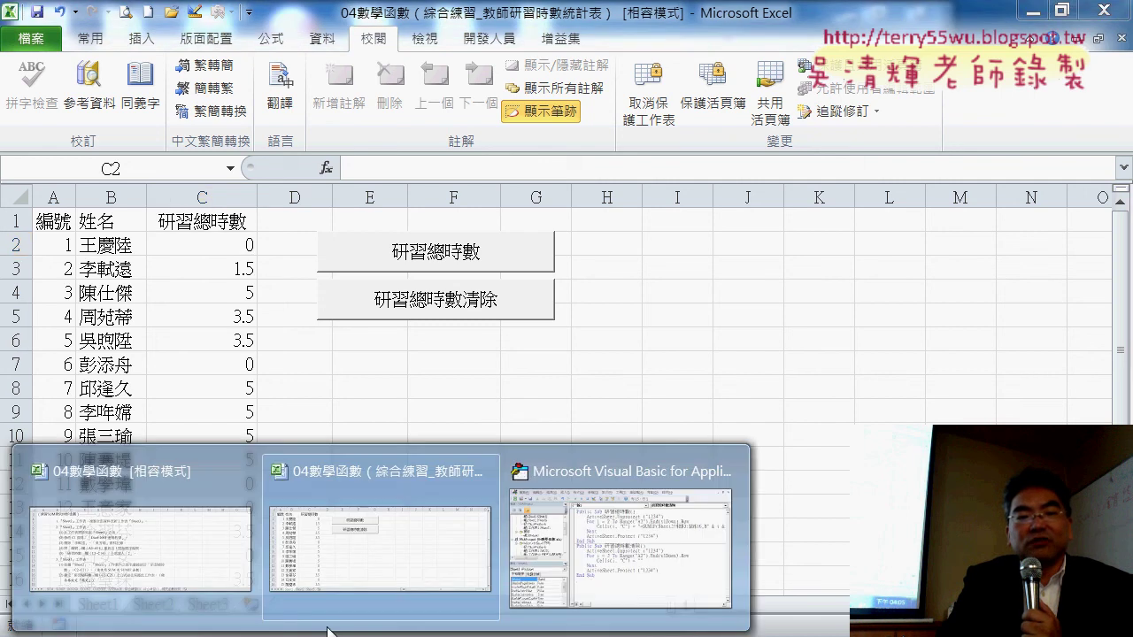
- Reposition the code window and place the cursor at the end of the 研習總時數清除 code
click(670, 532)
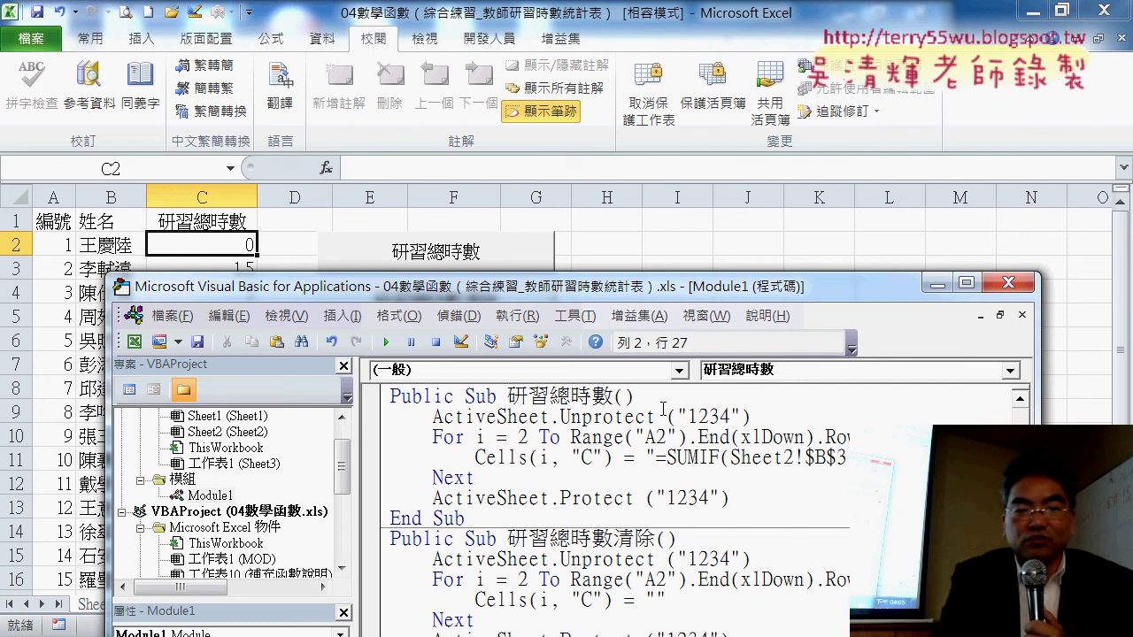
click(793, 554)
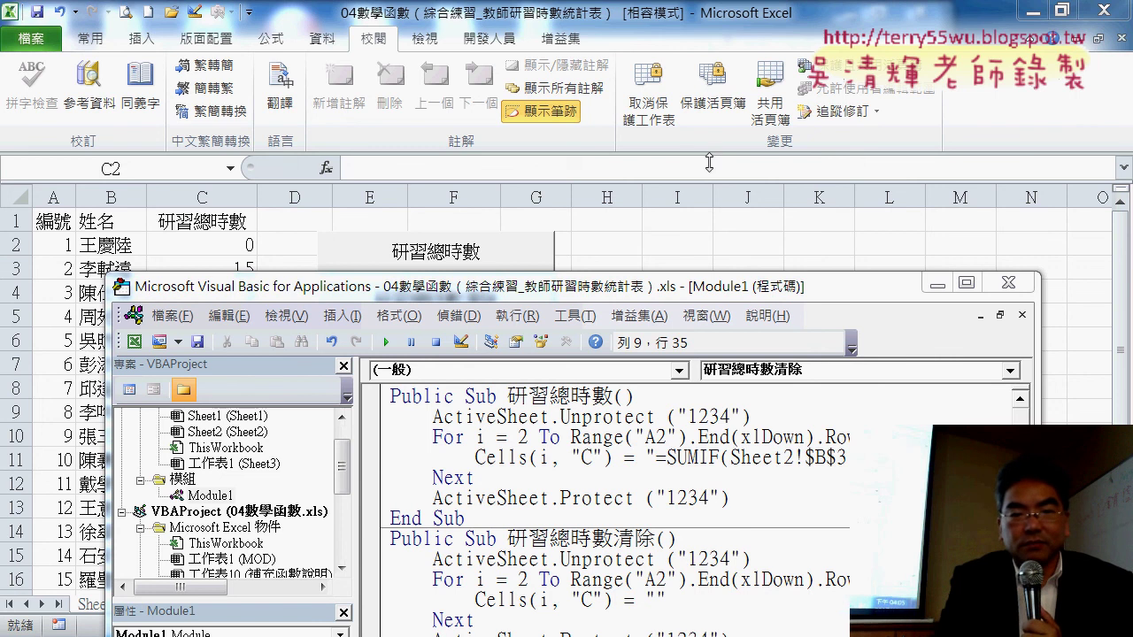
drag(679, 290, 688, 92)
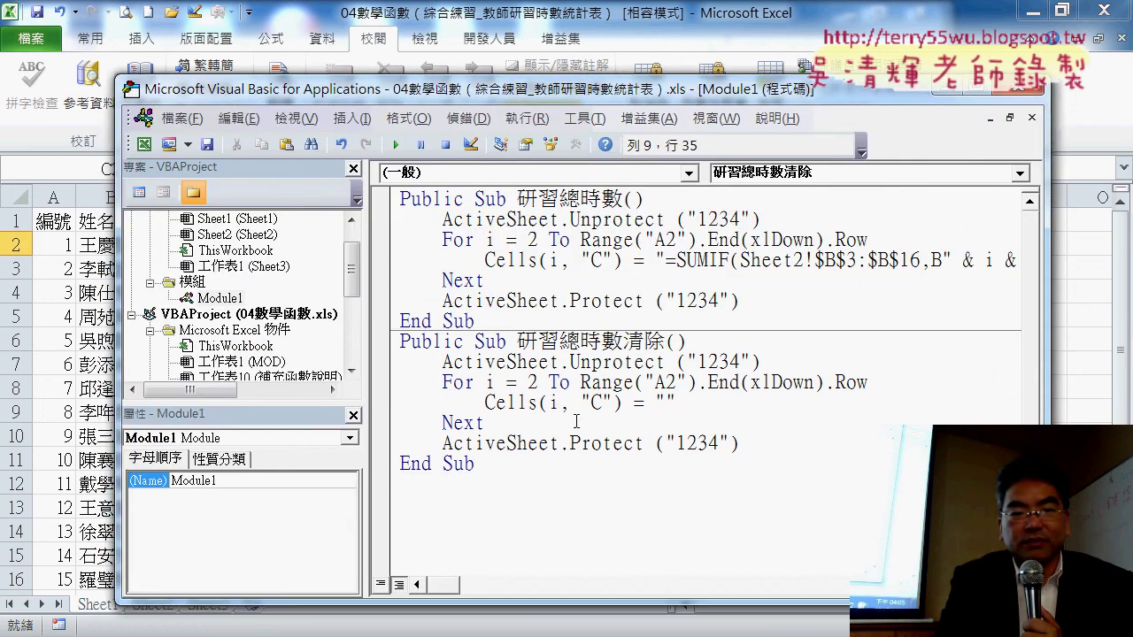
click(556, 491)
key(ctrl+End)
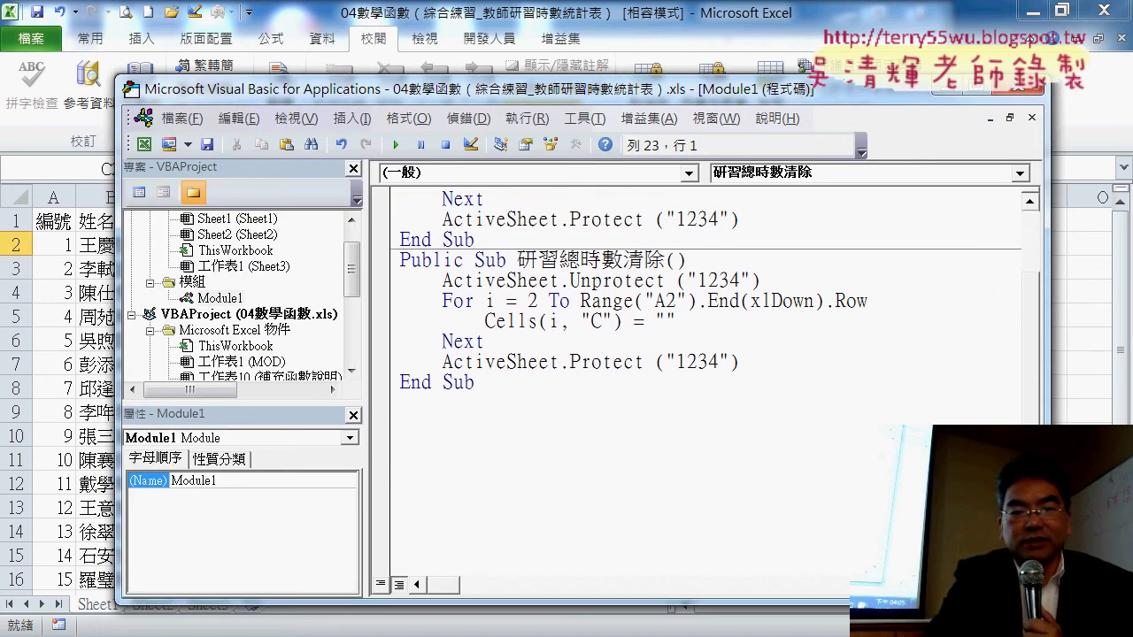
drag(655, 89, 728, 286)
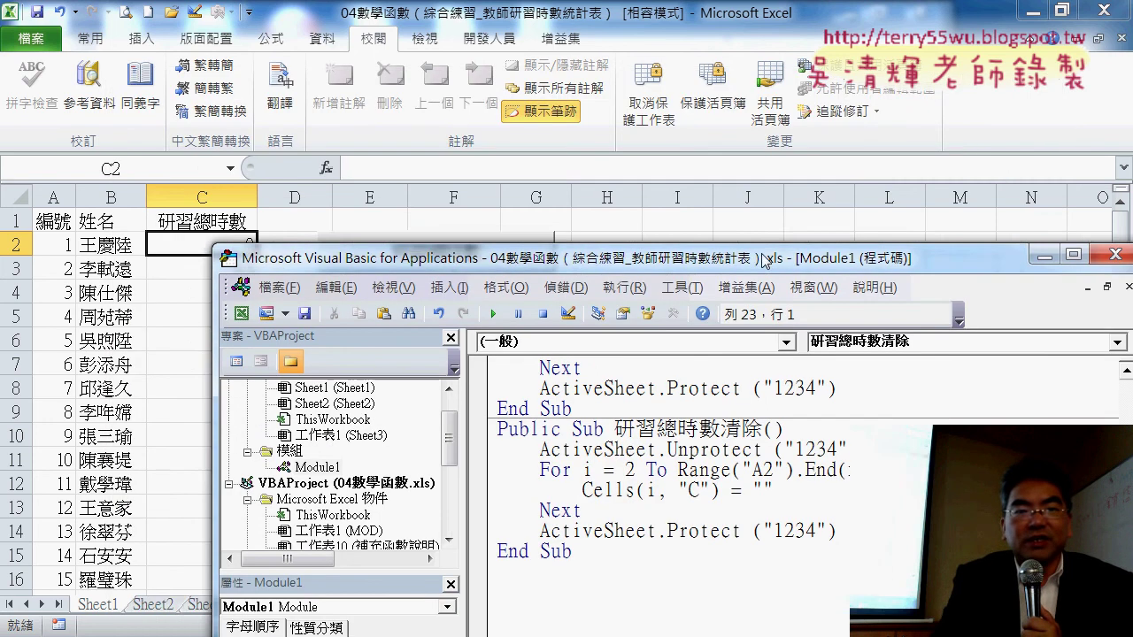
- Step through 研習總時數清除 with F8, past the Unprotect line and through the clearing loop
click(663, 477)
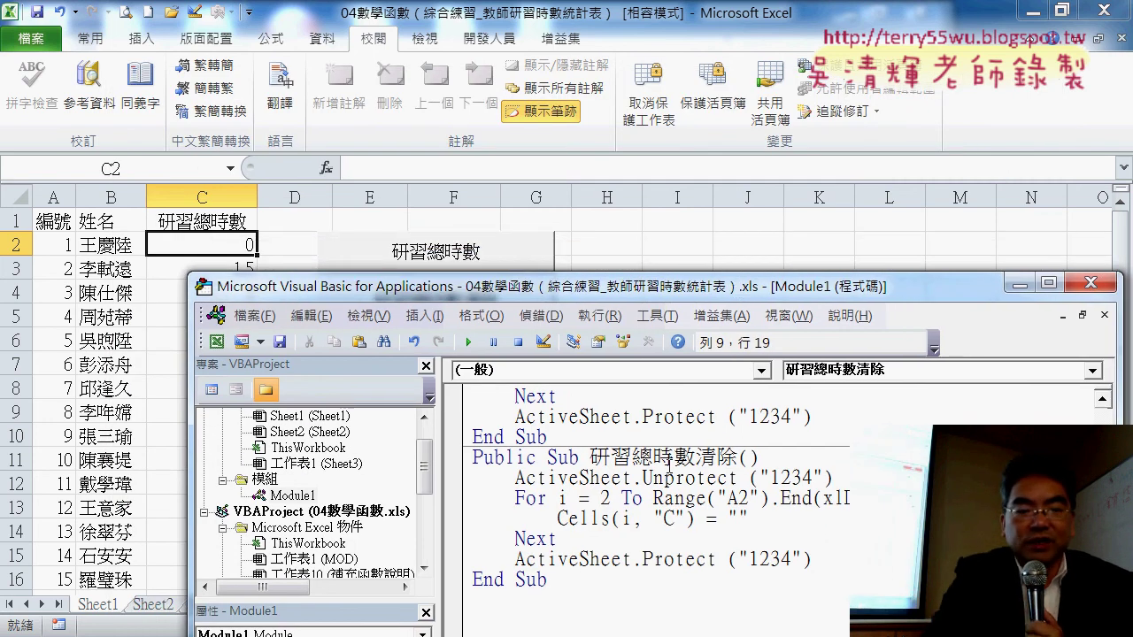
key(ctrl+F8)
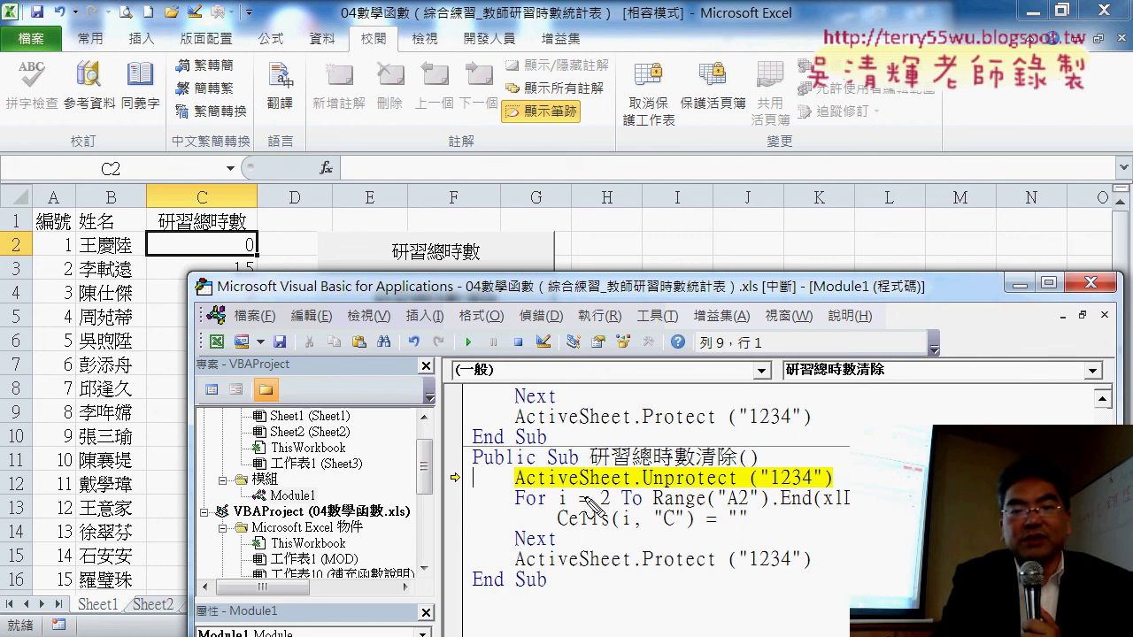
drag(553, 496, 828, 485)
drag(611, 142, 631, 146)
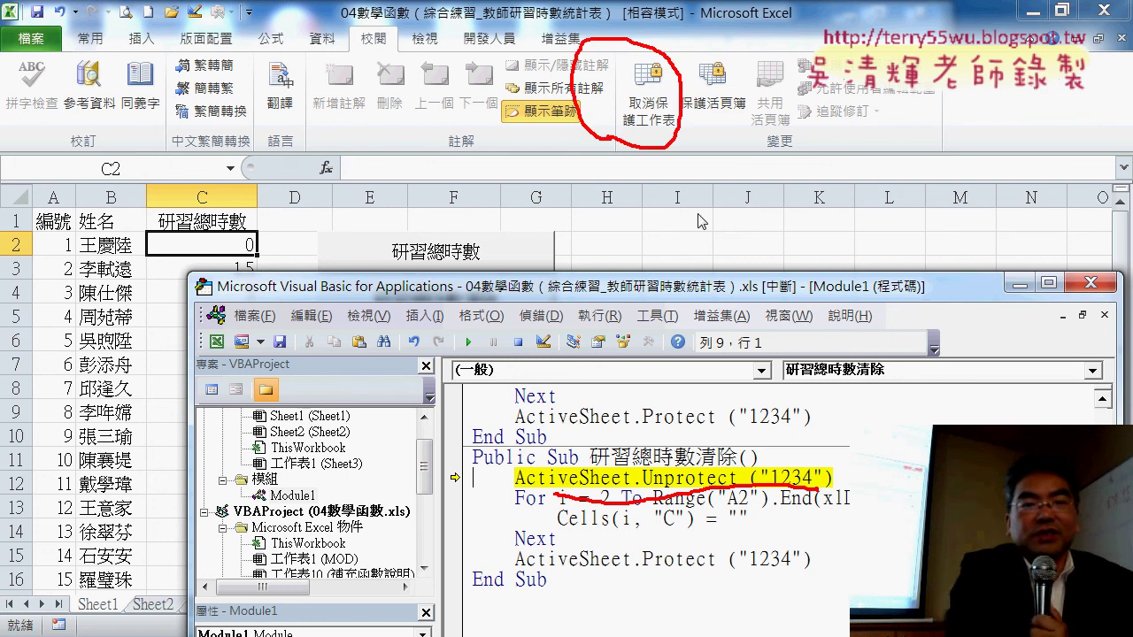
key(Escape)
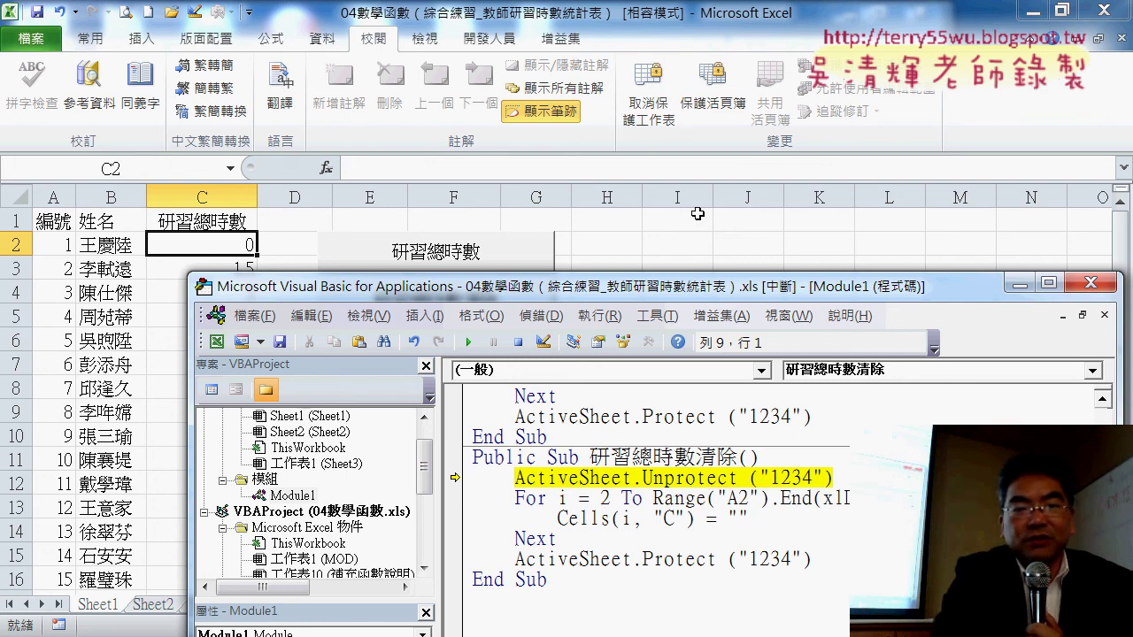
key(F8)
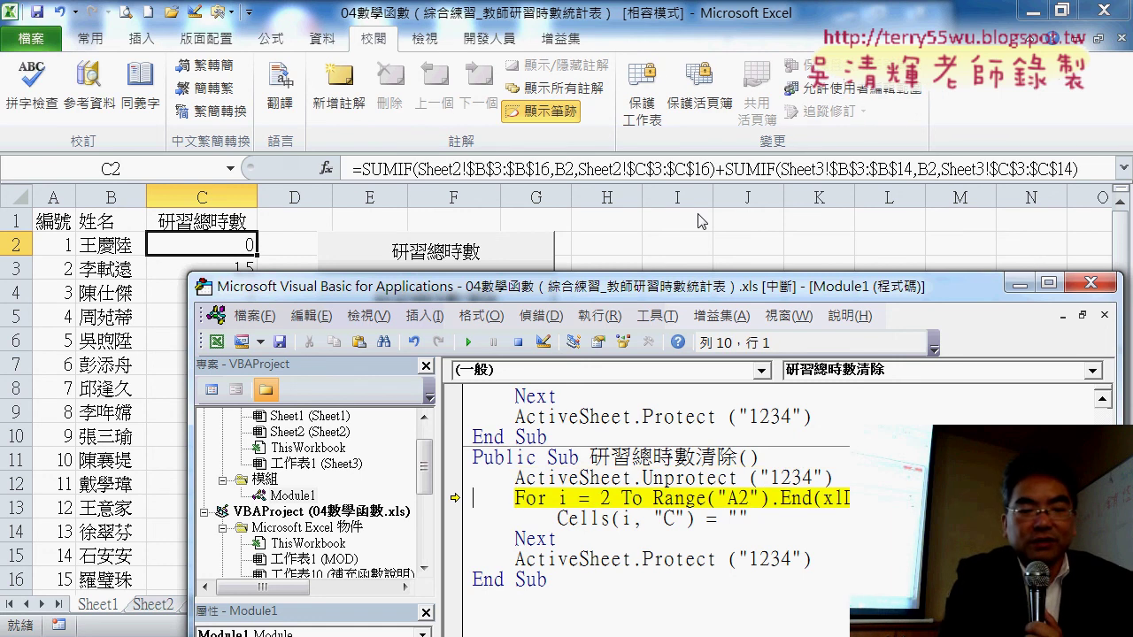
mouse_move(644, 151)
mouse_down()
mouse_move(599, 86)
mouse_move(648, 148)
mouse_up()
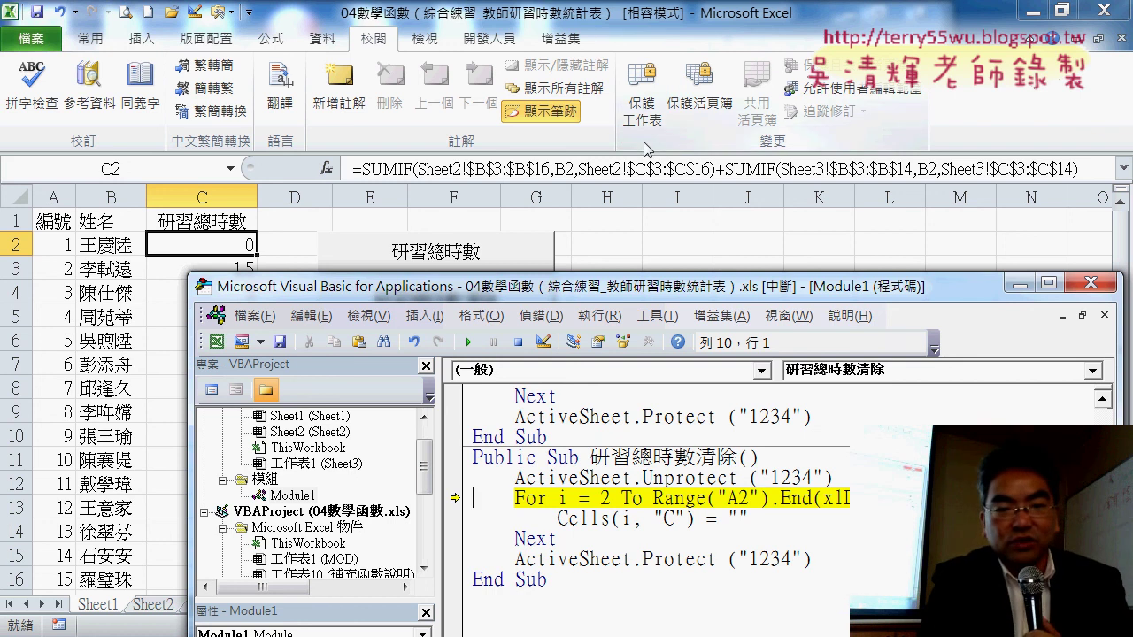
key(F8)
key(F8)
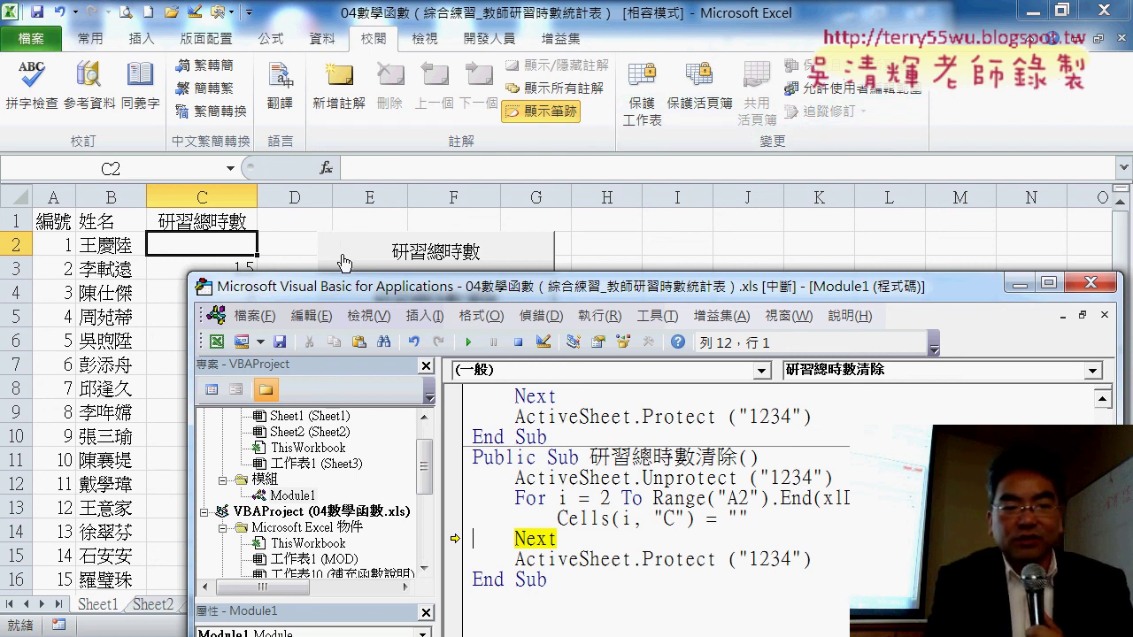
- Break on ActiveSheet.Protect, continue, step to End Sub, then remove the breakpoint
click(452, 559)
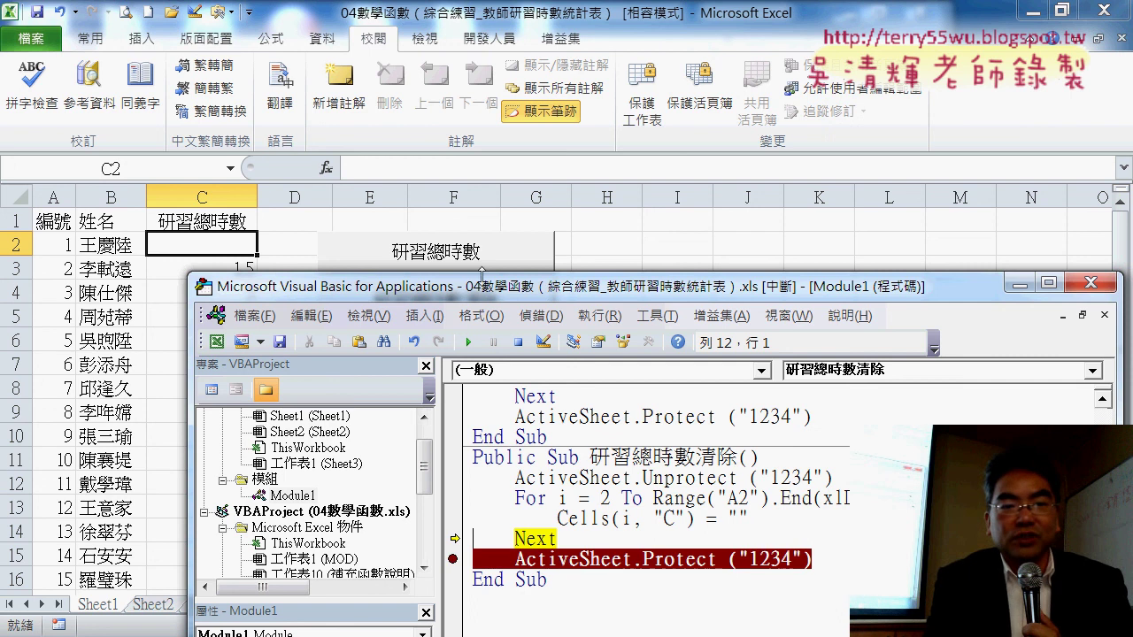
click(469, 346)
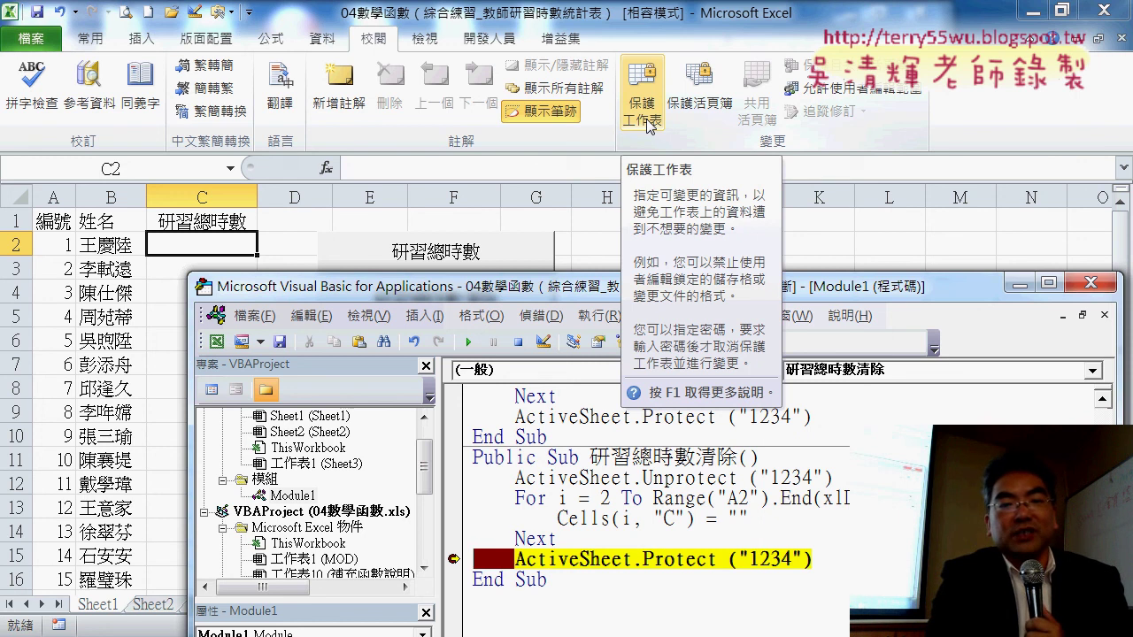
key(F8)
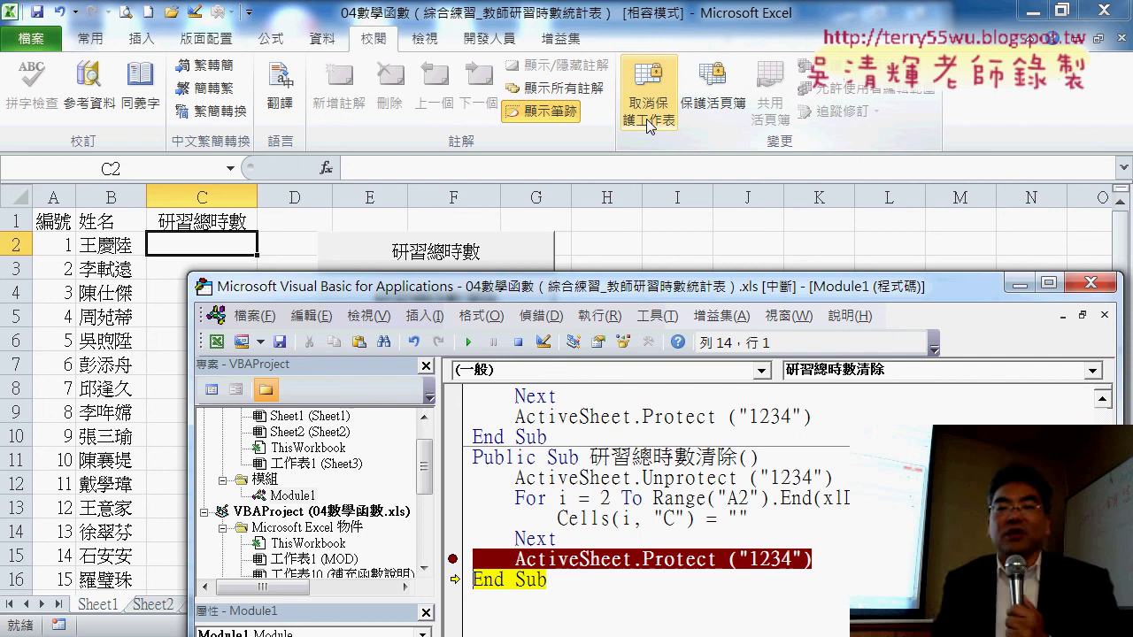
key(F8)
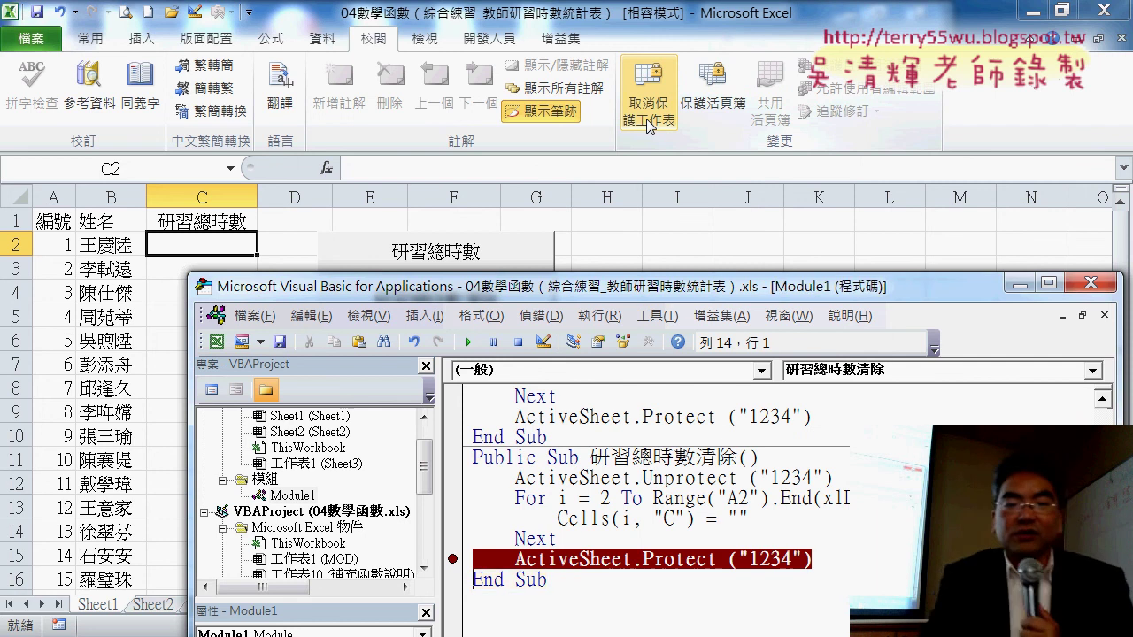
click(453, 559)
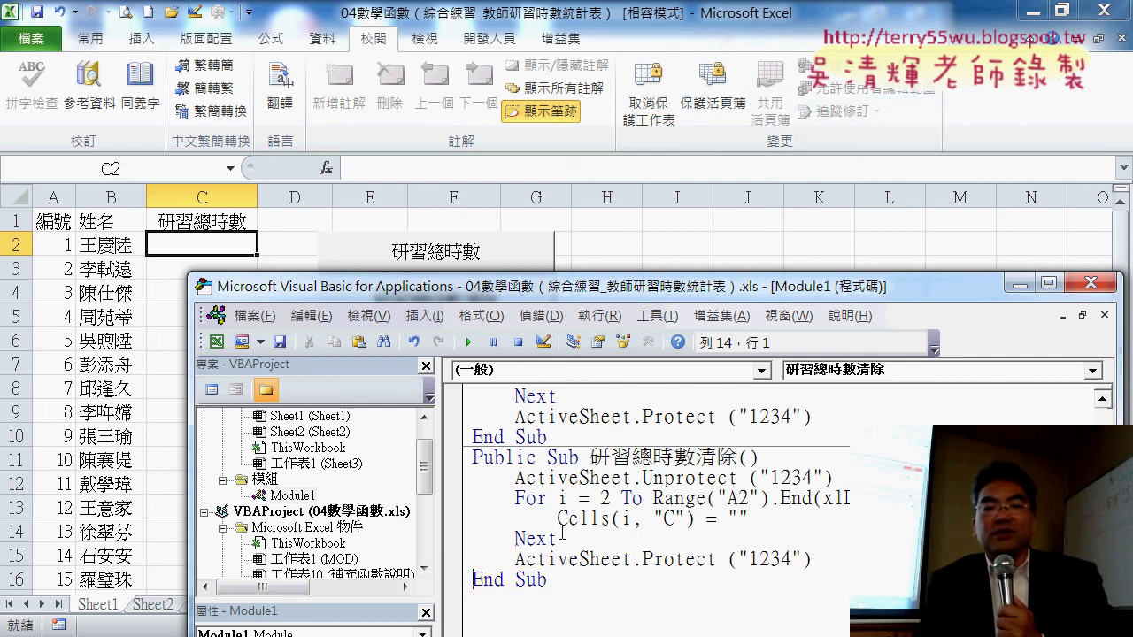
- Run the 研習總時數 macro from its code to refill column C's totals
scroll(581, 437, up, 2)
click(581, 438)
double_click(582, 437)
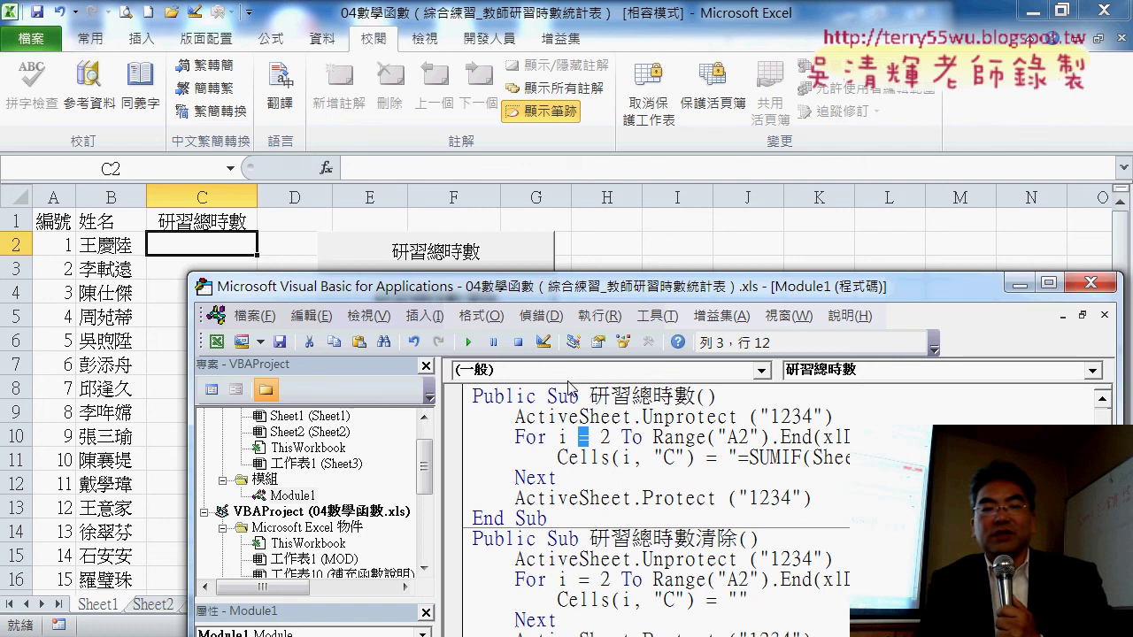
click(469, 343)
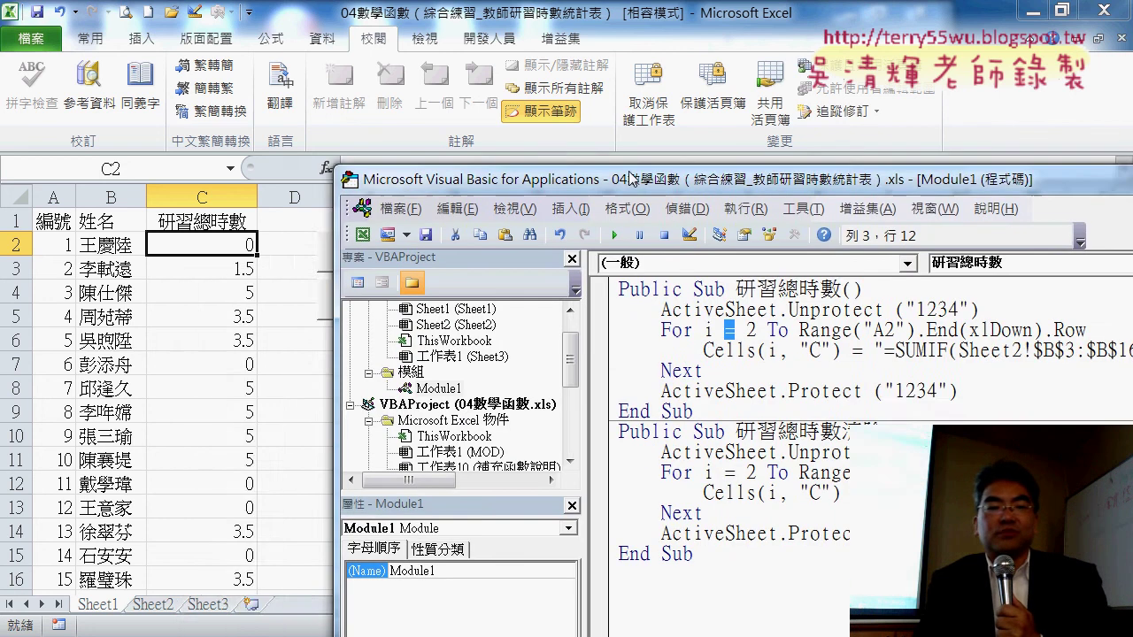
- Reposition the VBA editor and select the totals macro's Unprotect line
drag(487, 288, 400, 127)
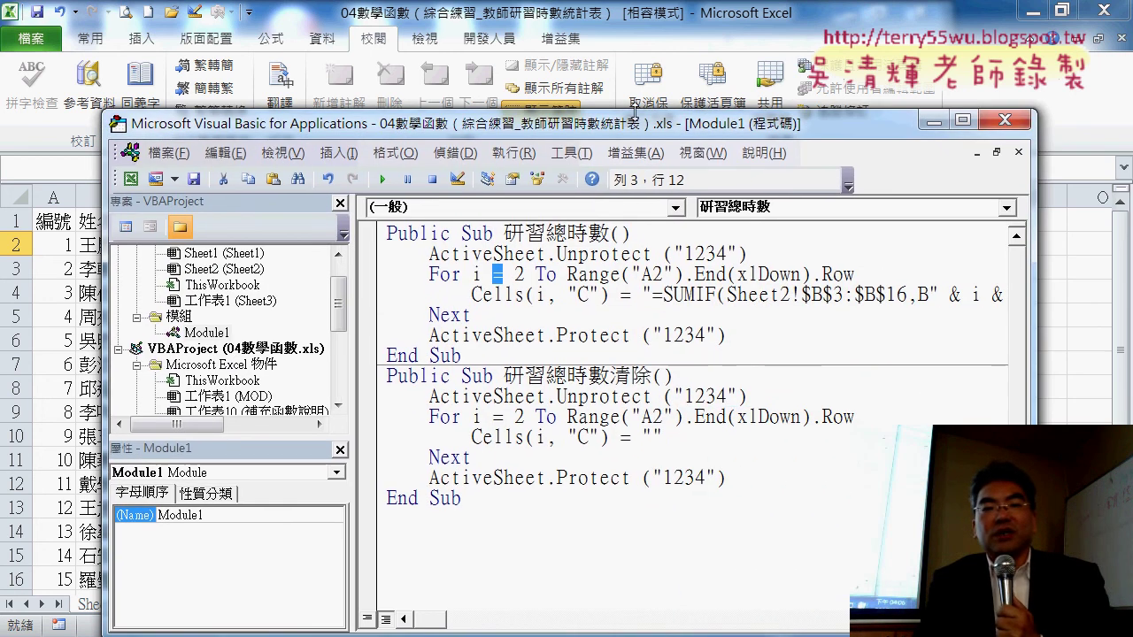
drag(649, 124, 660, 169)
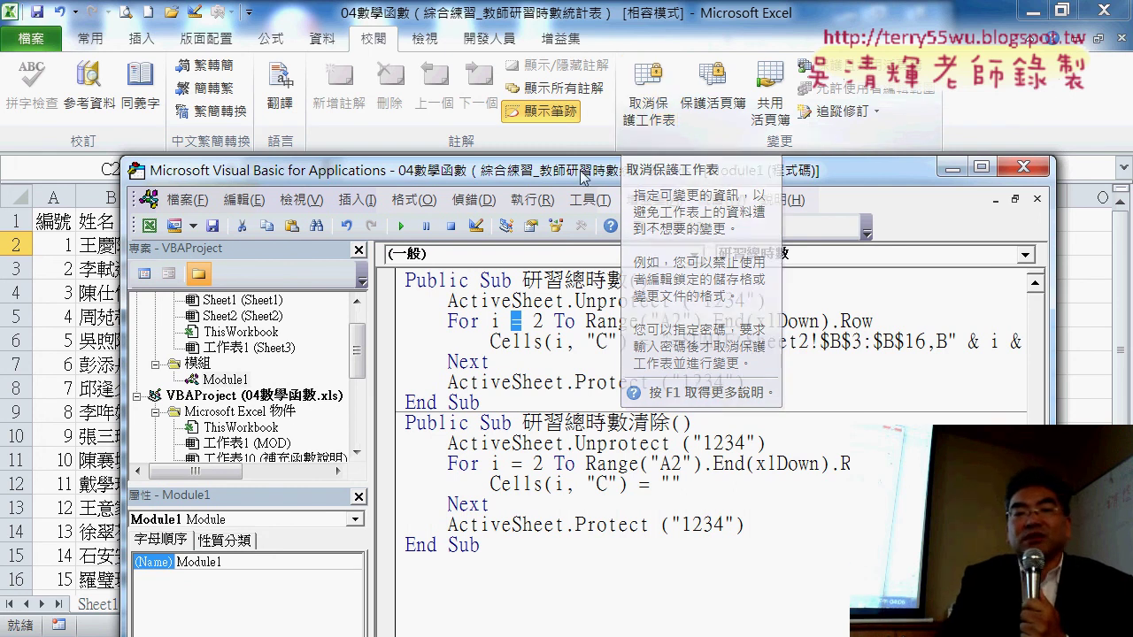
click(559, 302)
drag(829, 301, 447, 302)
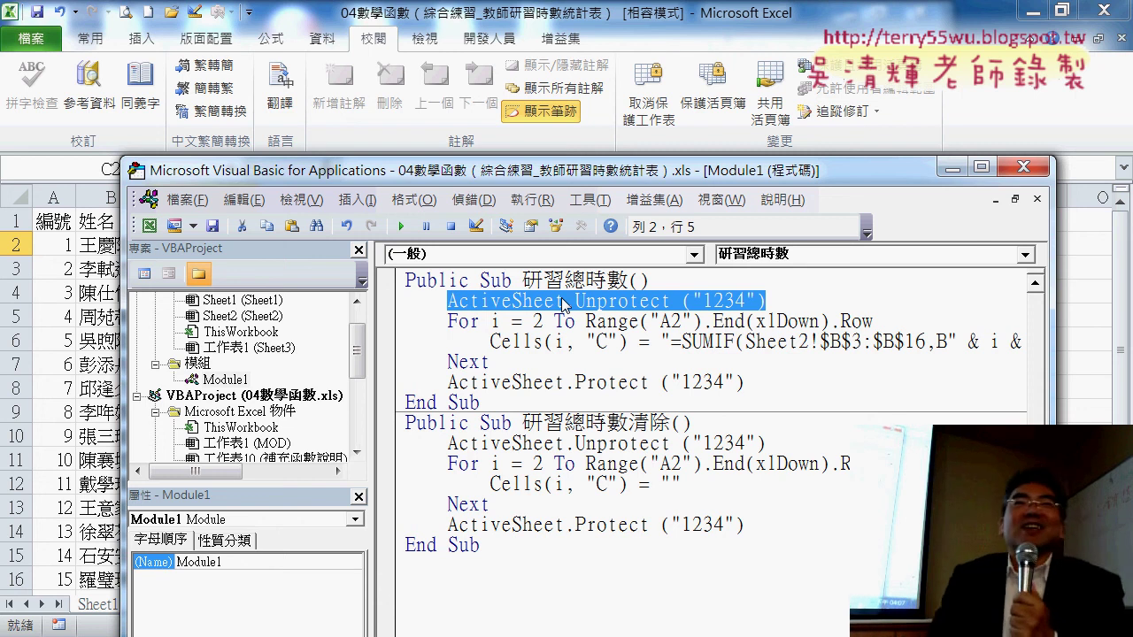
- Close and reopen the VBA editor via Developer > Visual Basic, selecting the Unprotect password argument
click(1009, 166)
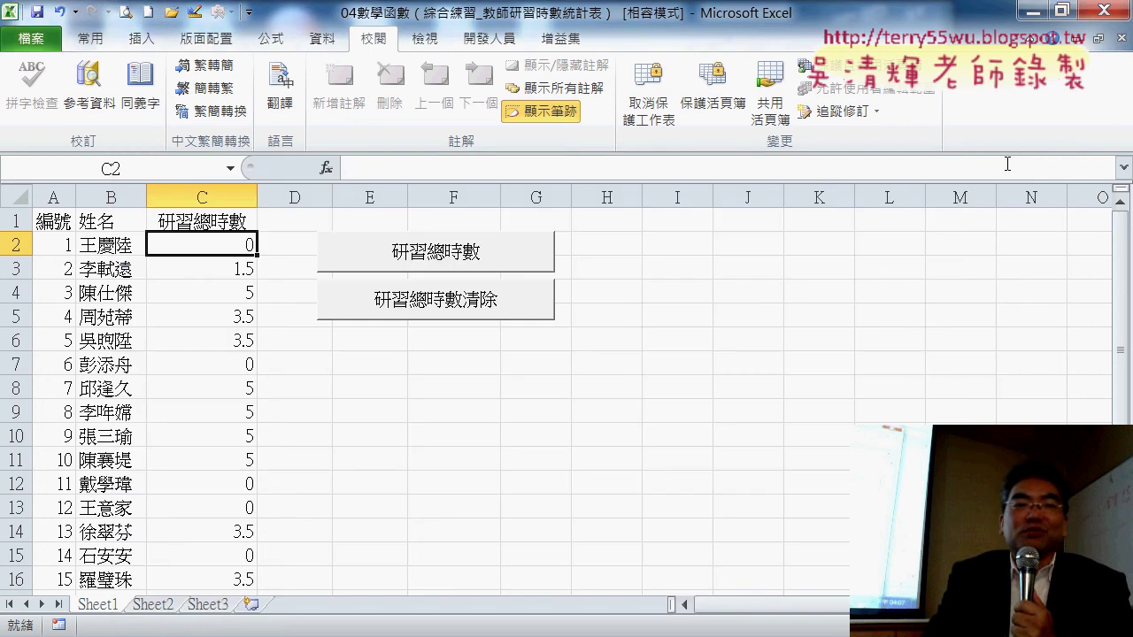
click(489, 38)
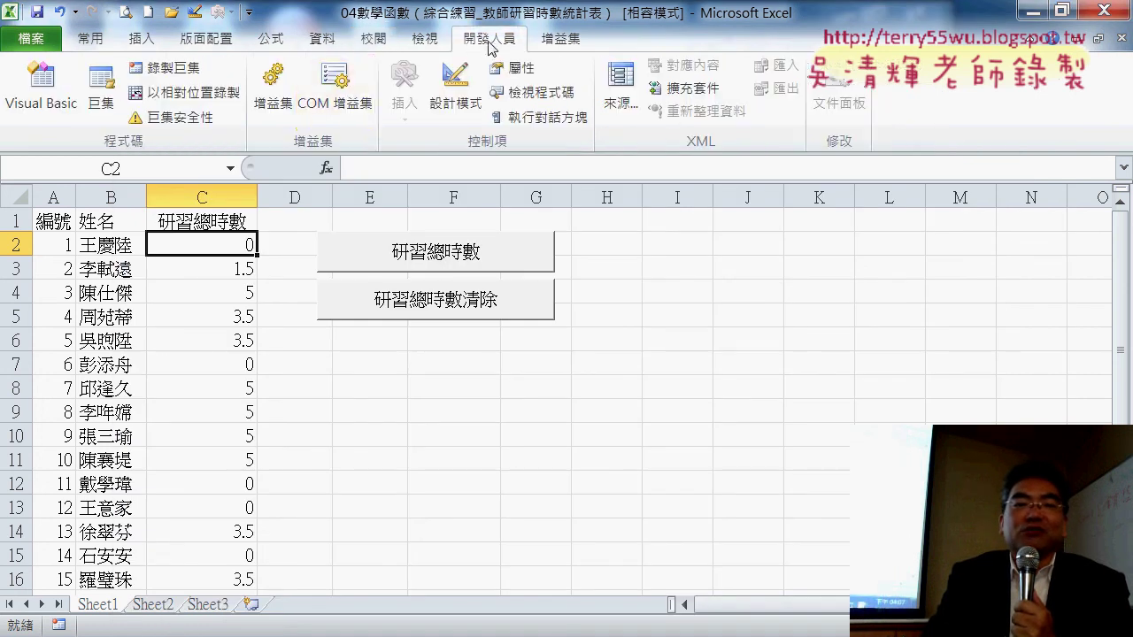
click(37, 111)
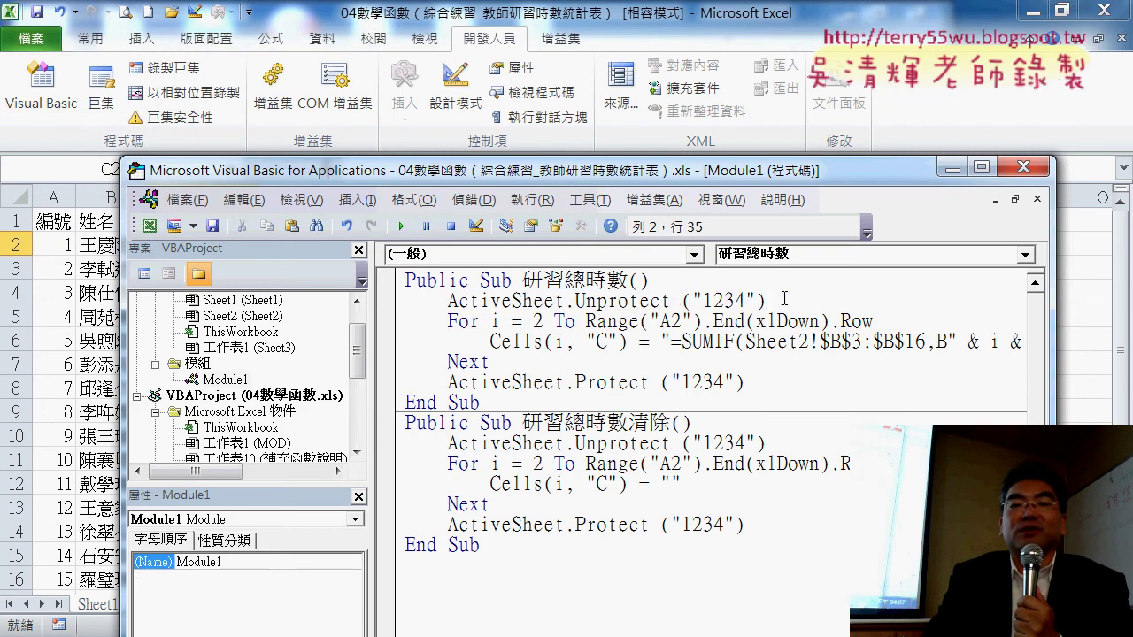
drag(767, 301, 680, 300)
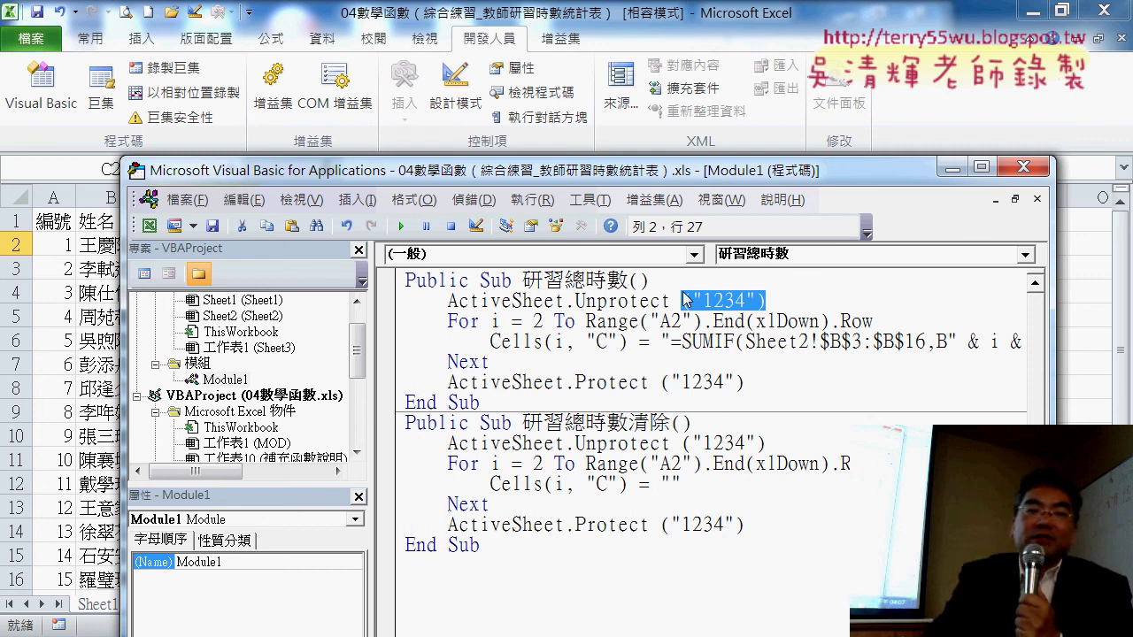
- Widen the Project Explorer pane and select the workbook's VBAProject node
mouse_move(361, 371)
mouse_down()
mouse_move(359, 315)
mouse_move(448, 310)
mouse_up()
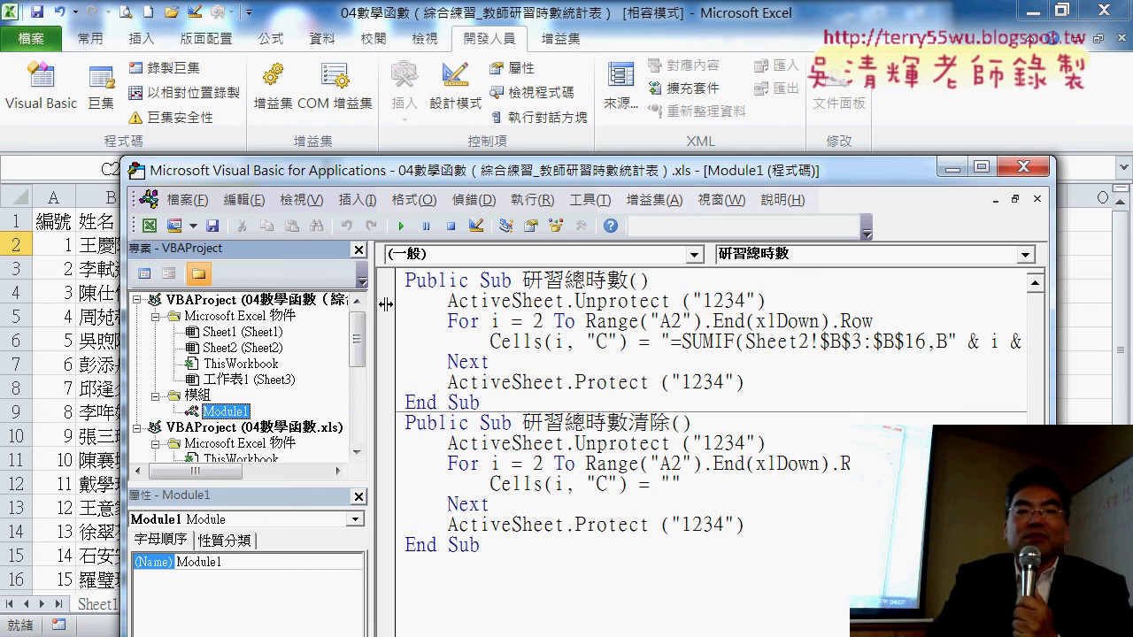
click(332, 308)
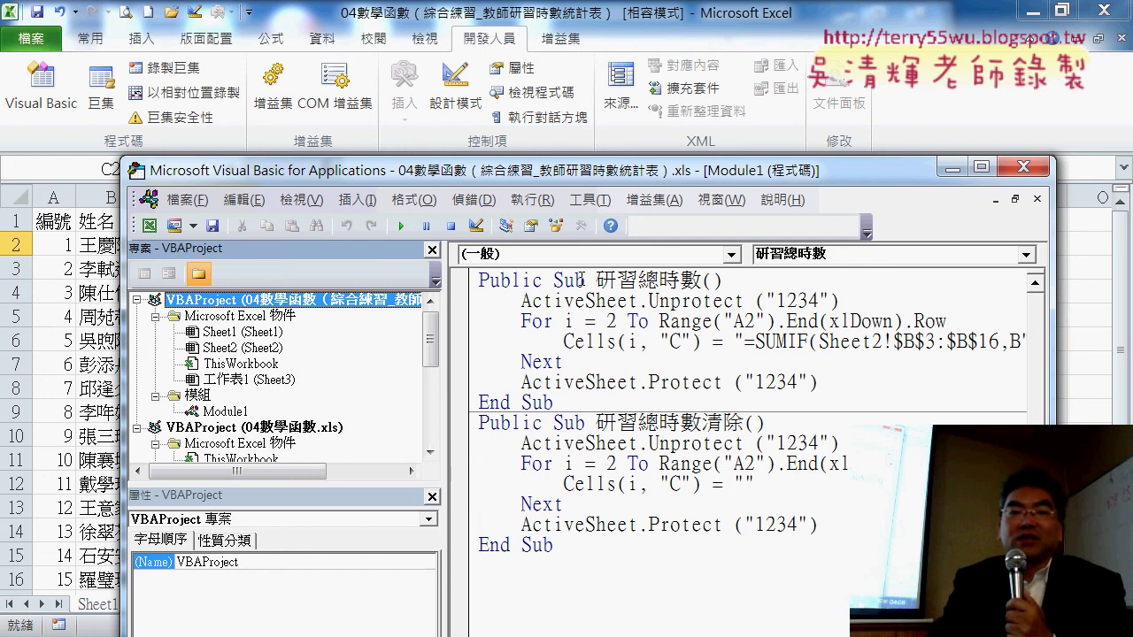
drag(463, 179, 453, 33)
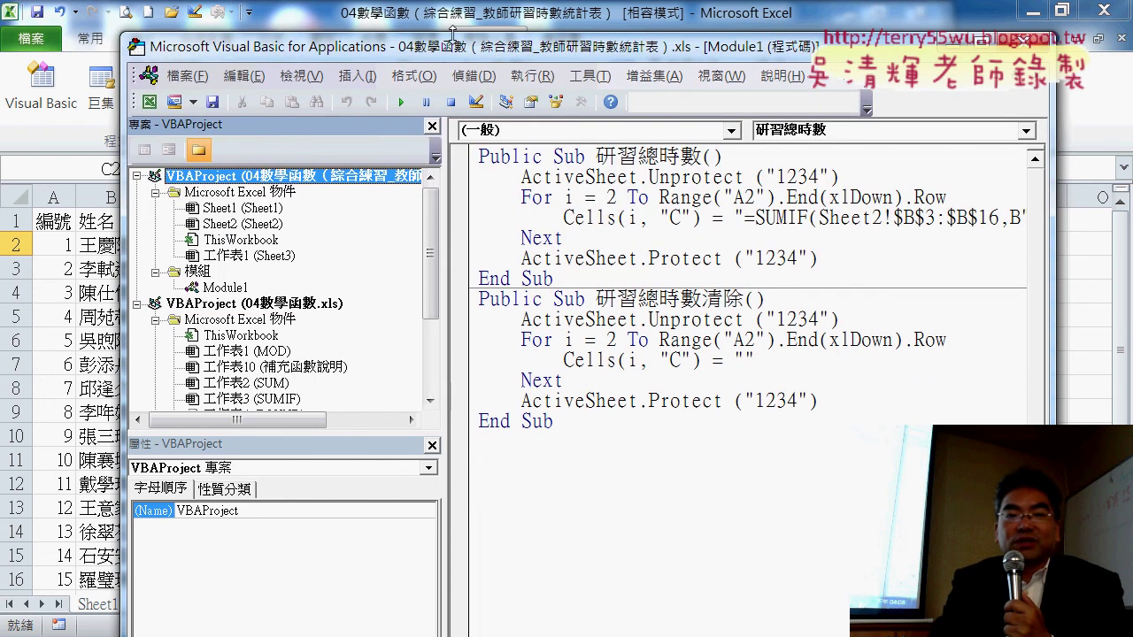
drag(858, 176, 536, 176)
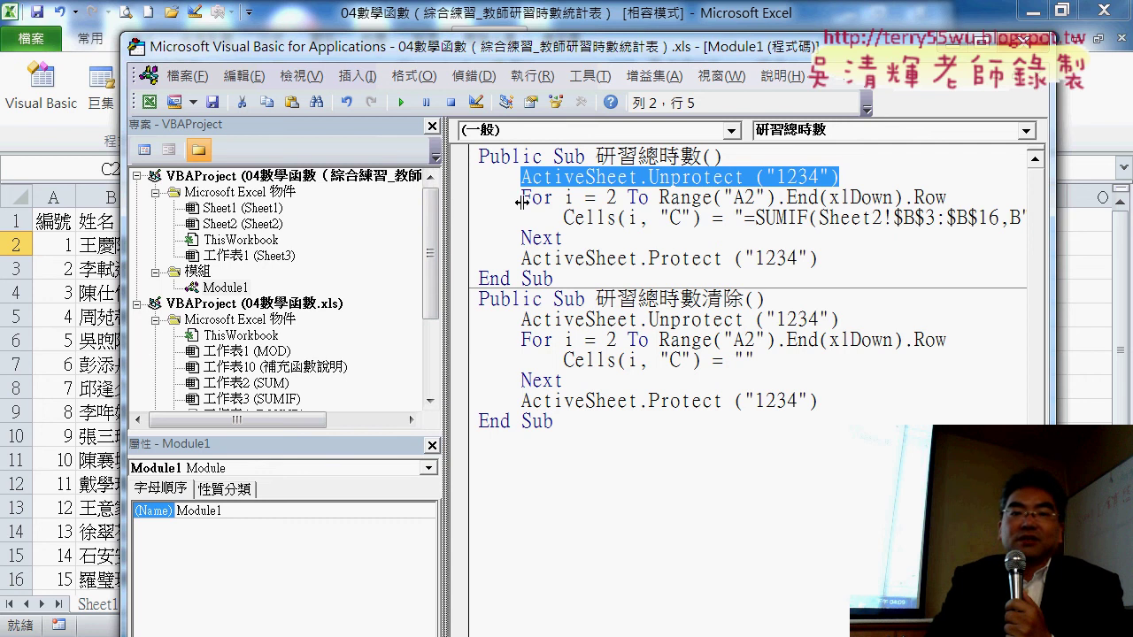
drag(521, 202, 530, 201)
click(235, 177)
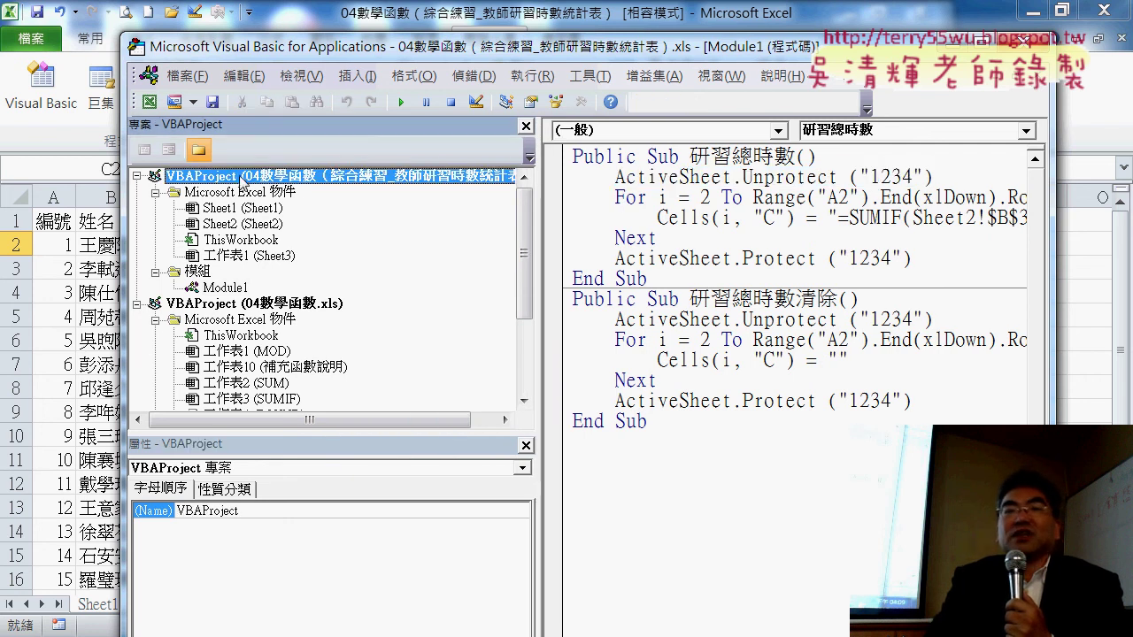
- Lock the VBA project for viewing in its Protection properties, with the password entered and confirmed
right_click(301, 184)
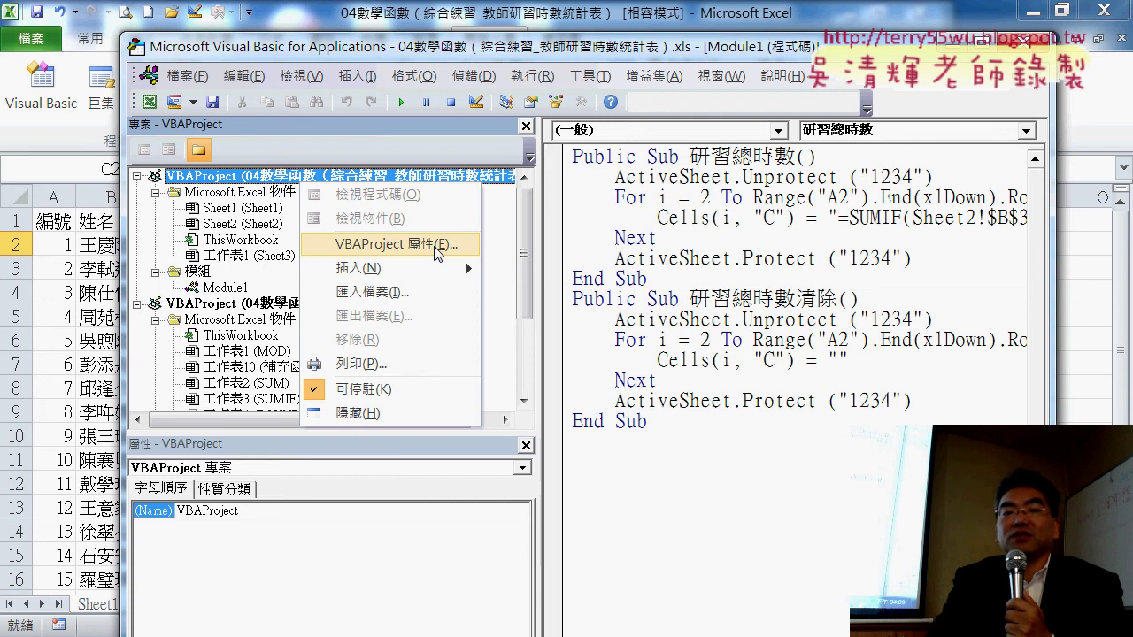
click(436, 251)
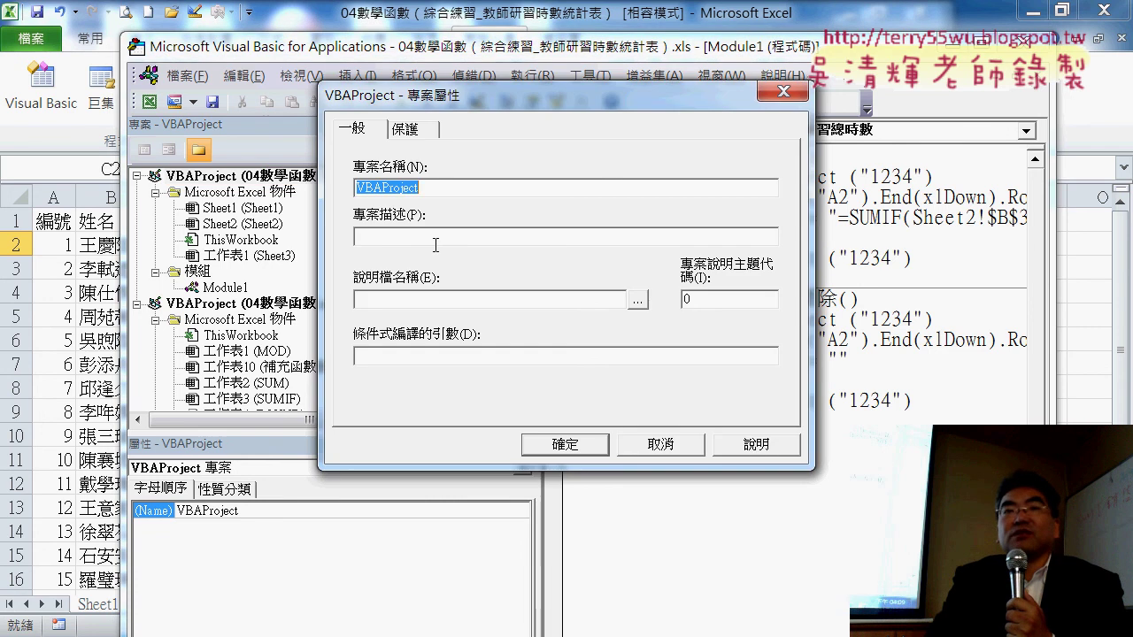
click(407, 131)
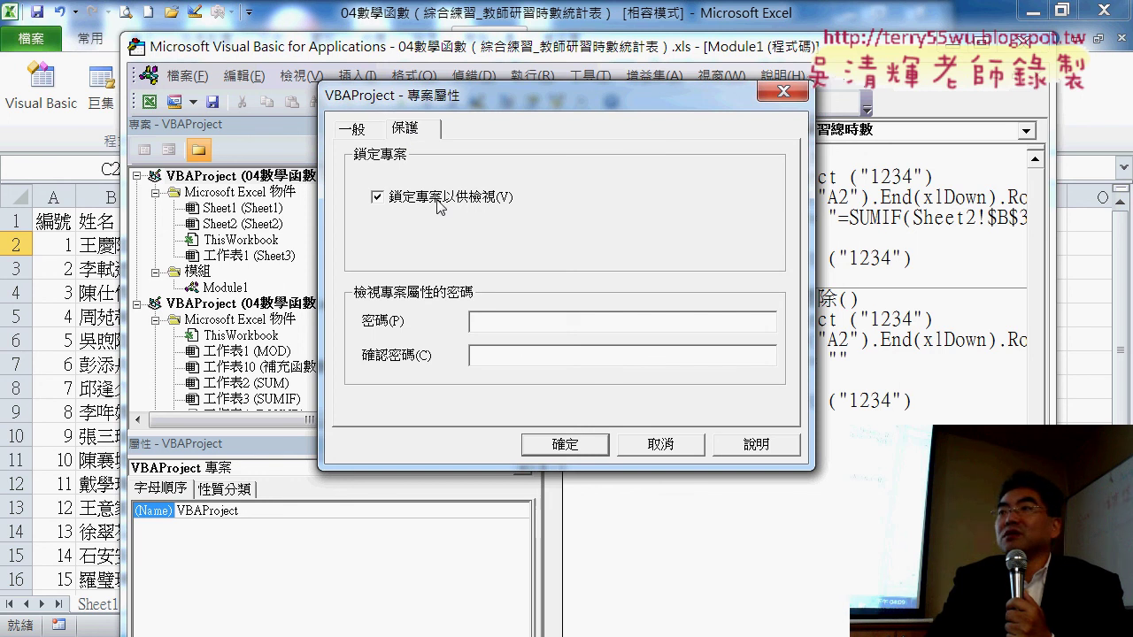
click(520, 323)
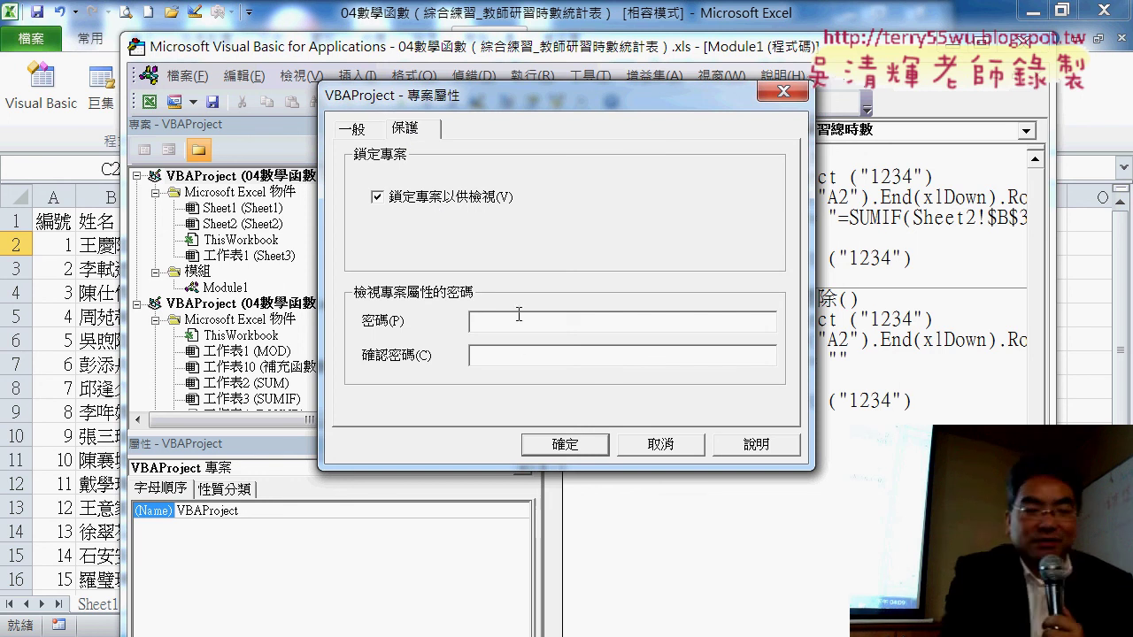
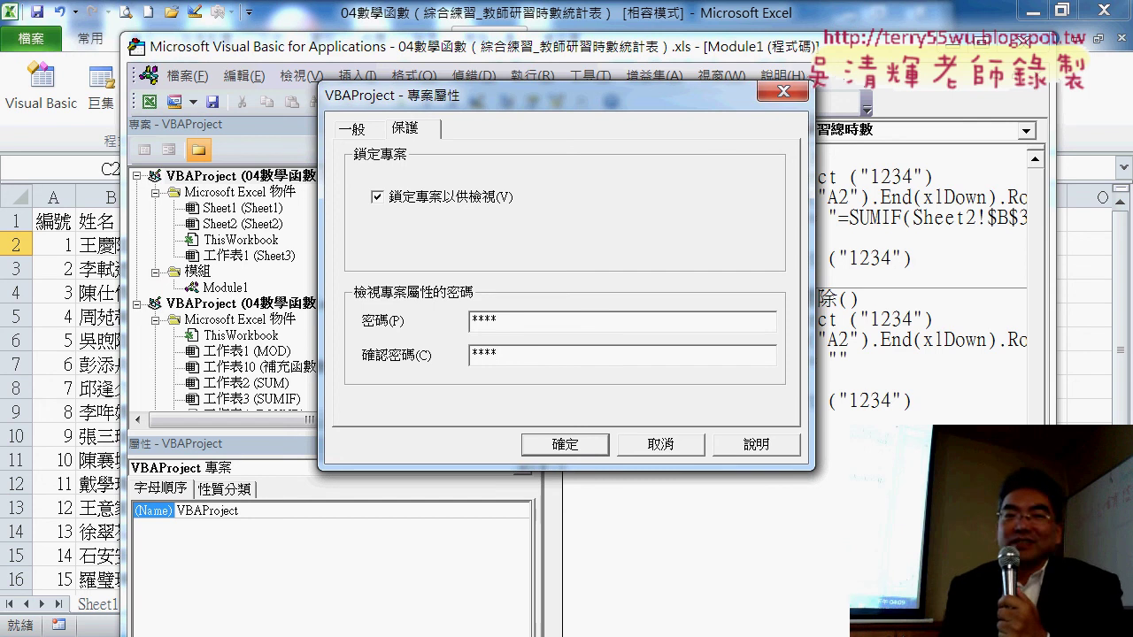
click(566, 445)
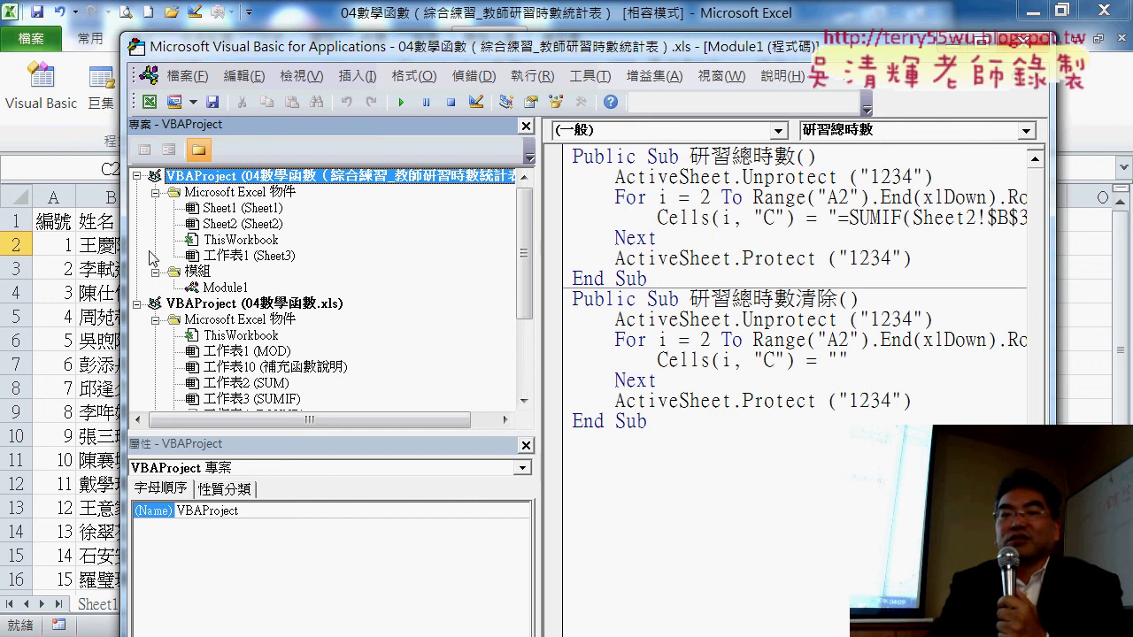
- Close the VBA editor, then close the training-hours workbook and save its changes
double_click(226, 288)
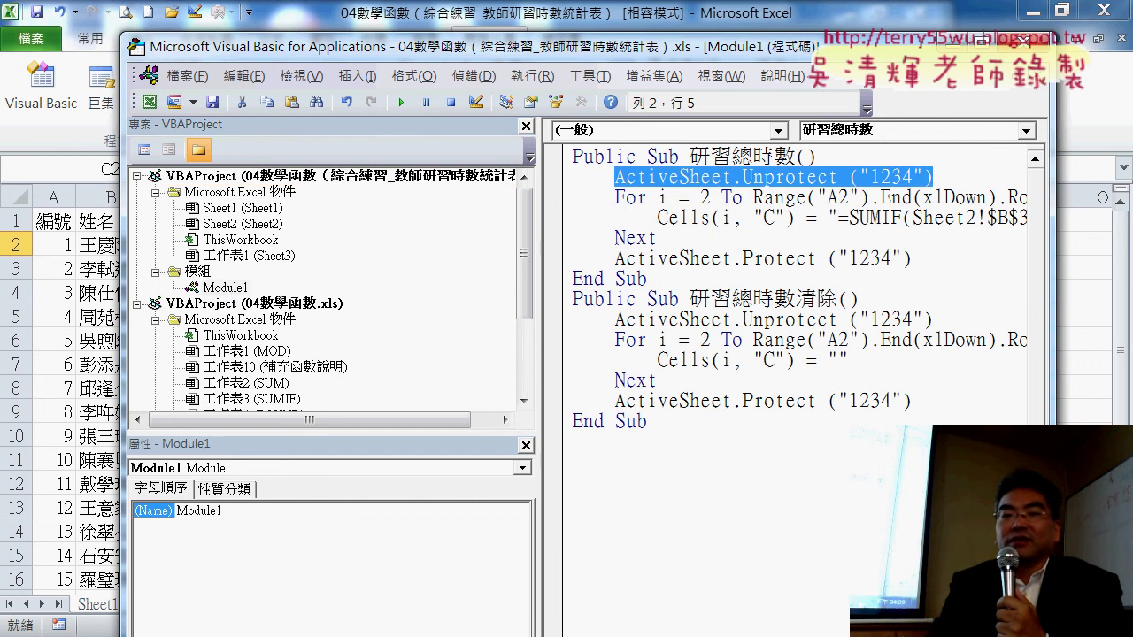
click(1023, 44)
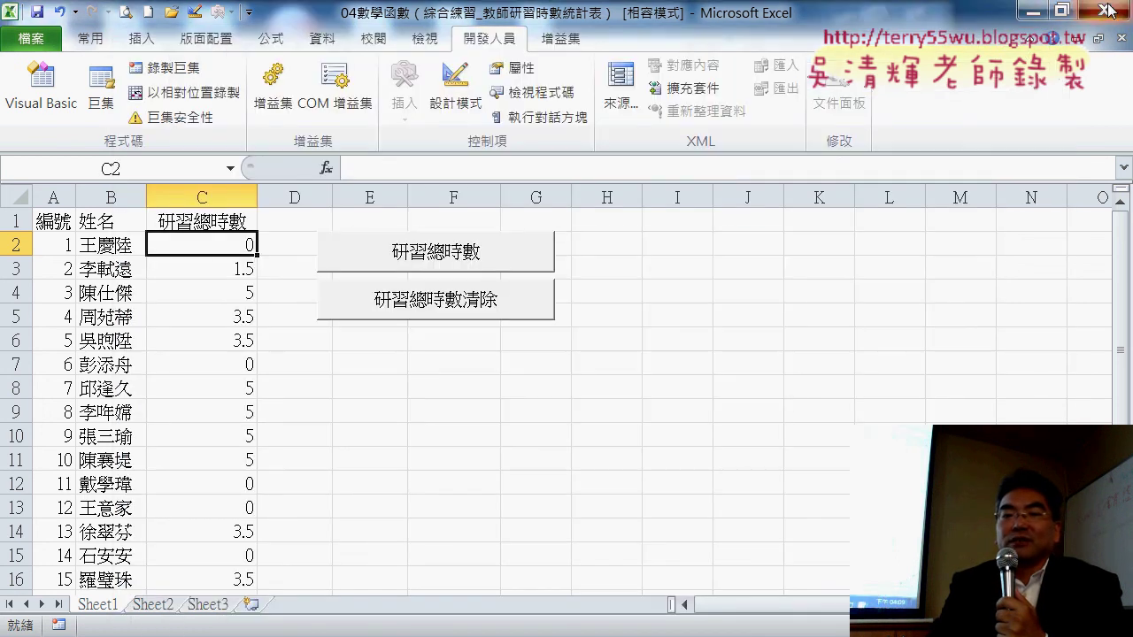
click(1104, 11)
click(483, 370)
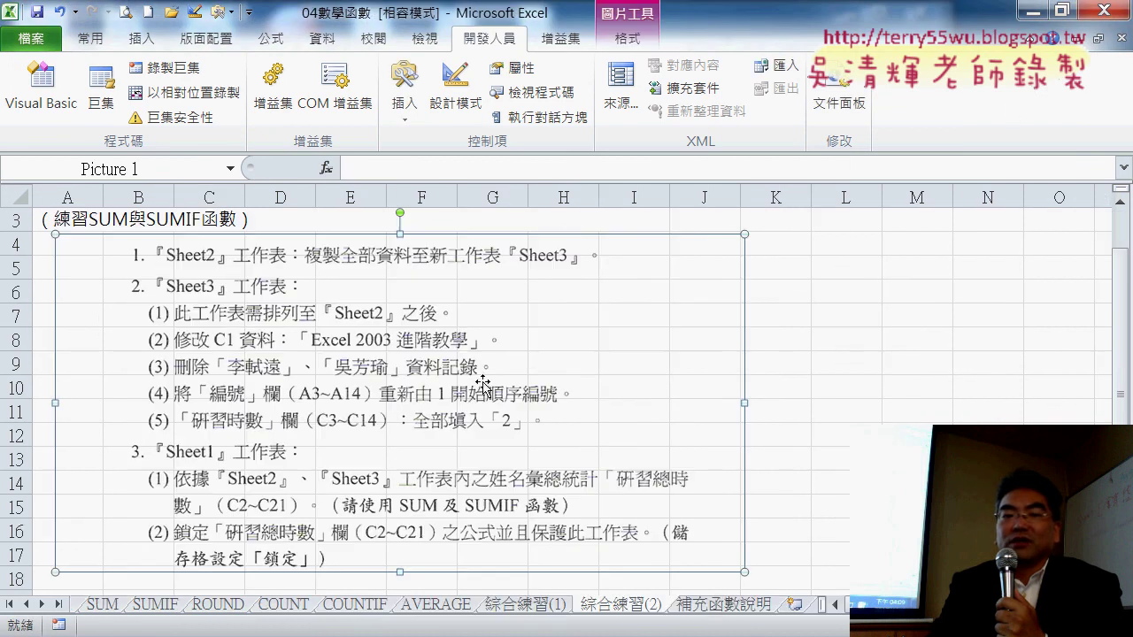
- Clear the other windows away and reopen the saved macro workbook from the desktop
click(1033, 10)
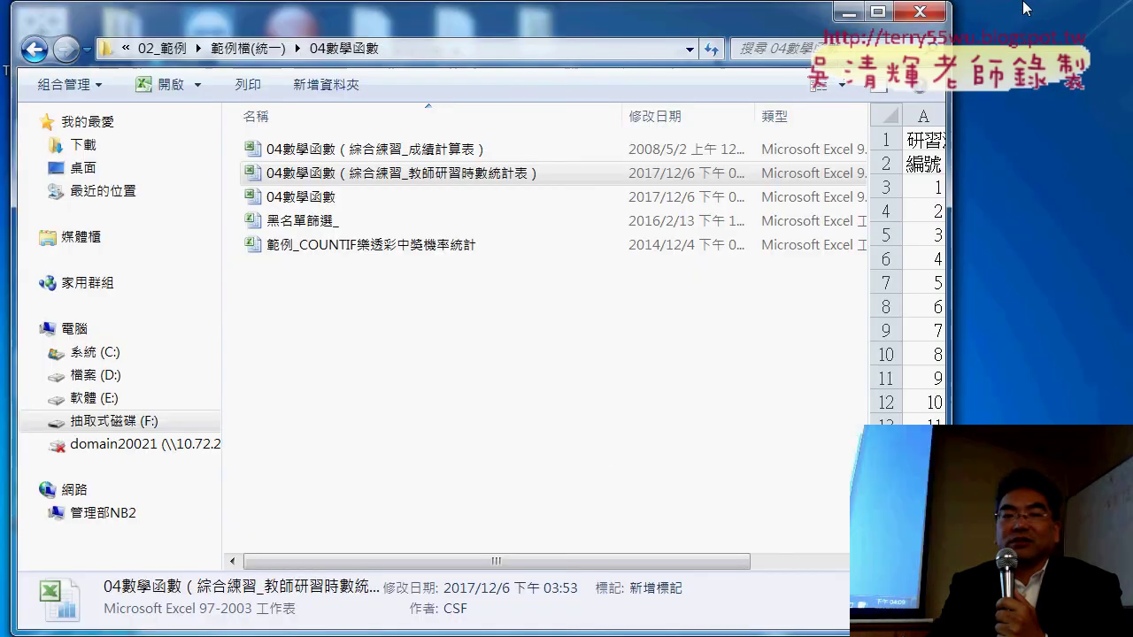
key(super+m)
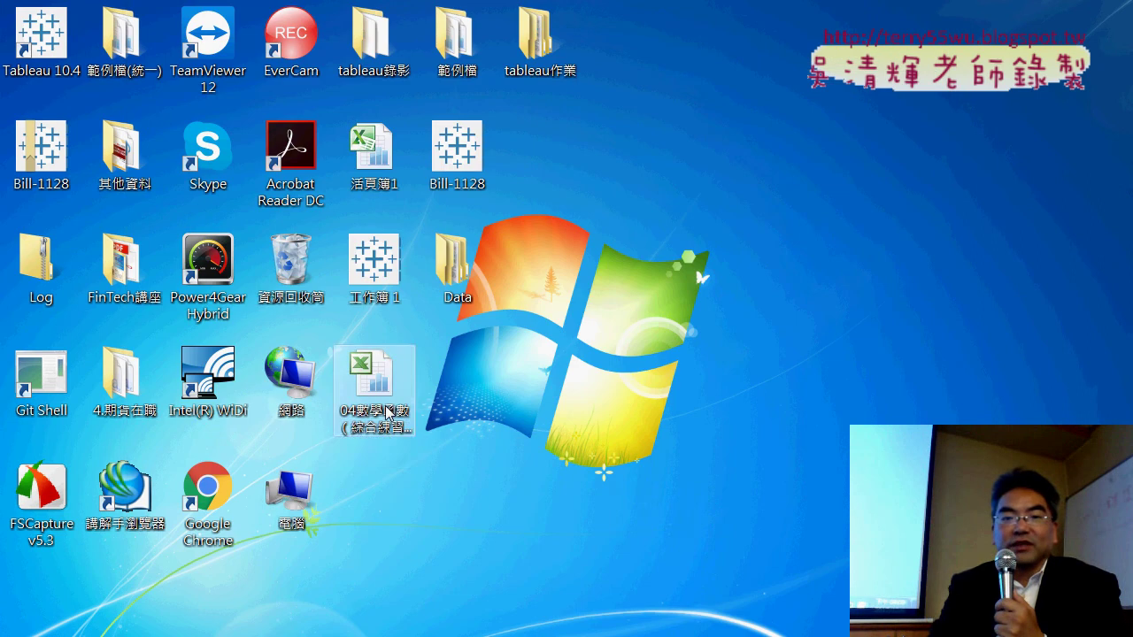
click(412, 423)
key(F2)
click(396, 373)
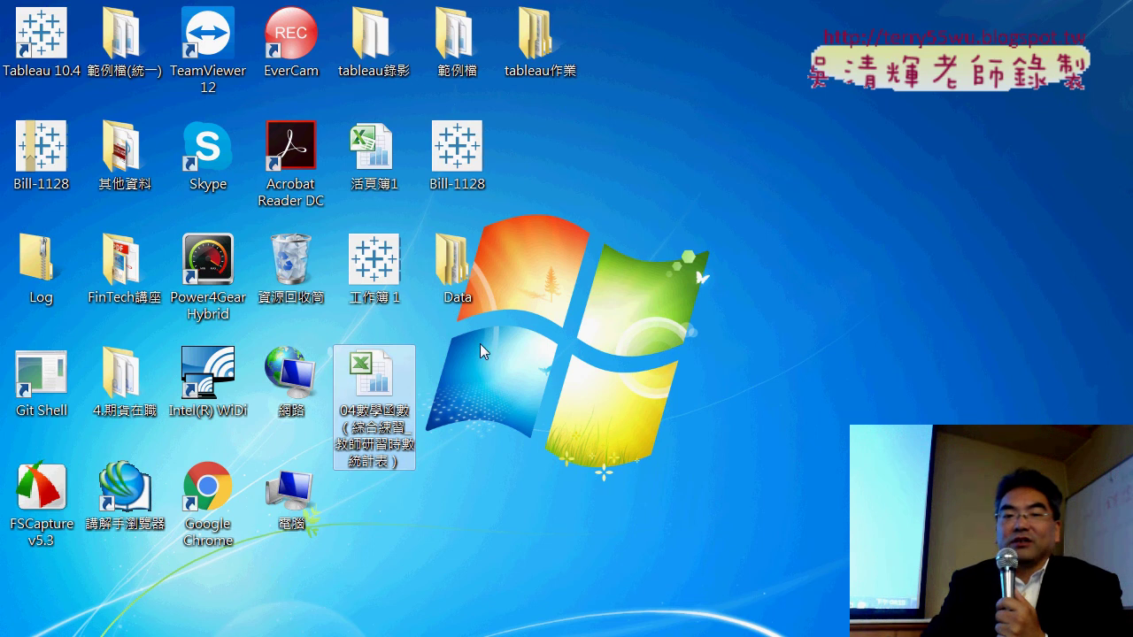
double_click(394, 373)
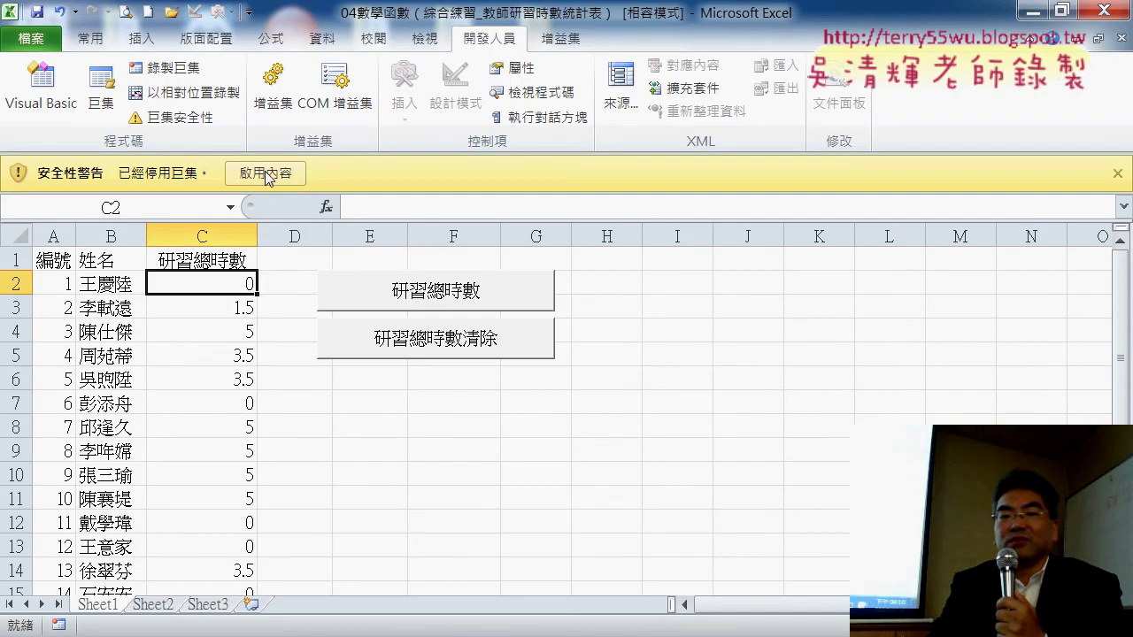
- Enable the reopened workbook's macros and bring up the Visual Basic editor
click(266, 174)
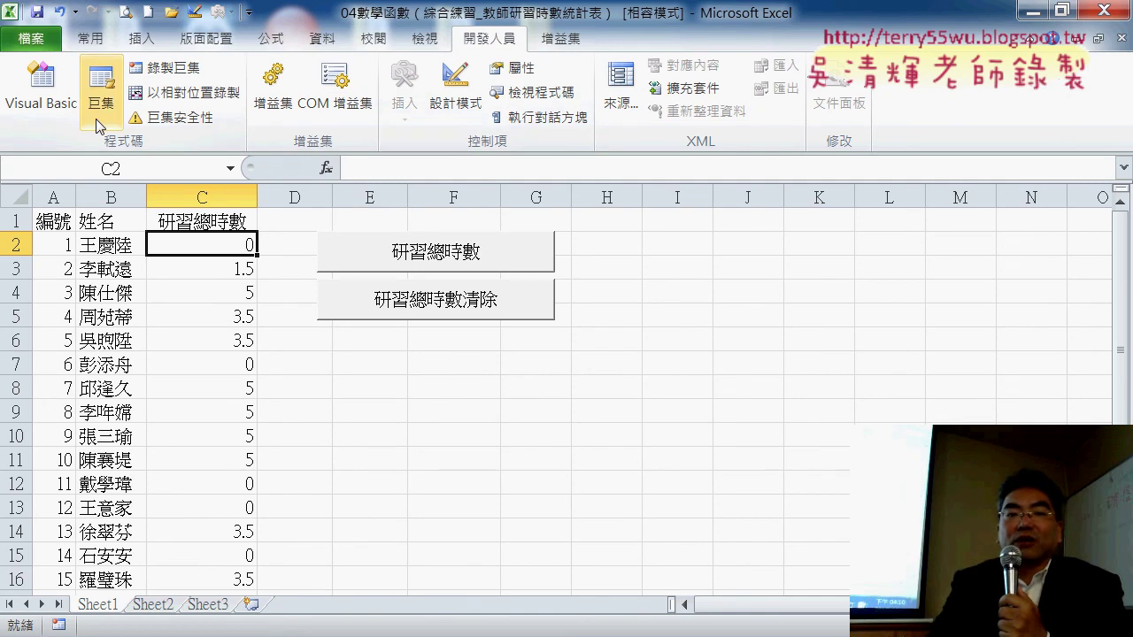
click(66, 107)
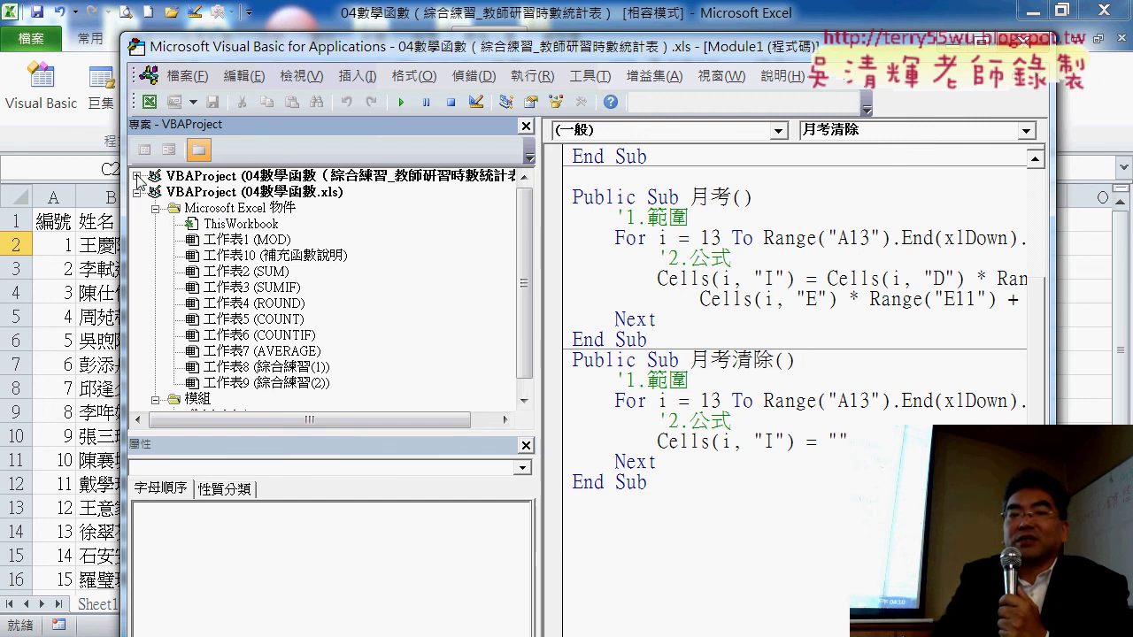
- Unlock the training-hours project with its password after one rejected attempt, then show Module1's code
click(137, 177)
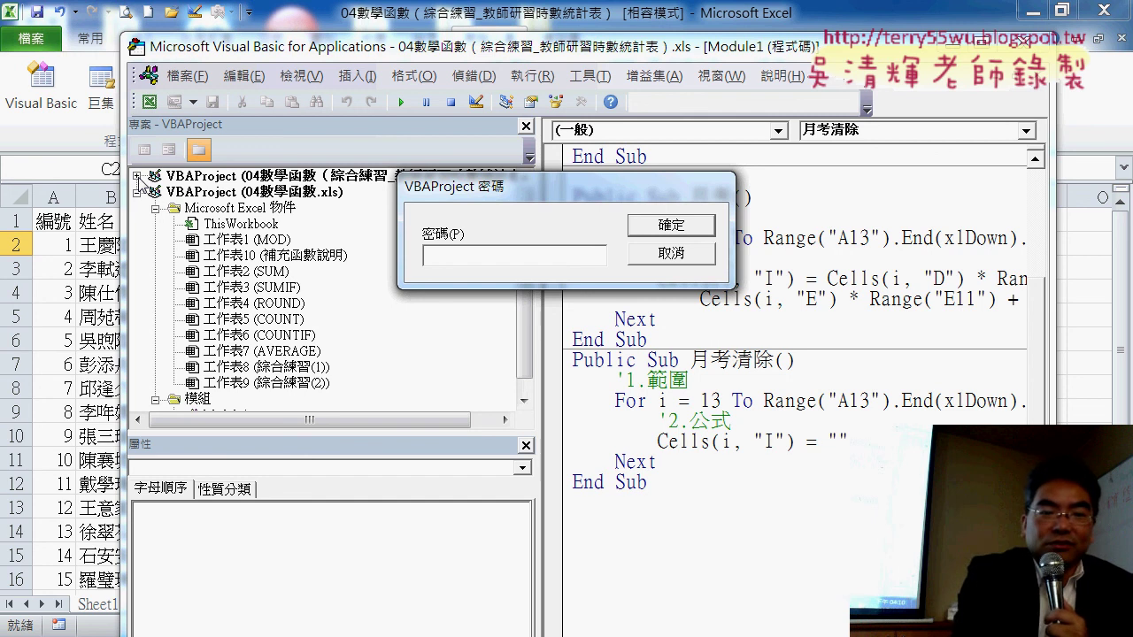
key(Return)
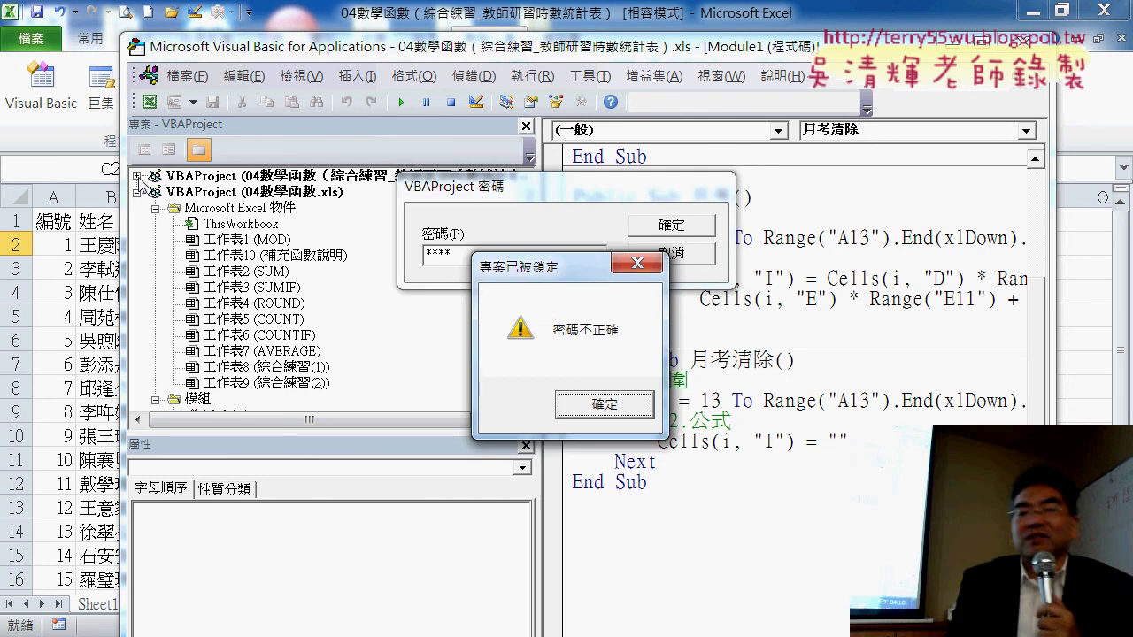
key(Return)
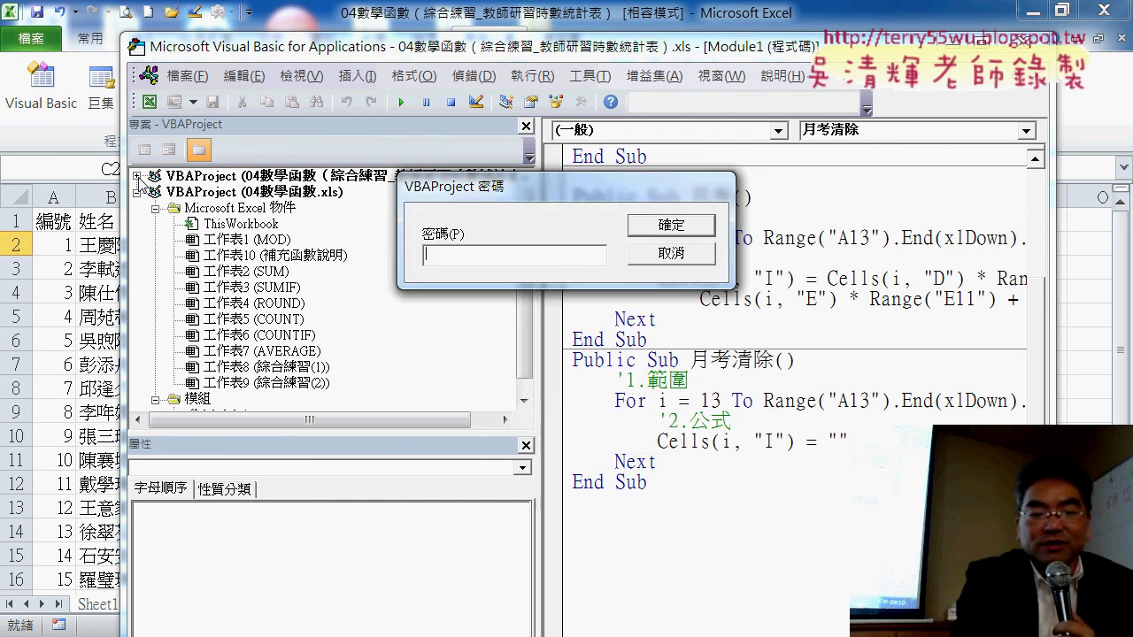
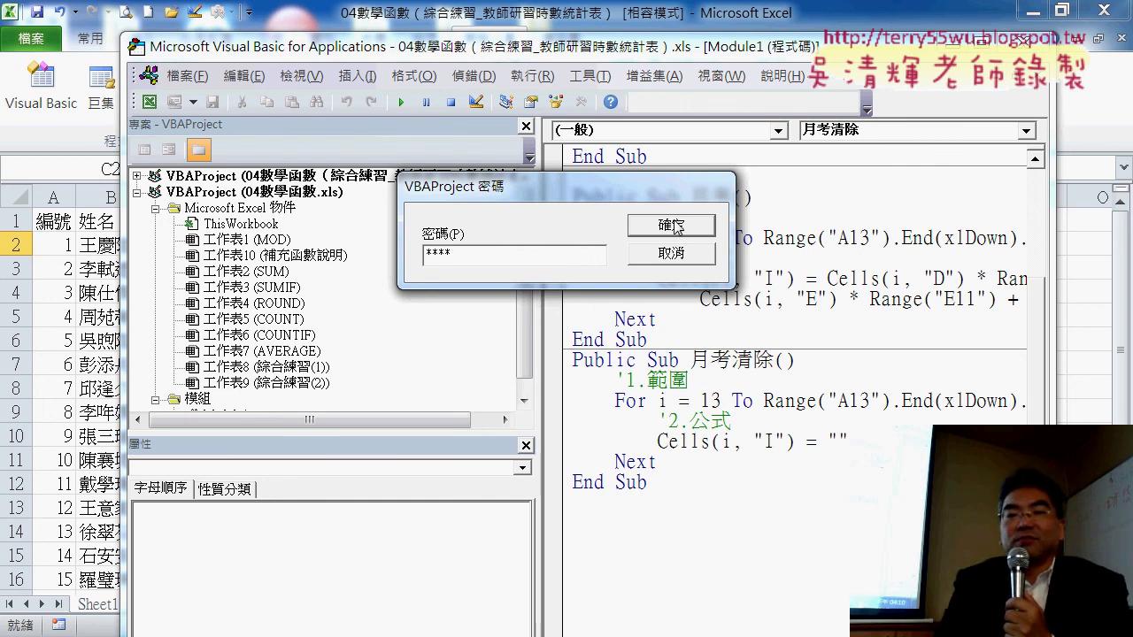
click(675, 226)
click(155, 207)
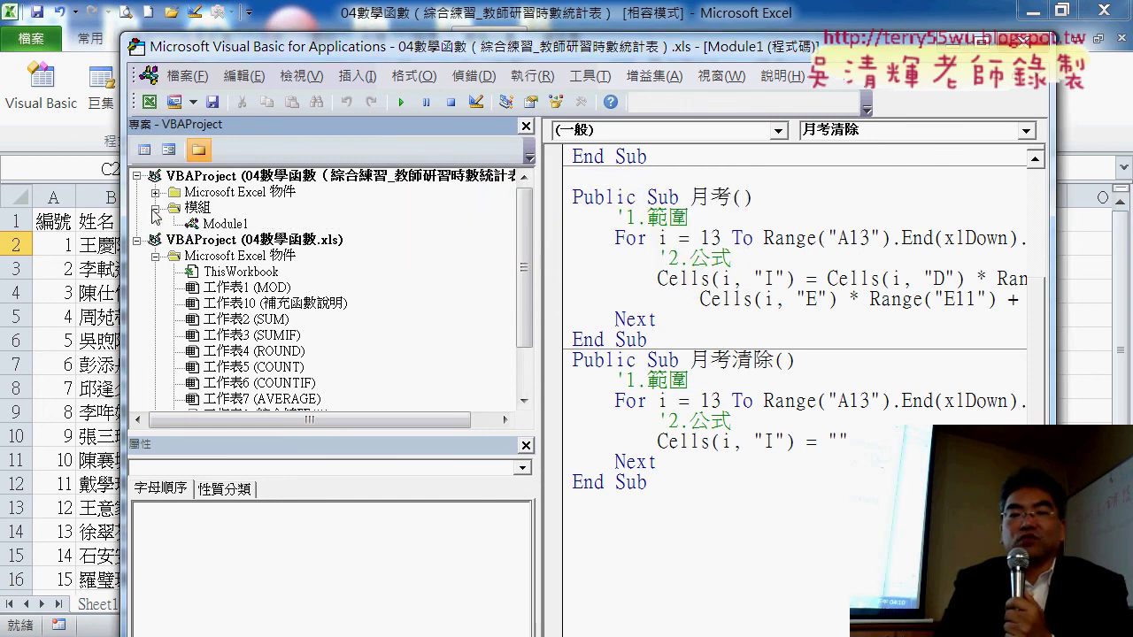
double_click(225, 224)
- Highlight the ActiveSheet.Unprotect line in Module1 to explain how the sheet is unprotected
drag(933, 181, 617, 180)
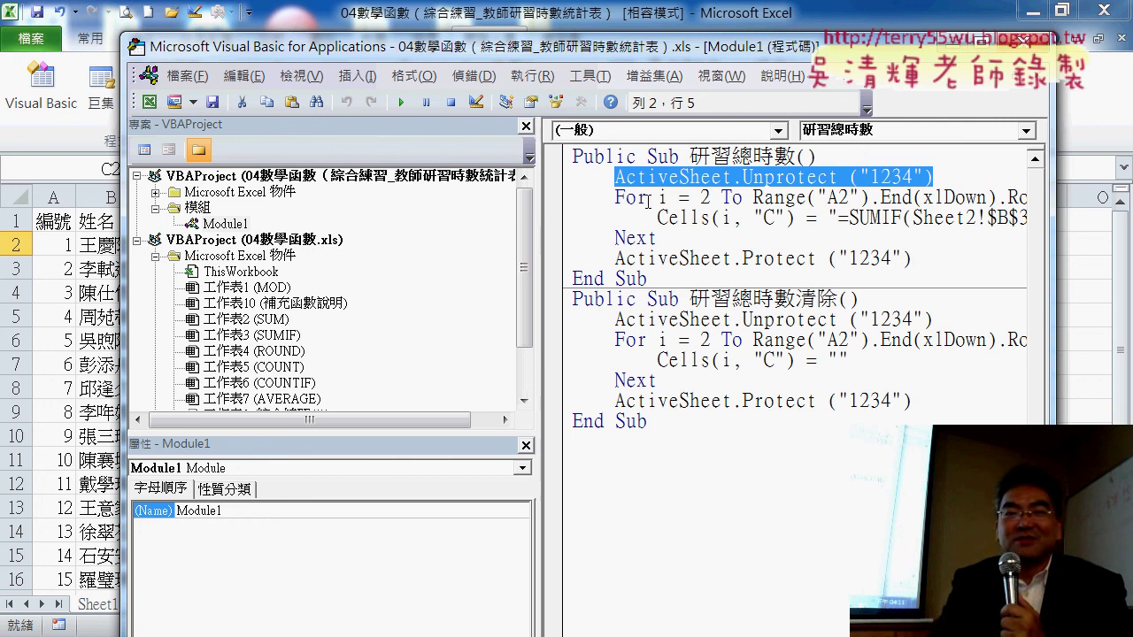
- On the worksheet, run the clear macro and then the training-hours total macro
key(alt+F11)
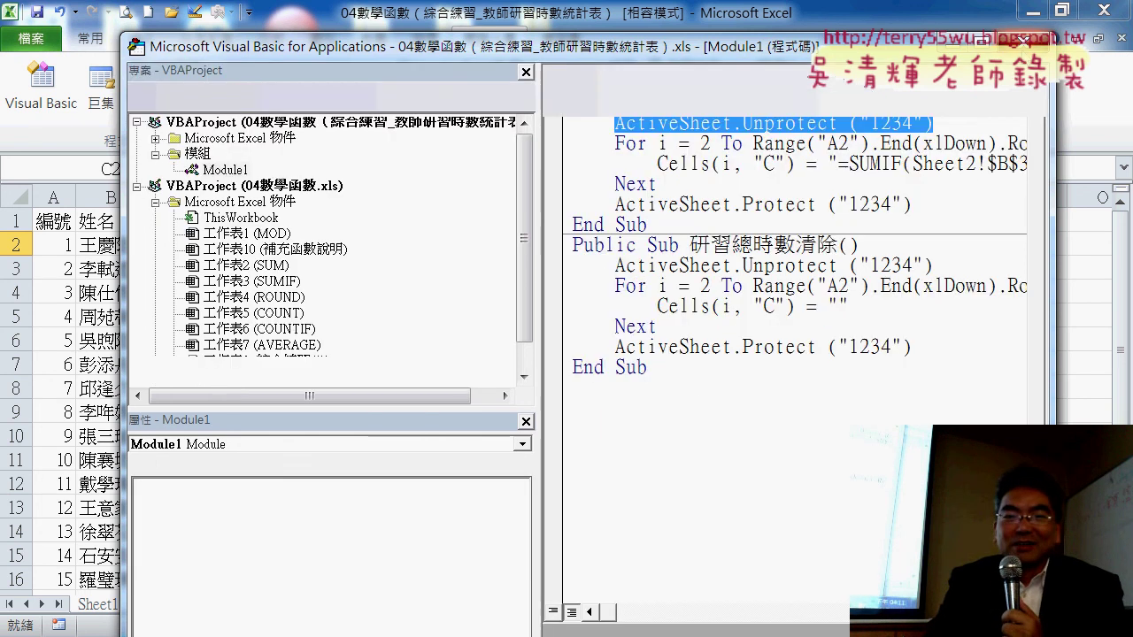
click(579, 379)
click(454, 297)
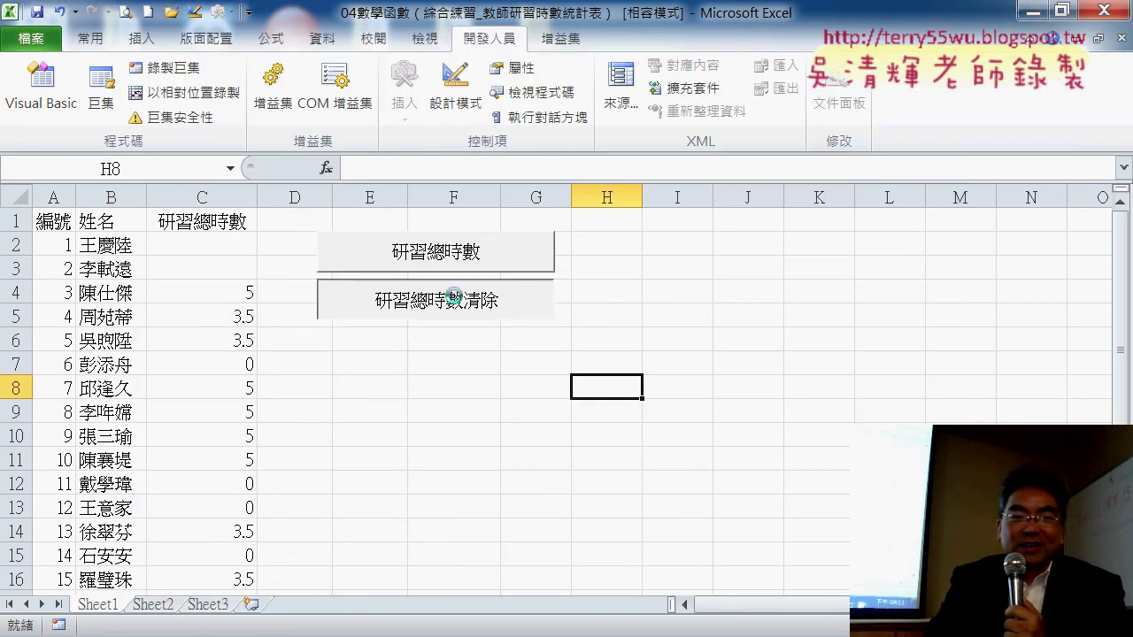
click(479, 255)
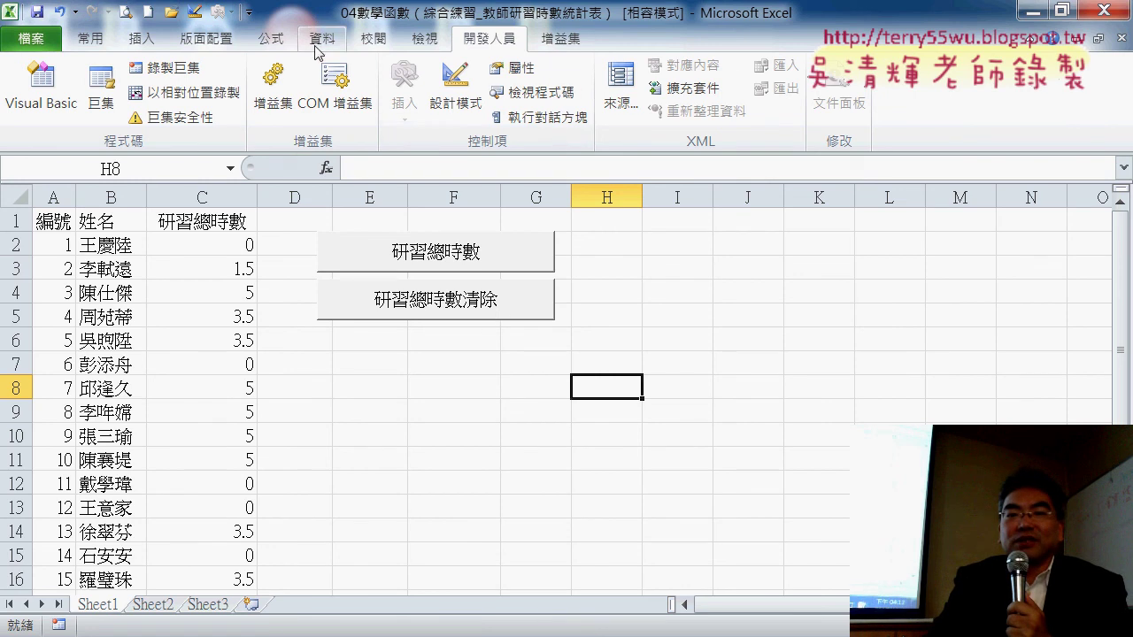
- Check the sheet's protection status on the Review tab, then return to the Visual Basic editor
click(425, 38)
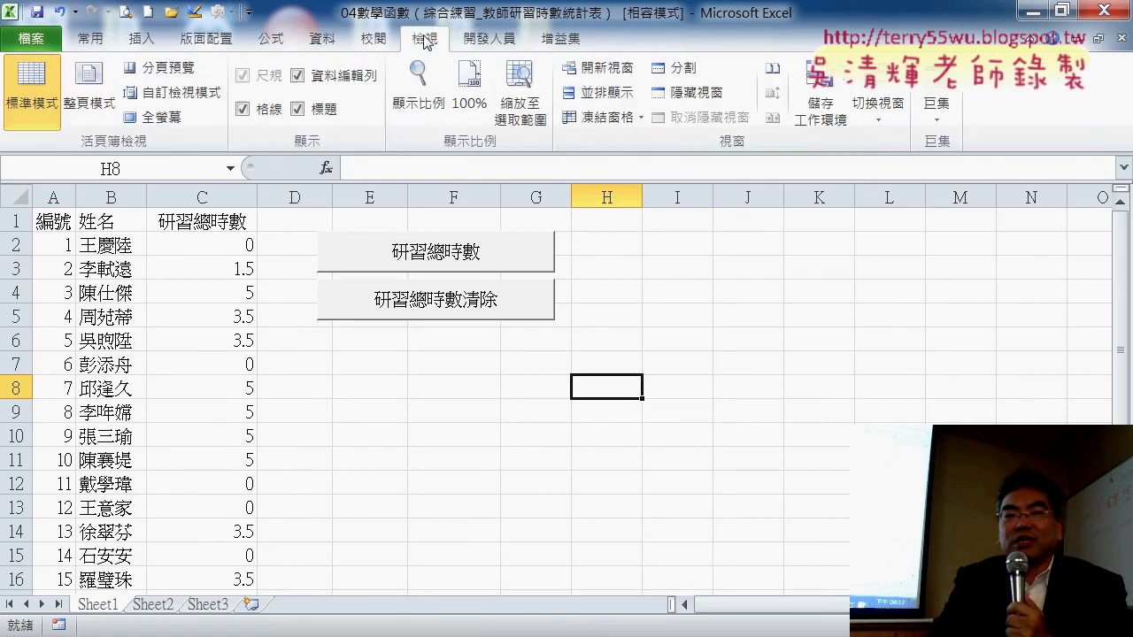
click(374, 38)
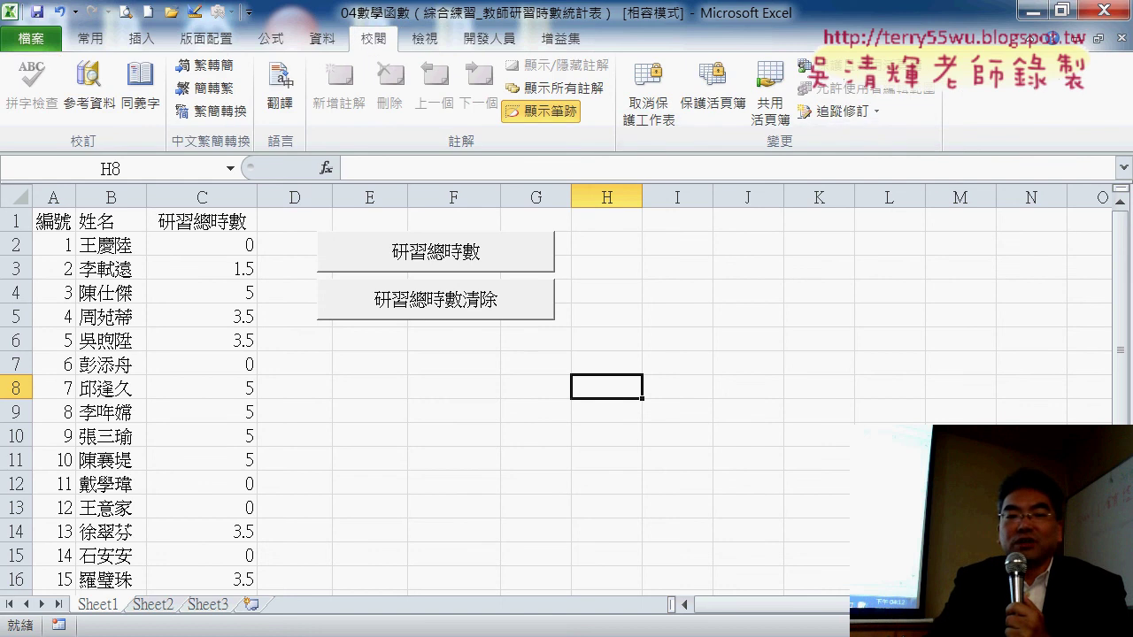
mouse_move(278, 633)
click(488, 40)
click(40, 89)
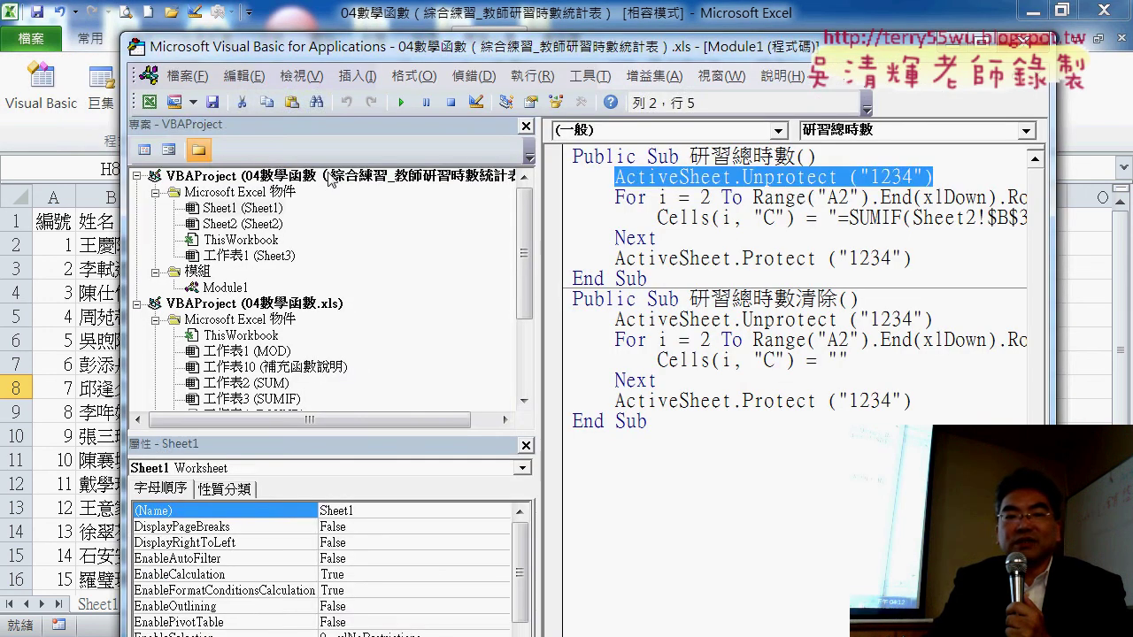
right_click(329, 175)
click(425, 234)
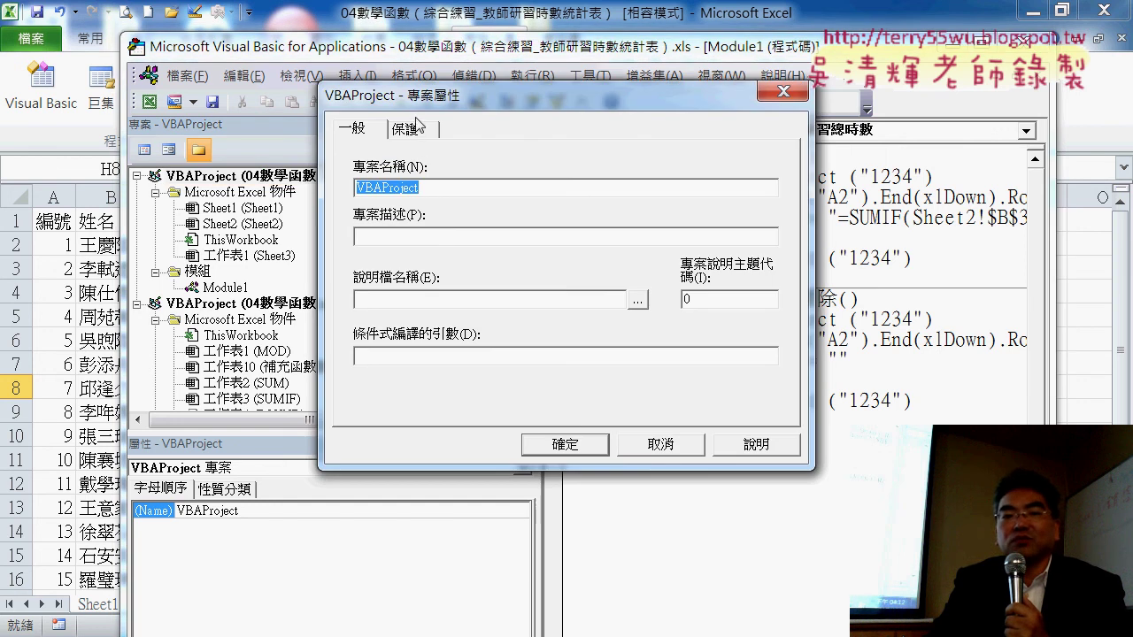
click(419, 125)
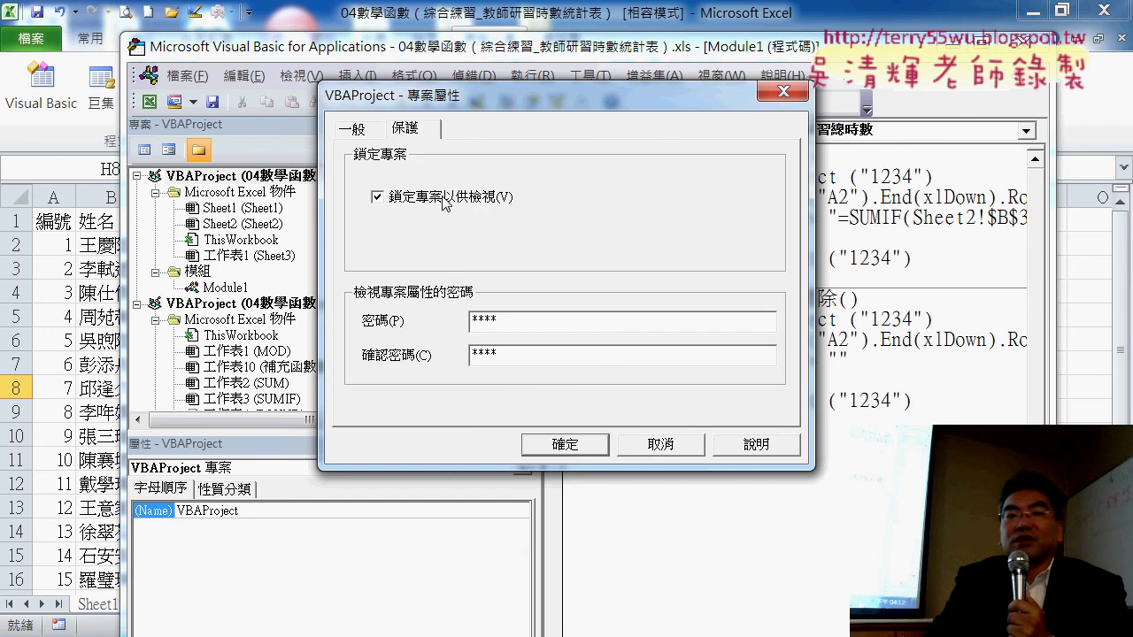
click(446, 203)
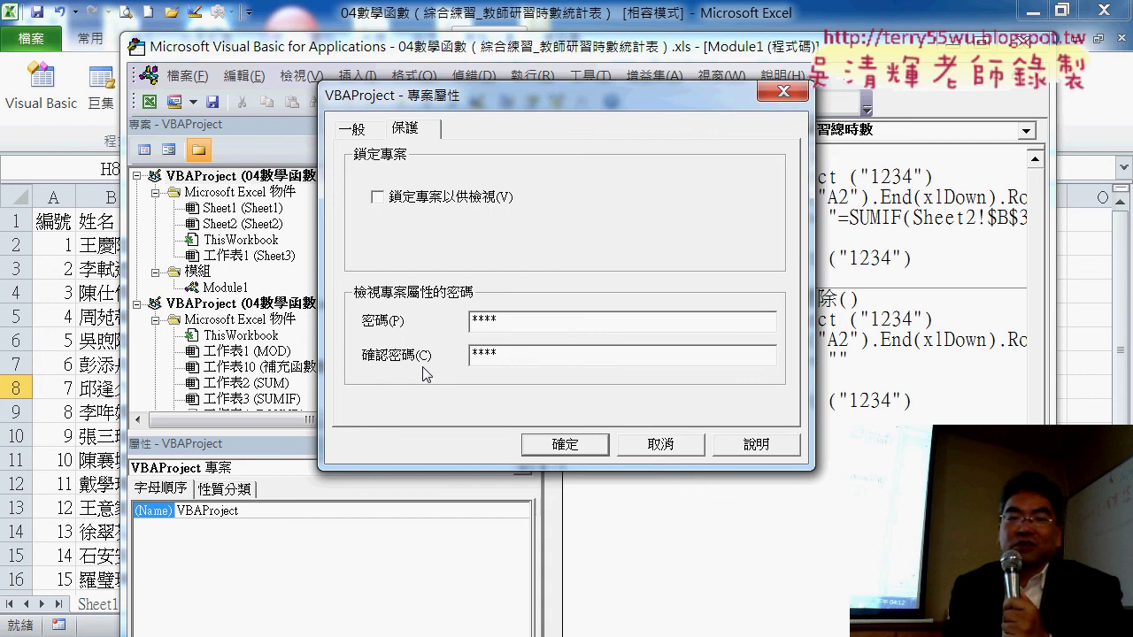
click(660, 444)
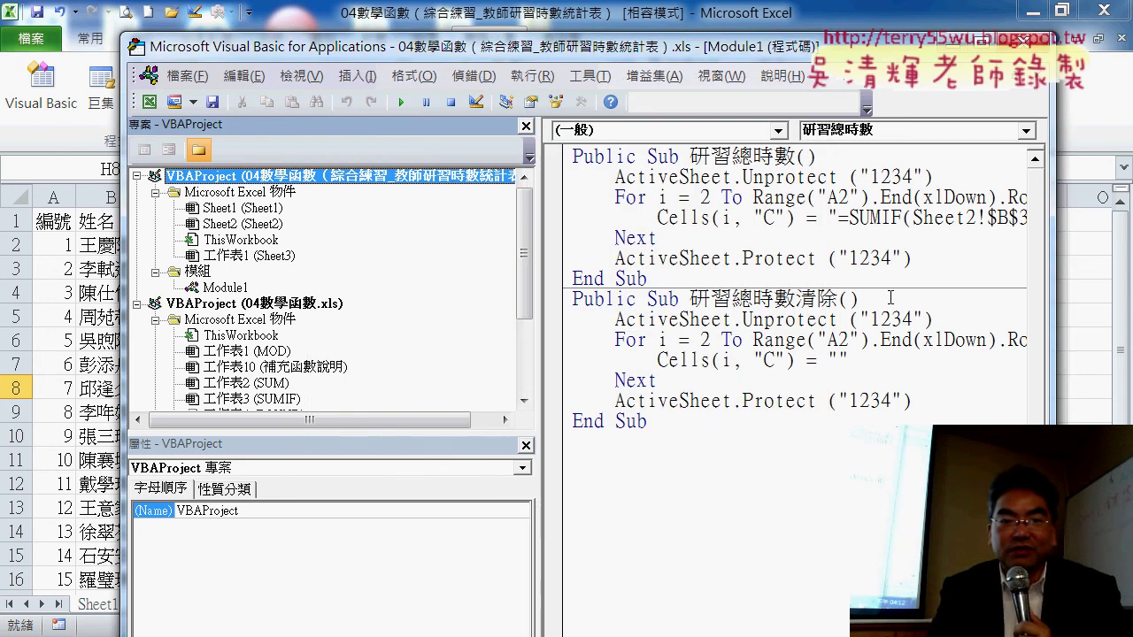
- Close the VBA editor and the macro workbook, saving its changes
click(1045, 37)
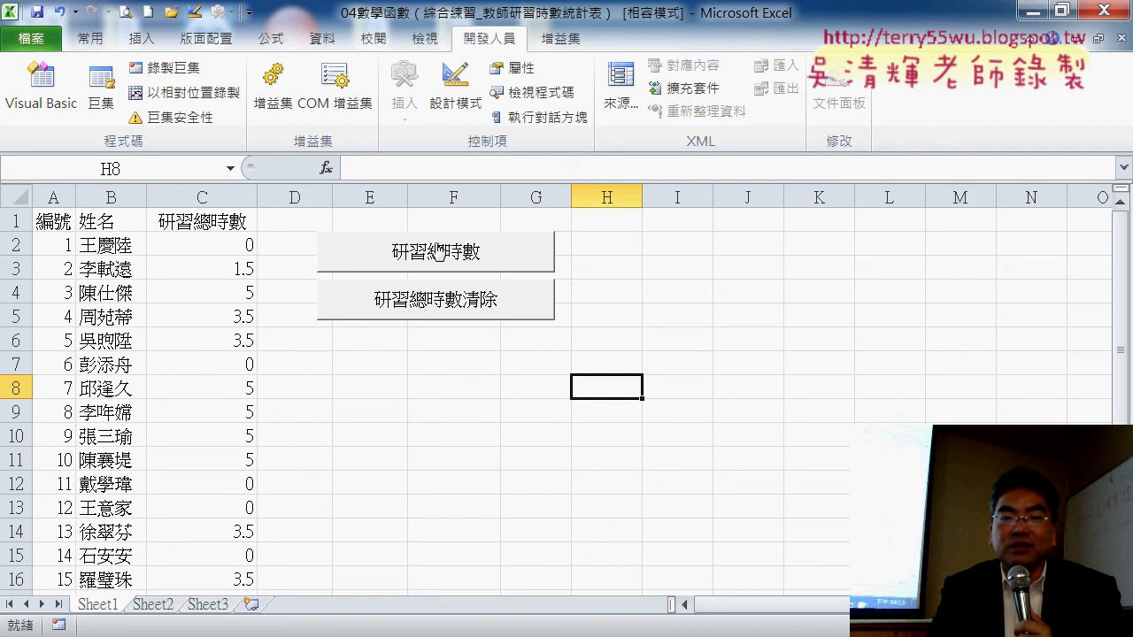
click(1104, 10)
click(478, 355)
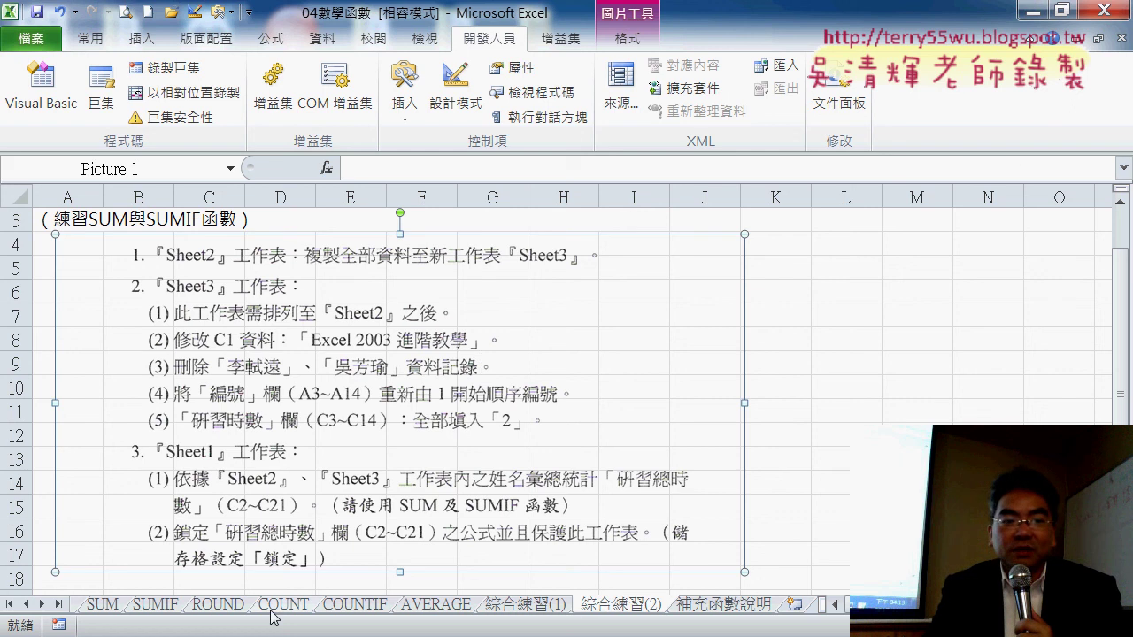
- Switch to the COUNT sheet of 04數學函數 and select the A2:K7 data range
click(285, 605)
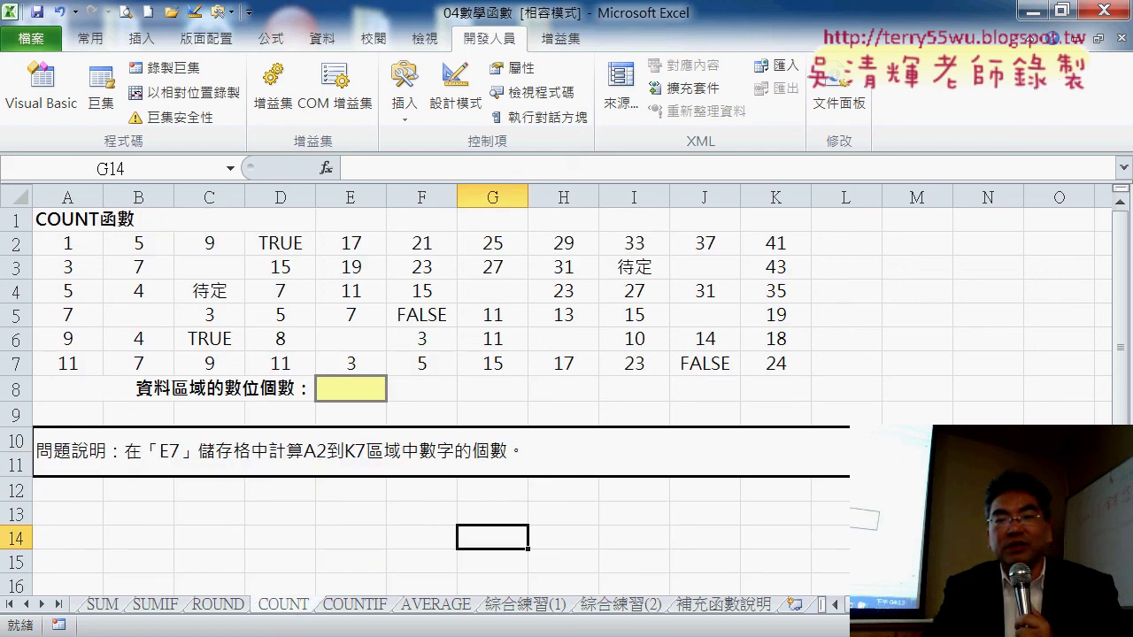
mouse_move(278, 635)
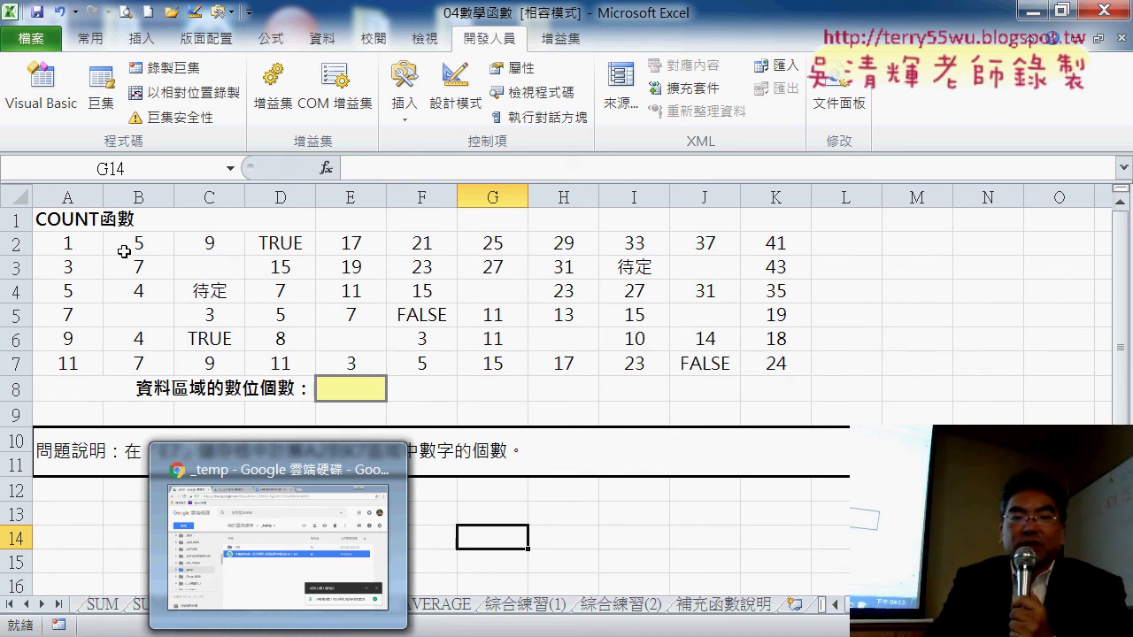
mouse_move(71, 244)
mouse_down()
mouse_move(372, 345)
mouse_move(755, 357)
mouse_up()
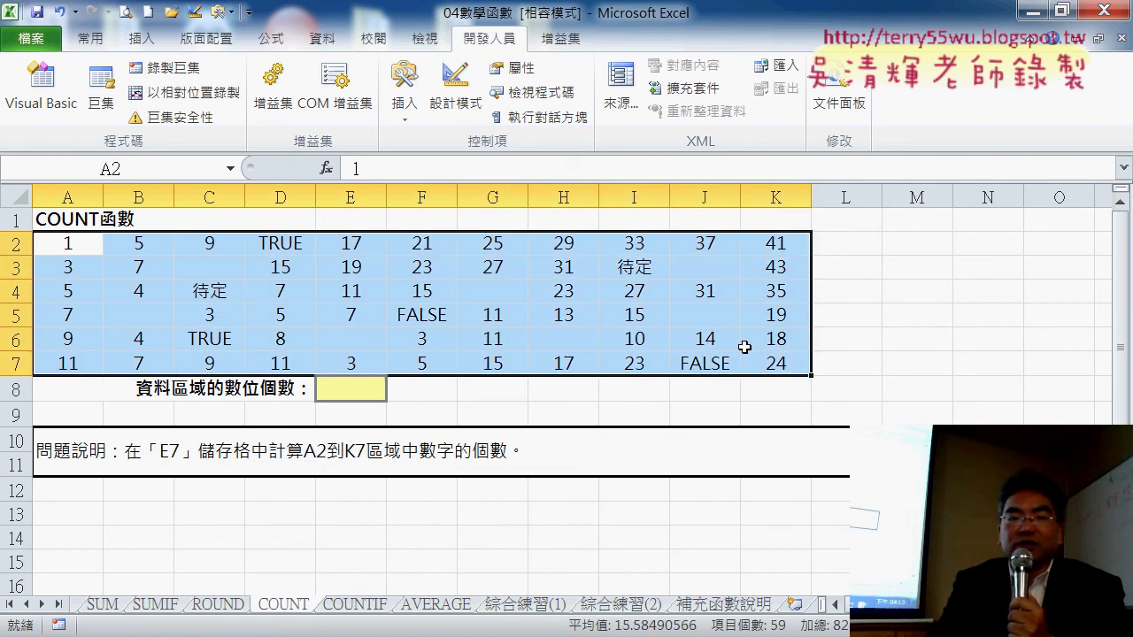